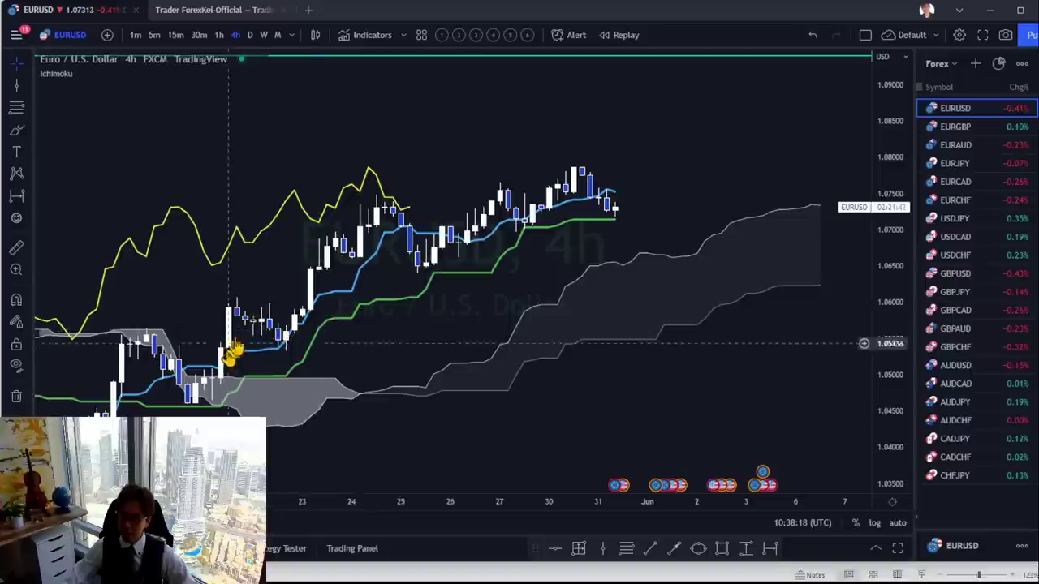
Draw a long rising red arrow beneath the Ichimoku cloud to mark the uptrend on the EURUSD 4h chart
{"action": "left_click_drag", "start_coordinate": [515, 302], "coordinate": [538, 295]}
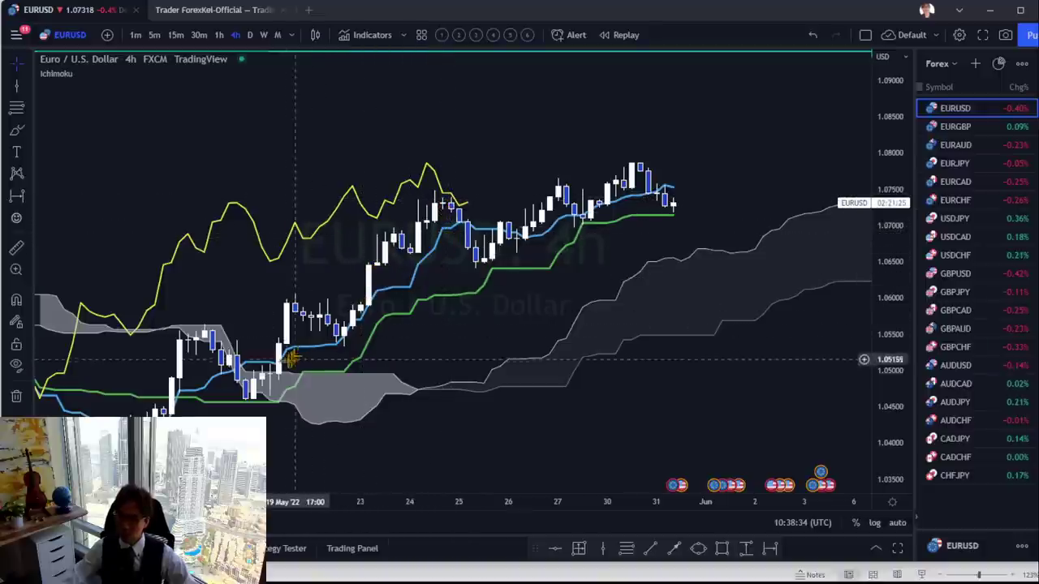
{"action": "mouse_move", "coordinate": [394, 353]}
{"action": "left_mouse_down"}
{"action": "mouse_move", "coordinate": [449, 324]}
{"action": "mouse_move", "coordinate": [351, 347]}
{"action": "mouse_move", "coordinate": [377, 359]}
{"action": "left_mouse_up"}
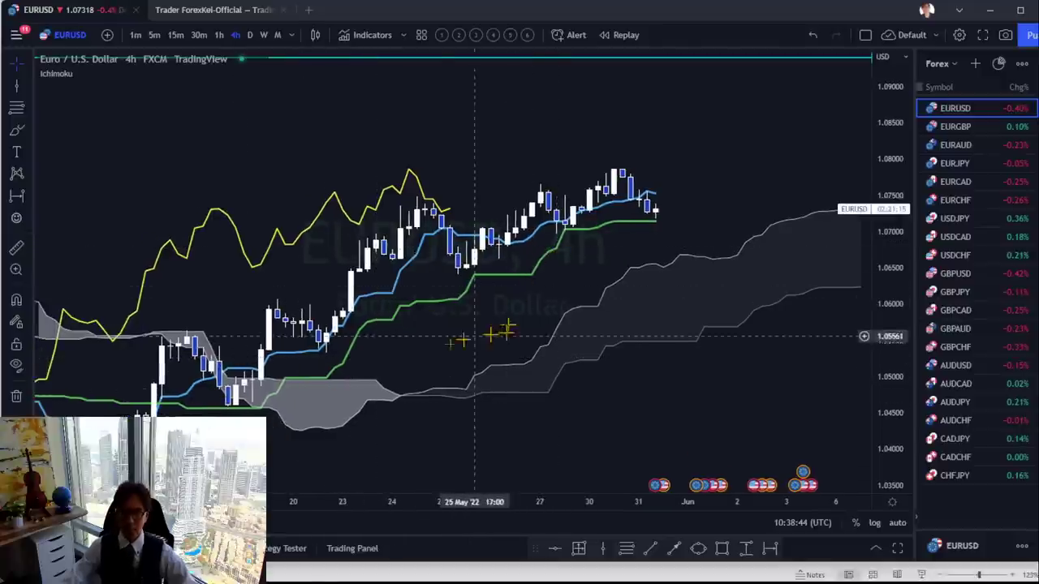
{"action": "left_click_drag", "start_coordinate": [440, 349], "coordinate": [371, 332]}
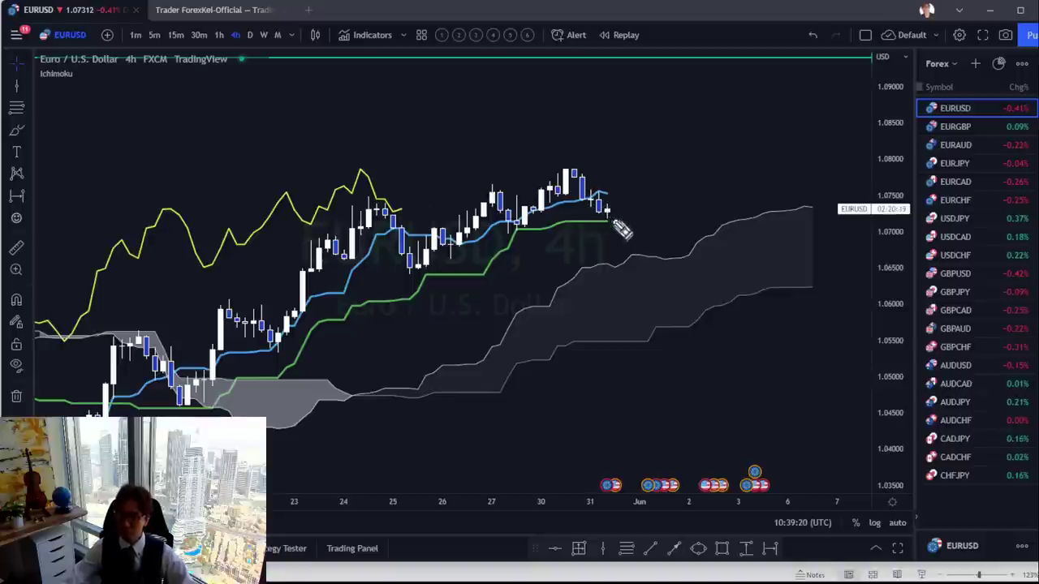
{"action": "left_click_drag", "start_coordinate": [610, 213], "coordinate": [635, 249]}
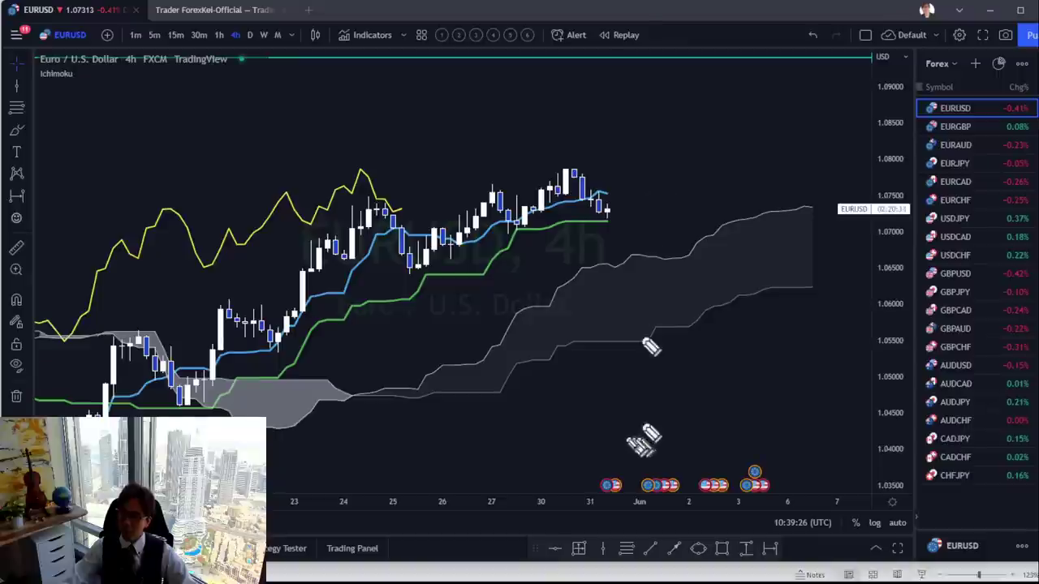
{"action": "mouse_move", "coordinate": [385, 454]}
{"action": "left_mouse_down"}
{"action": "mouse_move", "coordinate": [647, 372]}
{"action": "mouse_move", "coordinate": [743, 323]}
{"action": "mouse_move", "coordinate": [754, 345]}
{"action": "mouse_move", "coordinate": [743, 348]}
{"action": "left_mouse_up"}
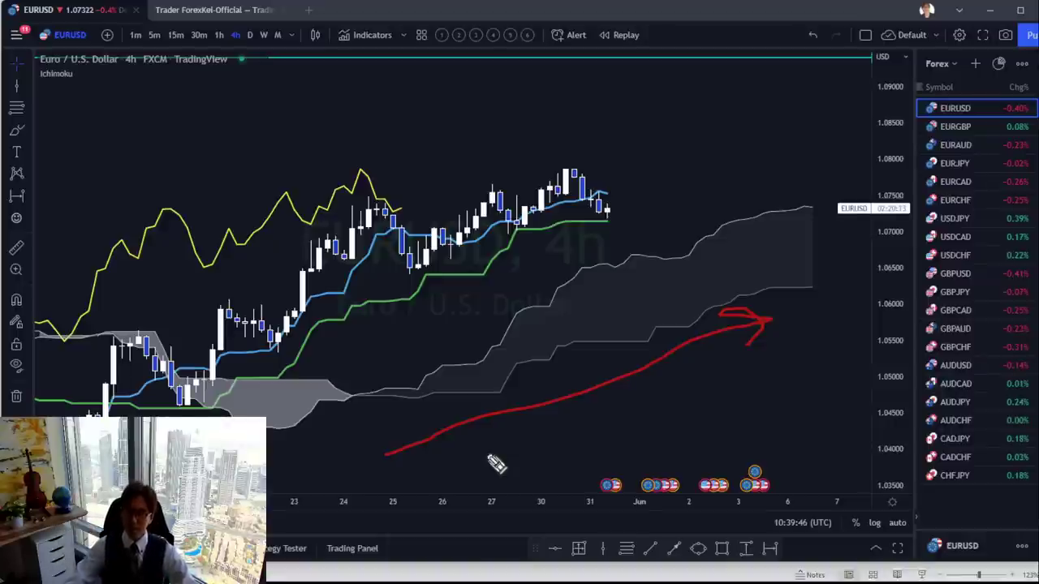
Mark the five successive swing highs of the uptrend with red freehand circles
{"action": "left_click_drag", "start_coordinate": [234, 293], "coordinate": [227, 292]}
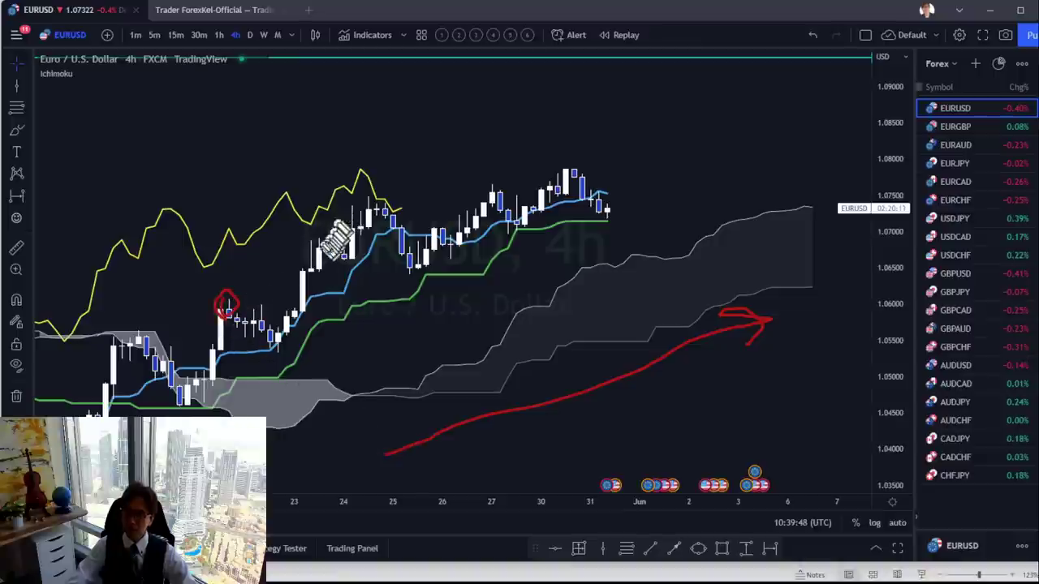
{"action": "left_click_drag", "start_coordinate": [319, 219], "coordinate": [320, 221]}
{"action": "left_click_drag", "start_coordinate": [366, 185], "coordinate": [365, 187]}
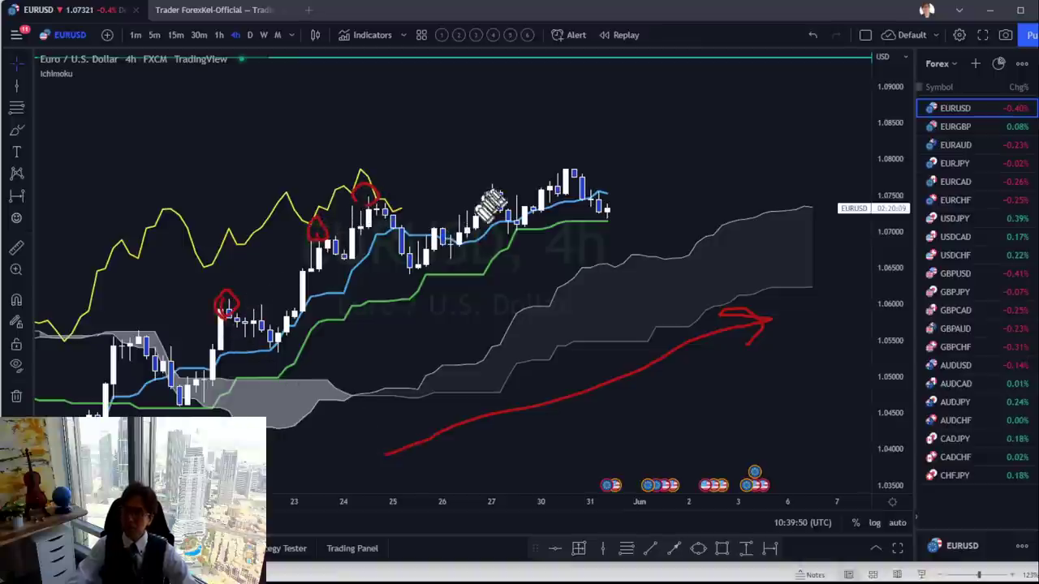
{"action": "left_click_drag", "start_coordinate": [492, 173], "coordinate": [487, 176]}
{"action": "left_click_drag", "start_coordinate": [556, 156], "coordinate": [570, 170]}
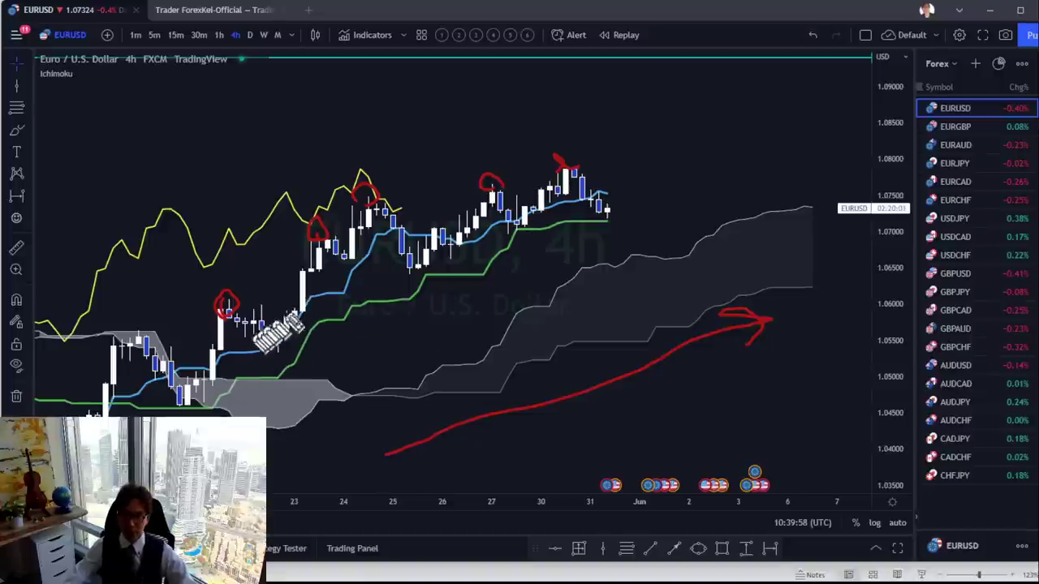
Underline the price areas between the circled highs in red and clear all freehand annotations
{"action": "left_click_drag", "start_coordinate": [263, 309], "coordinate": [324, 307]}
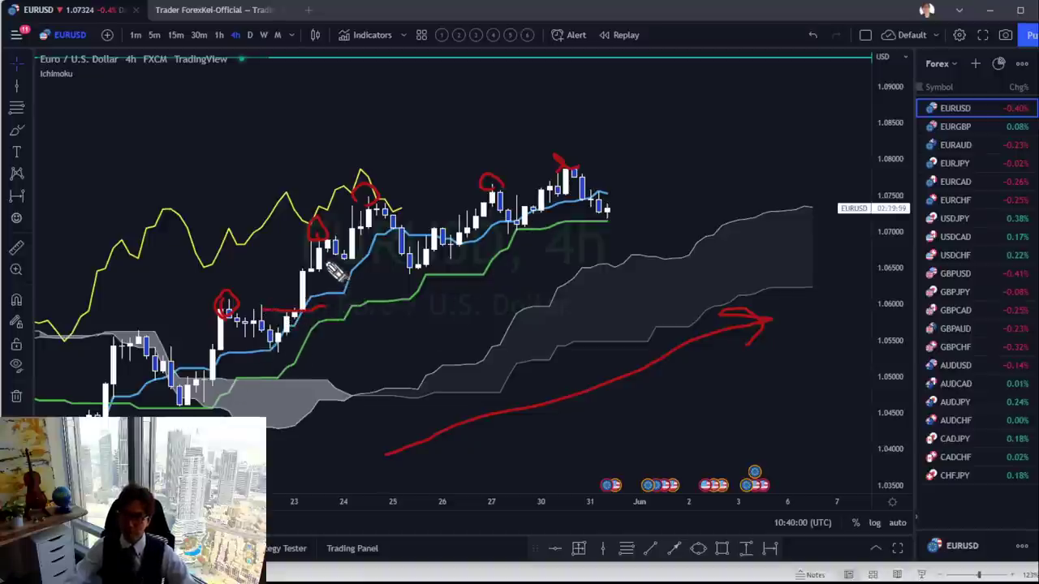
{"action": "mouse_move", "coordinate": [327, 258]}
{"action": "left_mouse_down"}
{"action": "mouse_move", "coordinate": [463, 255]}
{"action": "mouse_move", "coordinate": [491, 235]}
{"action": "left_mouse_up"}
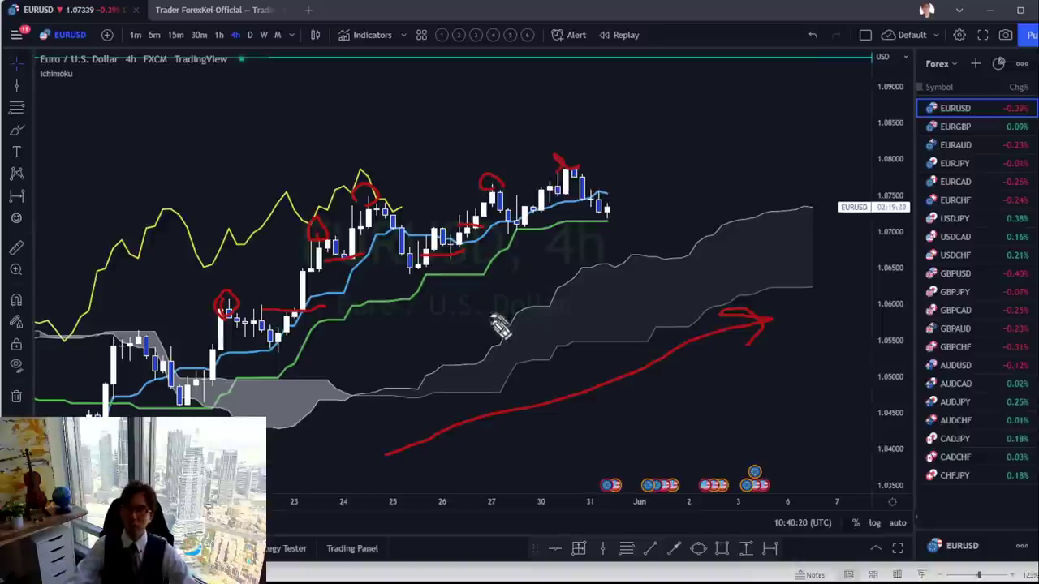
{"action": "key", "text": "e"}
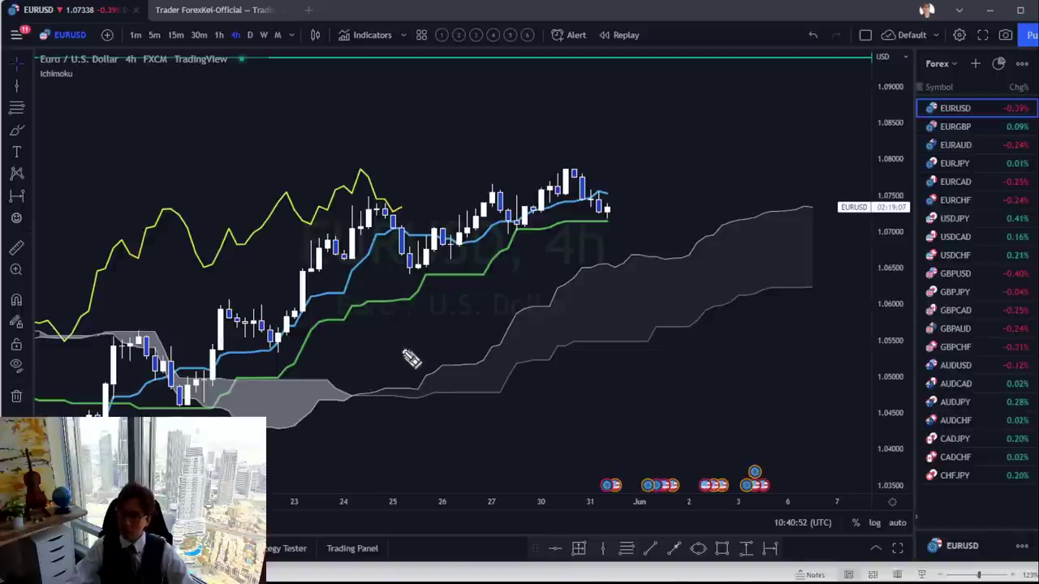
Hide the Ichimoku indicator so that only the candlesticks remain on the chart
{"action": "left_click_drag", "start_coordinate": [443, 315], "coordinate": [629, 334]}
{"action": "left_click", "coordinate": [75, 79]}
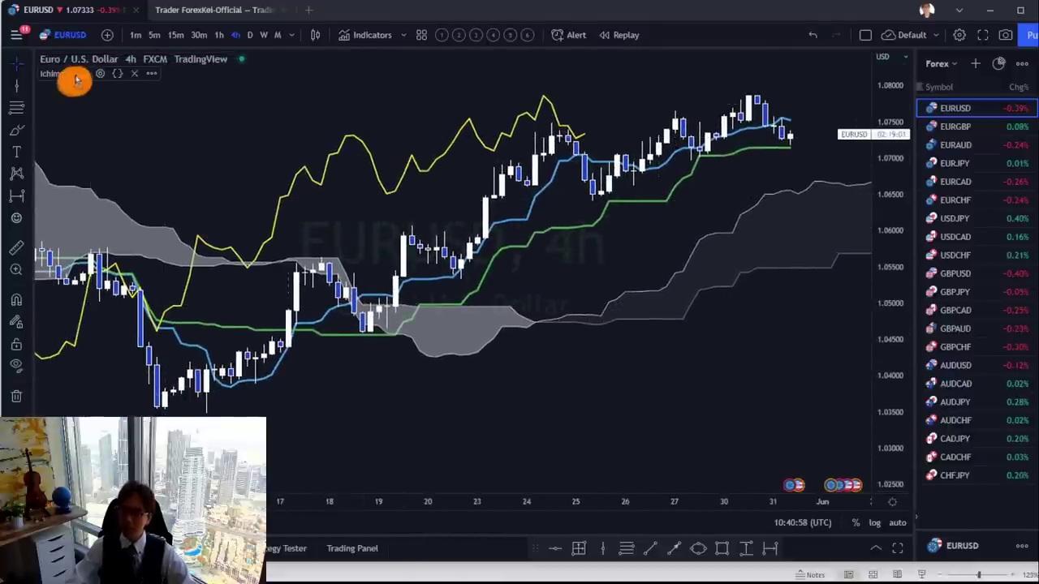
{"action": "left_click_drag", "start_coordinate": [373, 519], "coordinate": [626, 322]}
{"action": "left_click_drag", "start_coordinate": [865, 176], "coordinate": [740, 360]}
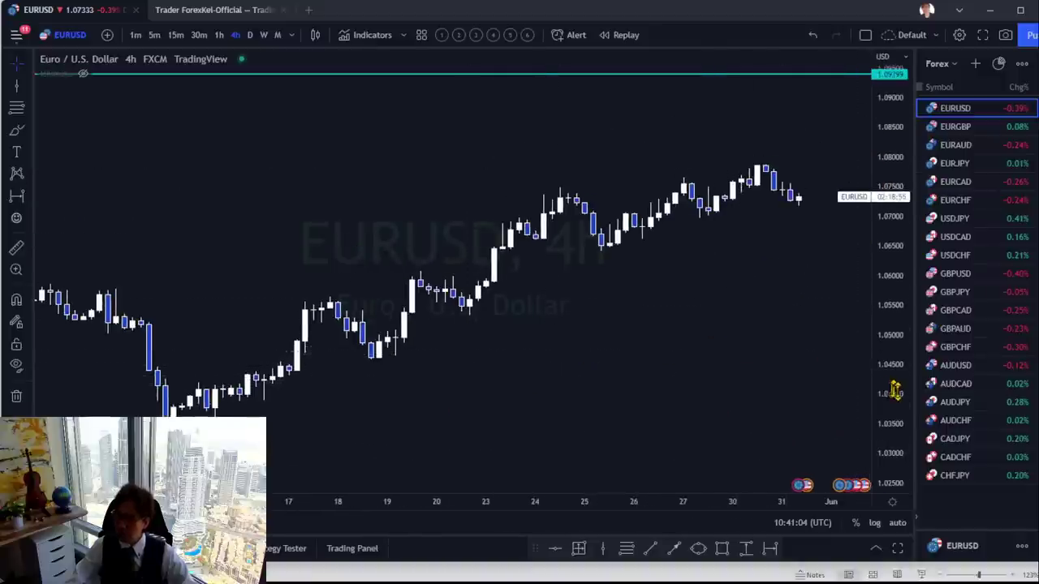
Place two vertical lines on the chart at 20 May '22 01:00 and 20 May '22 05:00
{"action": "left_click_drag", "start_coordinate": [894, 390], "coordinate": [902, 292]}
{"action": "left_click_drag", "start_coordinate": [779, 260], "coordinate": [692, 271]}
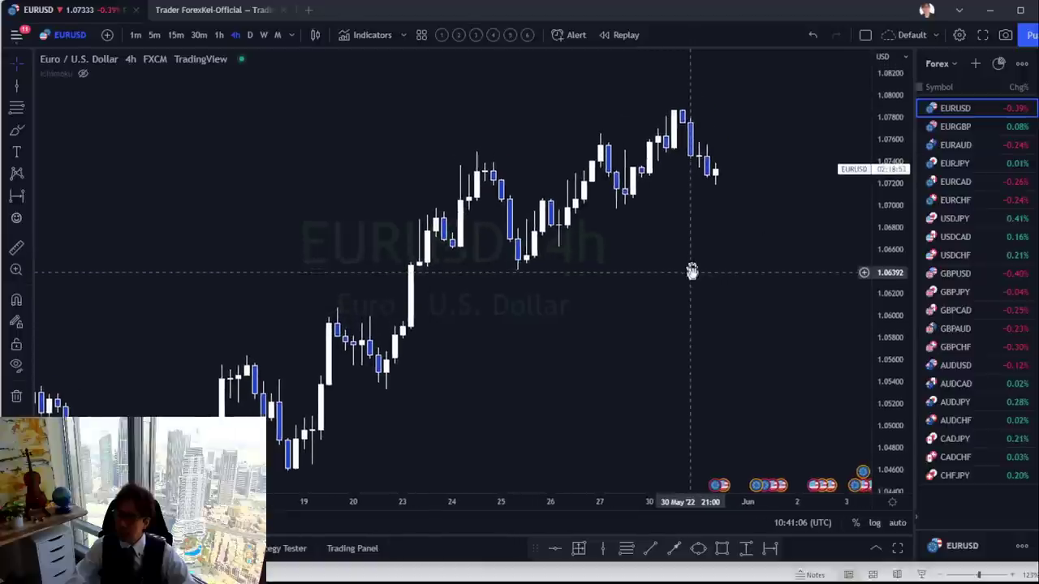
{"action": "left_click_drag", "start_coordinate": [876, 181], "coordinate": [872, 310]}
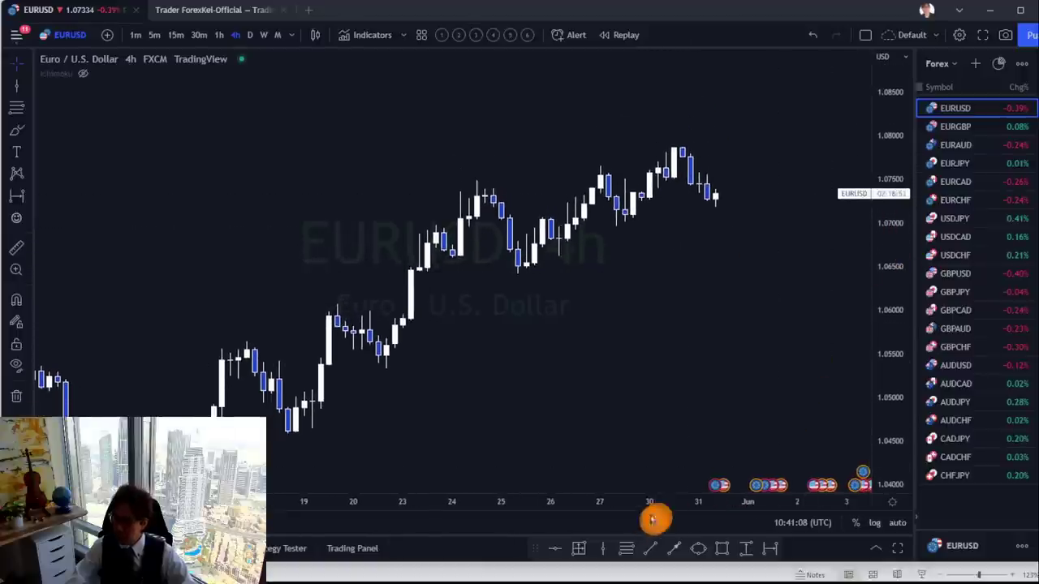
{"action": "left_click", "coordinate": [603, 548]}
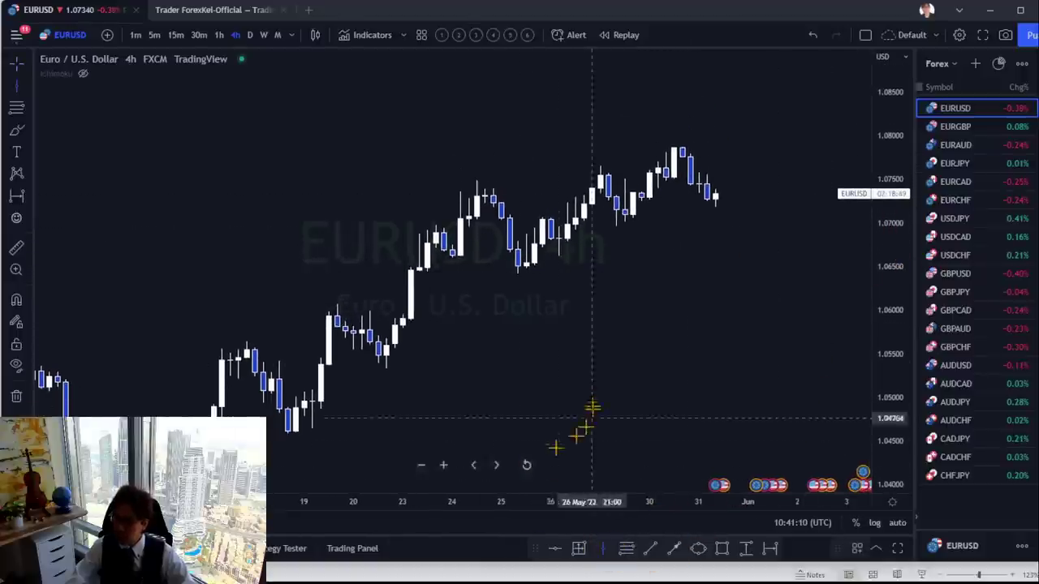
{"action": "left_click", "coordinate": [353, 348]}
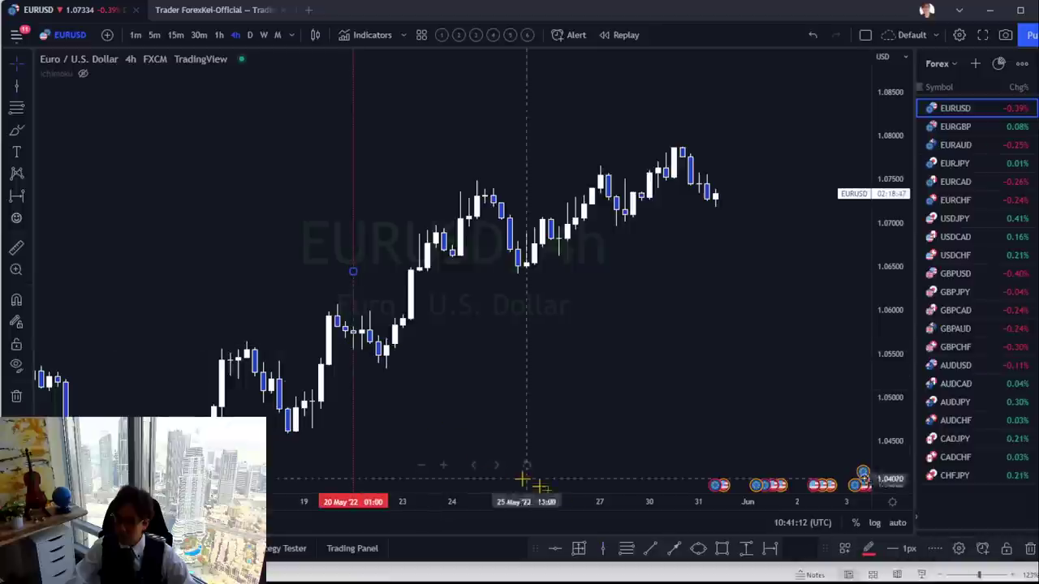
{"action": "left_click", "coordinate": [603, 548]}
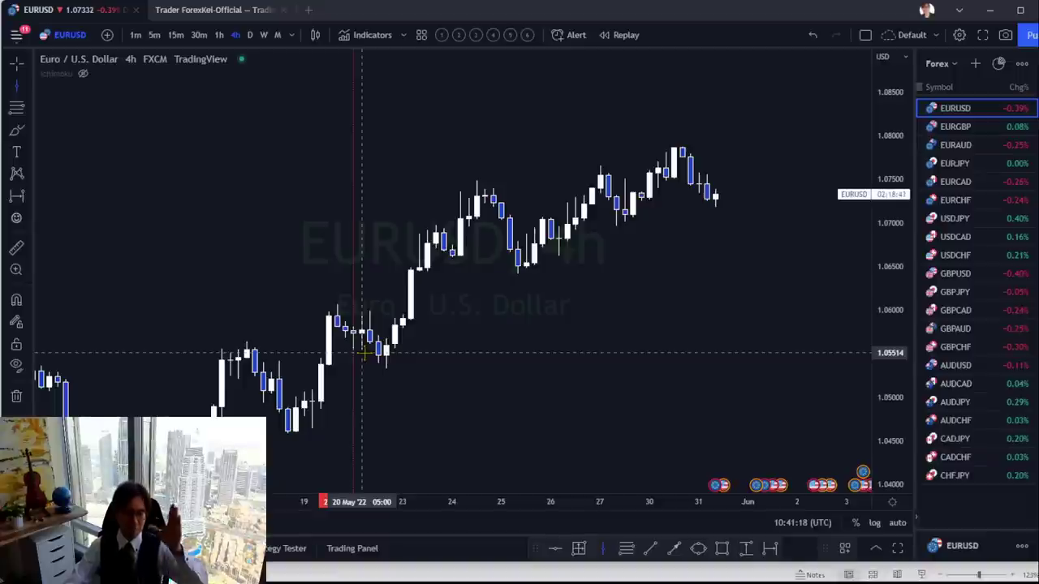
{"action": "left_click", "coordinate": [361, 271]}
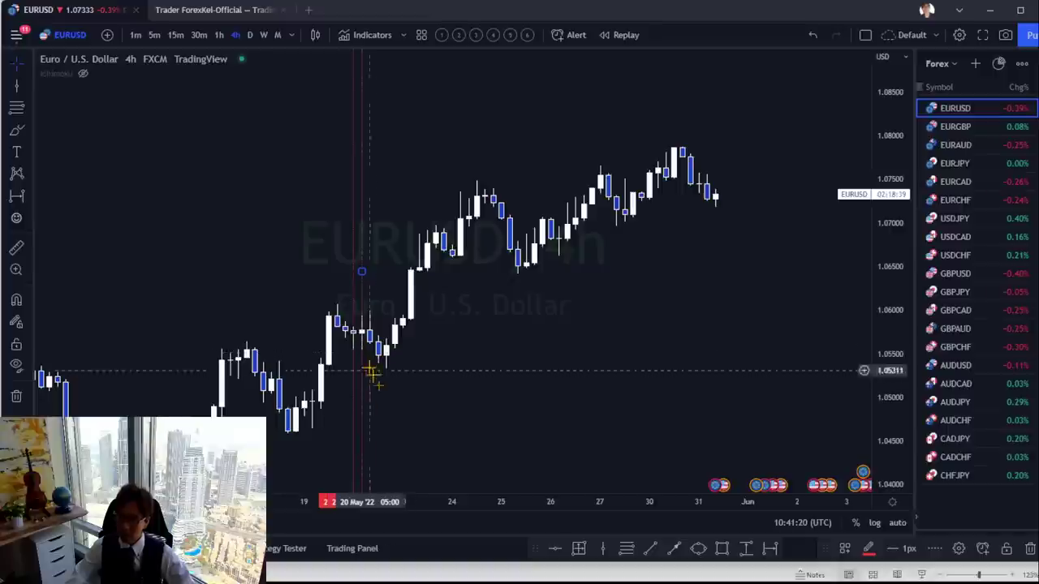
Place two vertical lines on the chart at 24 May '22 17:00 and 24 May '22 09:00
{"action": "left_click", "coordinate": [569, 558]}
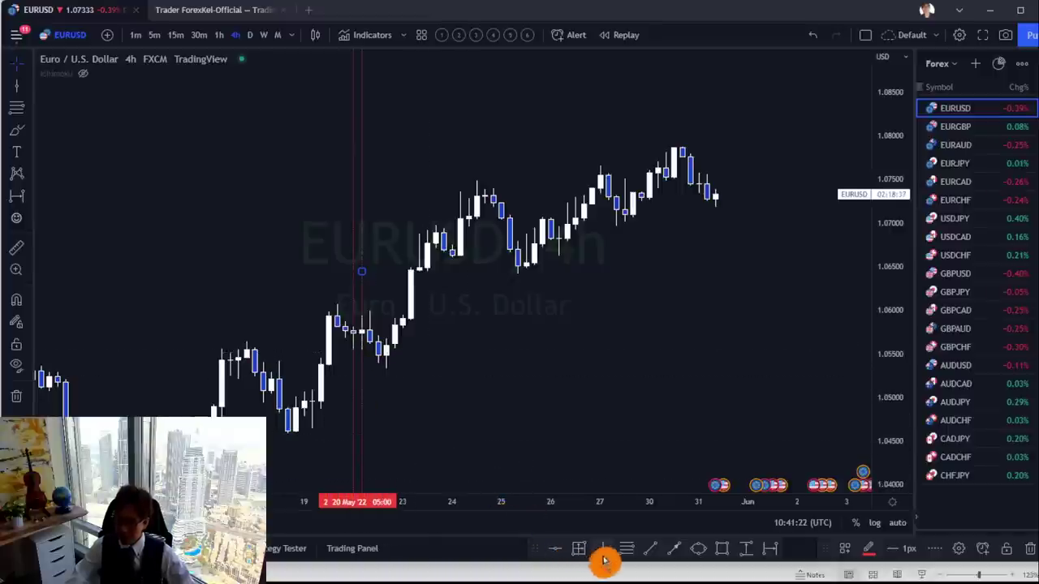
{"action": "left_click", "coordinate": [485, 269]}
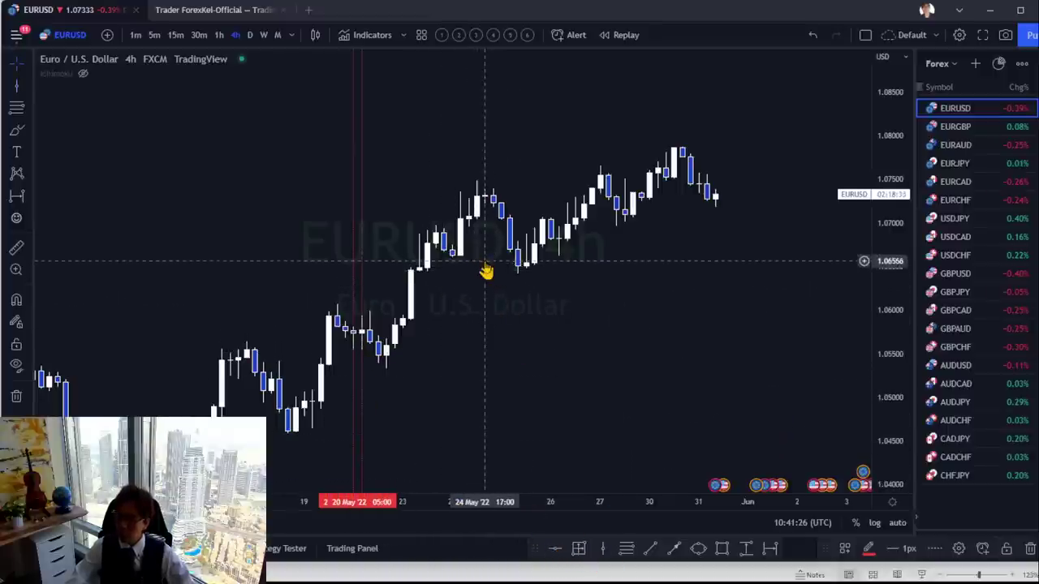
{"action": "left_click", "coordinate": [595, 560]}
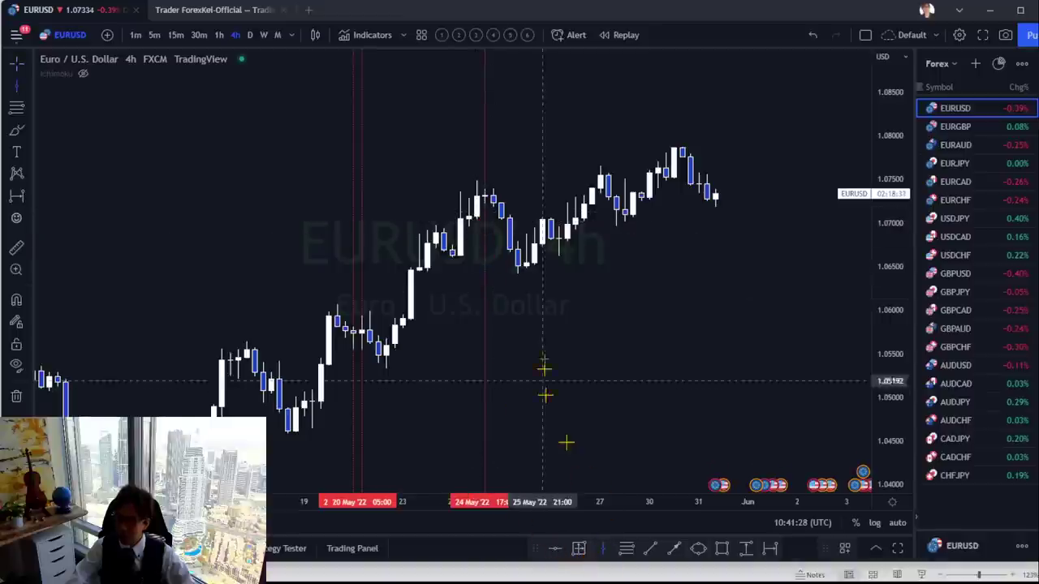
{"action": "left_click", "coordinate": [469, 264]}
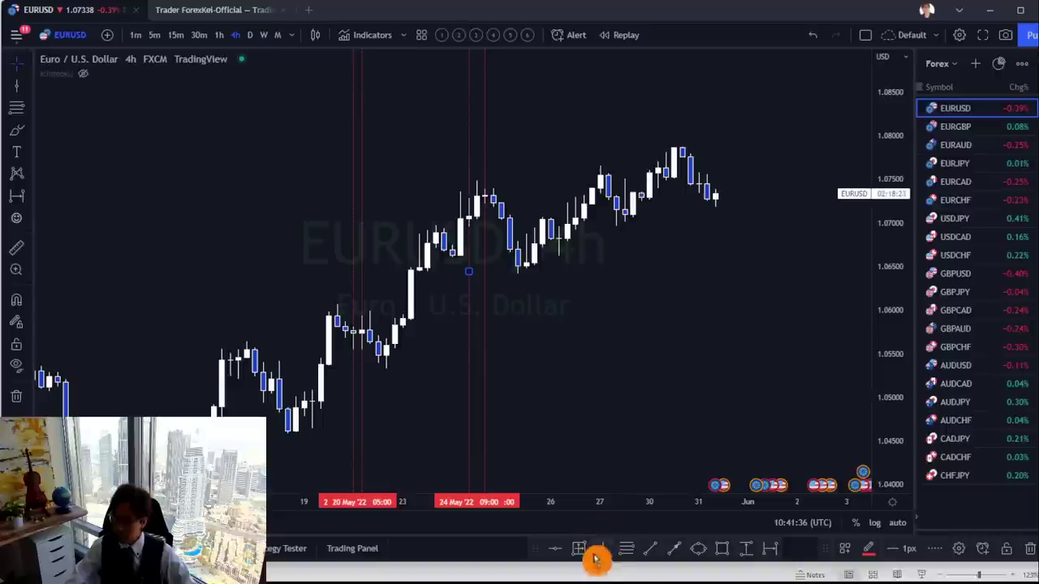
Add vertical lines at 26 May '22 05:00, 31 May '22 01:00 and 19 May '22 05:00
{"action": "left_click", "coordinate": [560, 271]}
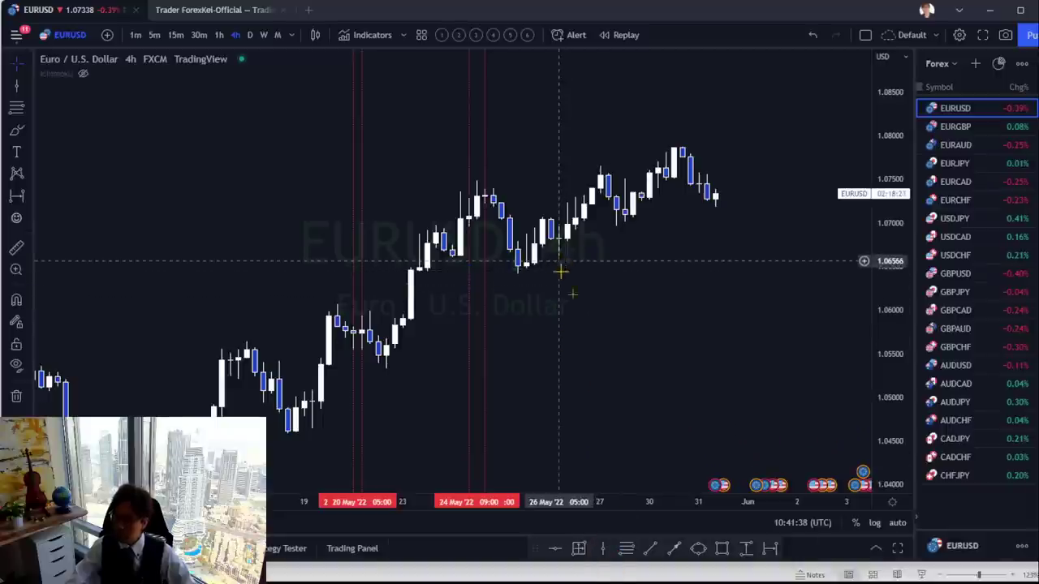
{"action": "left_click", "coordinate": [603, 549]}
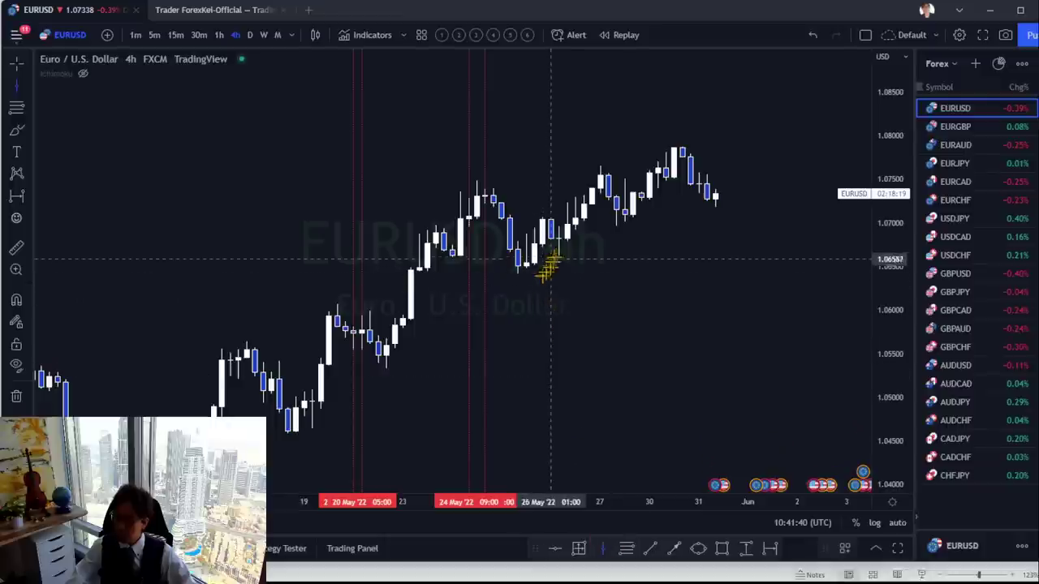
{"action": "left_click", "coordinate": [558, 272]}
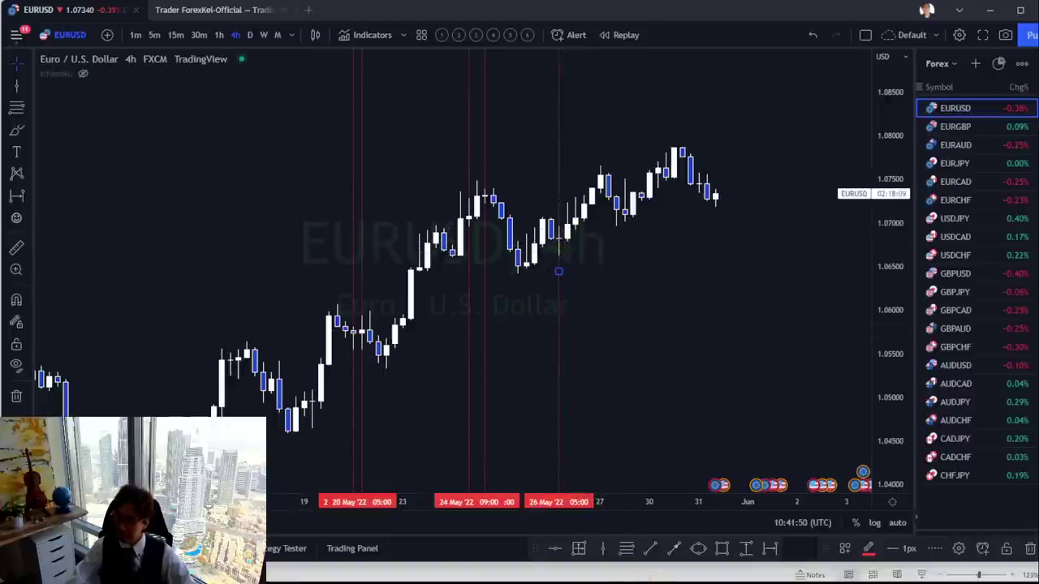
{"action": "left_click", "coordinate": [602, 549]}
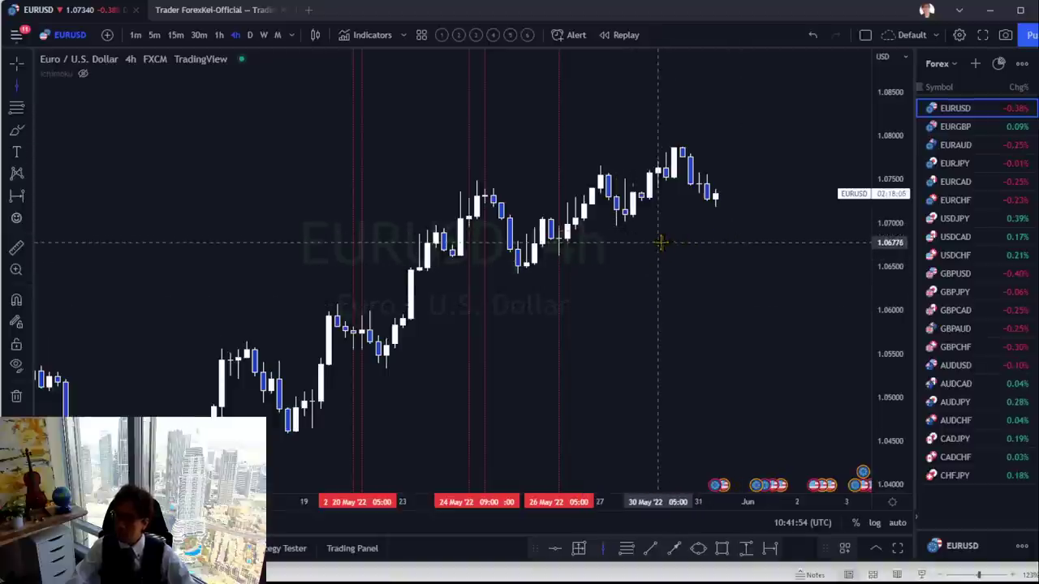
{"action": "left_click", "coordinate": [698, 213]}
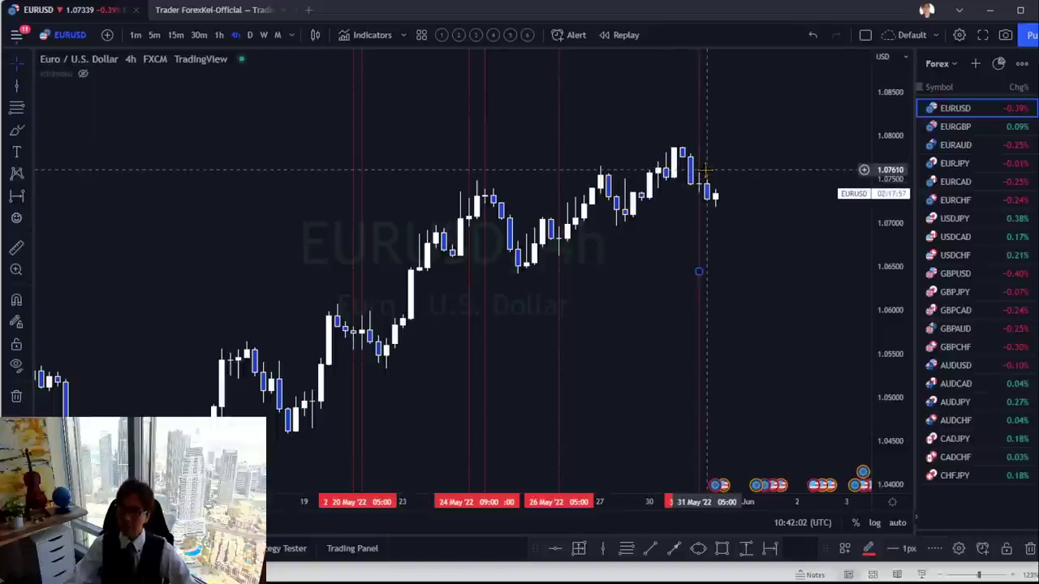
{"action": "left_click", "coordinate": [603, 549]}
{"action": "left_click", "coordinate": [312, 418]}
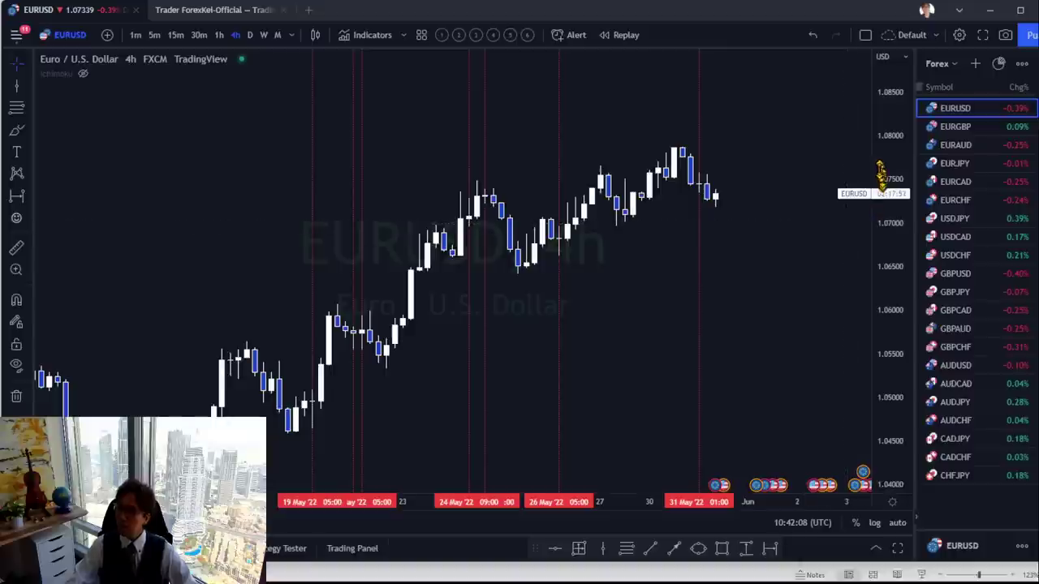
Draw a rising red arrow from the 19 May line along the following candles and put a check mark beneath it
{"action": "left_click_drag", "start_coordinate": [883, 185], "coordinate": [886, 243]}
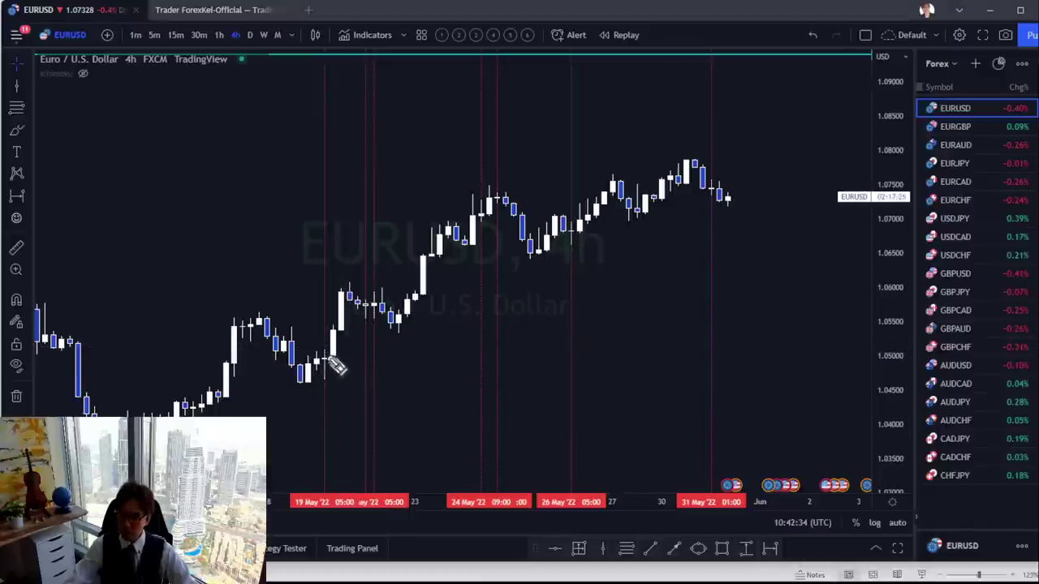
{"action": "left_click_drag", "start_coordinate": [324, 362], "coordinate": [341, 332]}
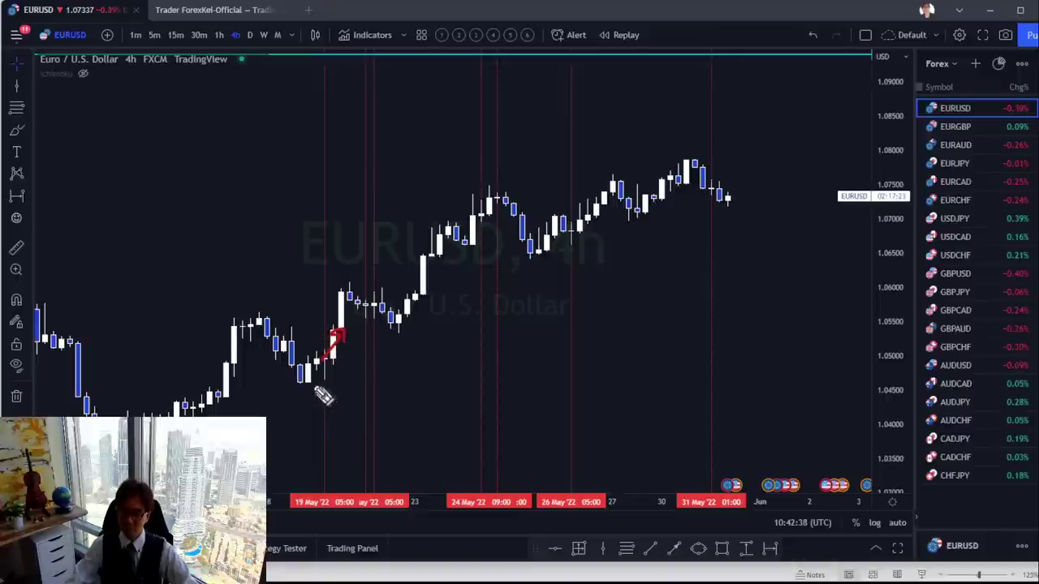
{"action": "mouse_move", "coordinate": [315, 382]}
{"action": "left_mouse_down"}
{"action": "mouse_move", "coordinate": [323, 391]}
{"action": "mouse_move", "coordinate": [333, 373]}
{"action": "left_mouse_up"}
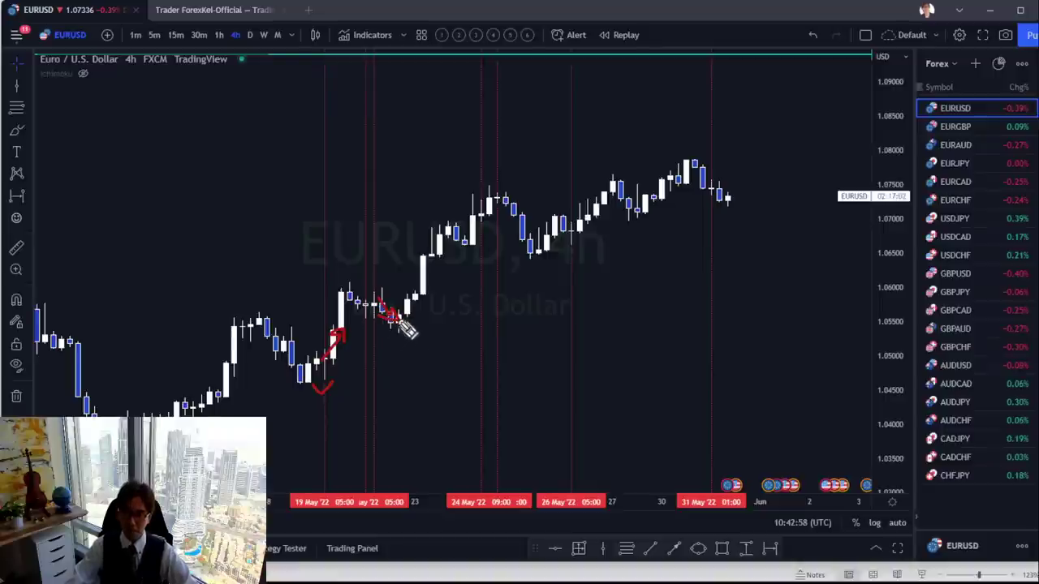
Draw a rising red arrow from the low after the 20 May lines and put a red cross beneath that low
{"action": "left_click_drag", "start_coordinate": [398, 318], "coordinate": [428, 286]}
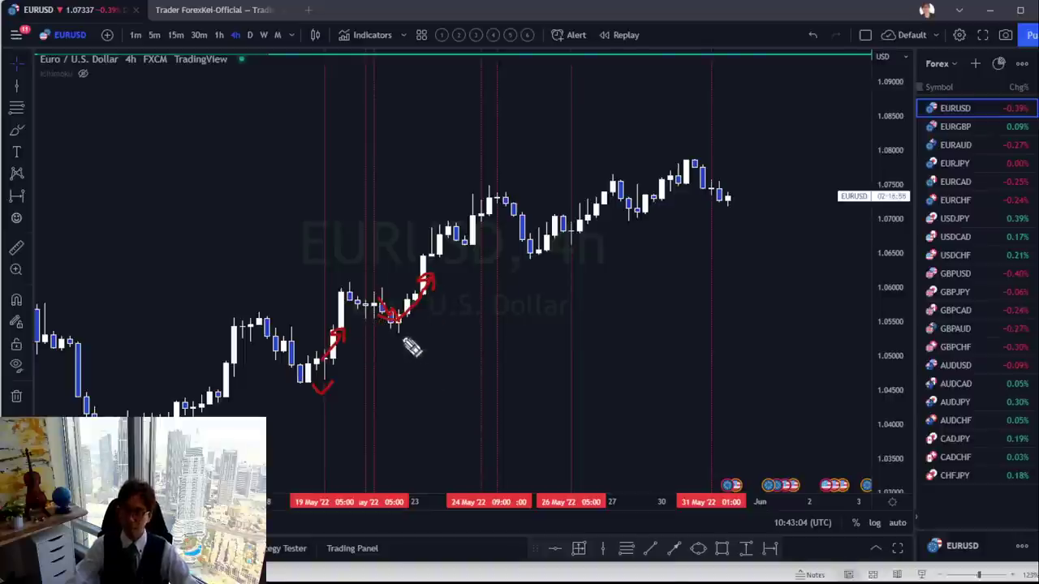
{"action": "mouse_move", "coordinate": [379, 333]}
{"action": "left_mouse_down"}
{"action": "mouse_move", "coordinate": [401, 357]}
{"action": "mouse_move", "coordinate": [383, 355]}
{"action": "left_mouse_up"}
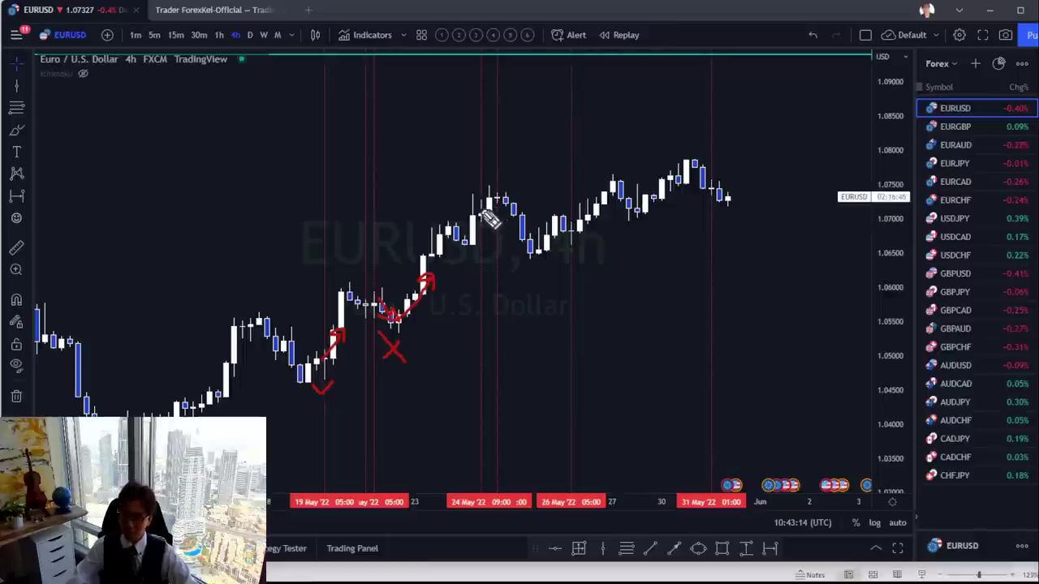
Clear the earlier freehand marks, and draw a falling red arrow after the 24 May lines with a red cross beneath it
{"action": "left_click_drag", "start_coordinate": [487, 200], "coordinate": [491, 203]}
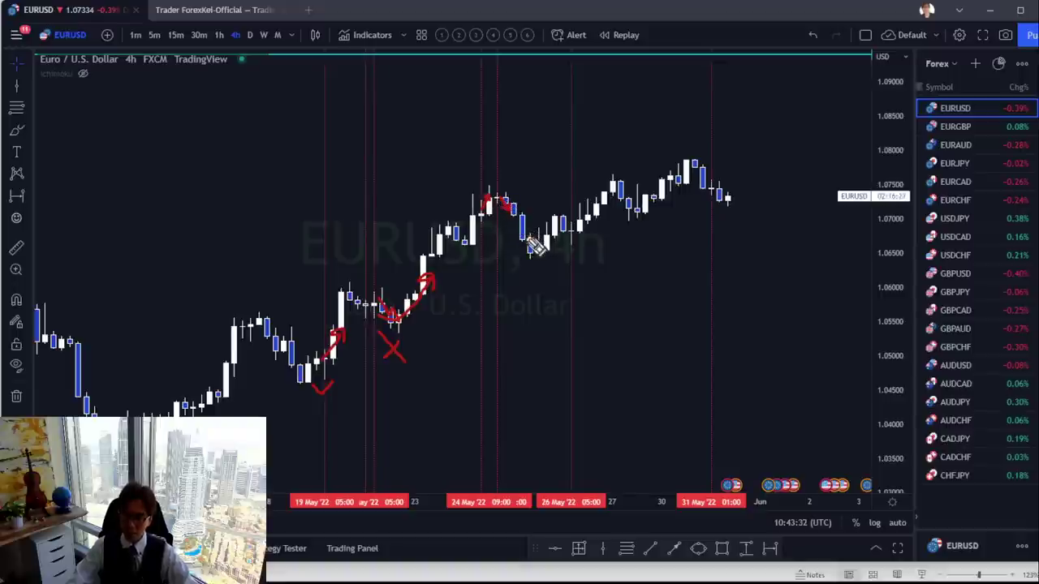
{"action": "key", "text": "e"}
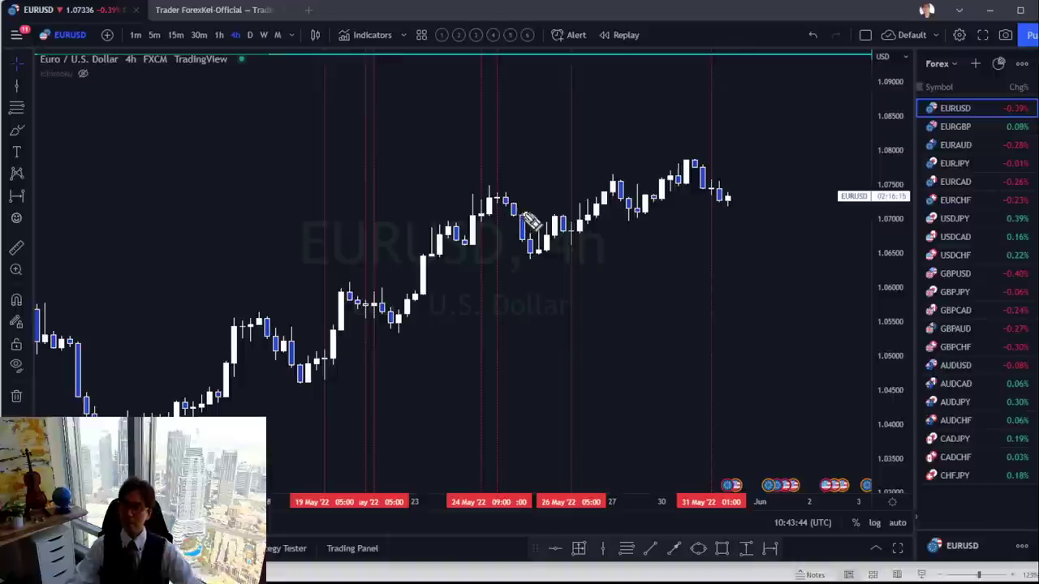
{"action": "left_click_drag", "start_coordinate": [504, 195], "coordinate": [524, 233]}
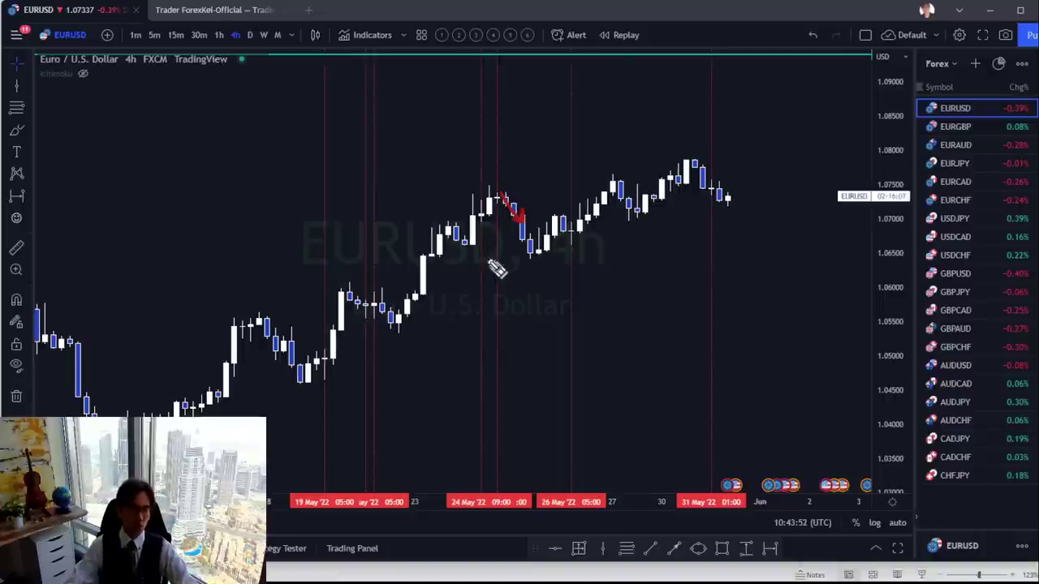
{"action": "mouse_move", "coordinate": [502, 237]}
{"action": "left_mouse_down"}
{"action": "mouse_move", "coordinate": [511, 247]}
{"action": "mouse_move", "coordinate": [501, 262]}
{"action": "left_mouse_up"}
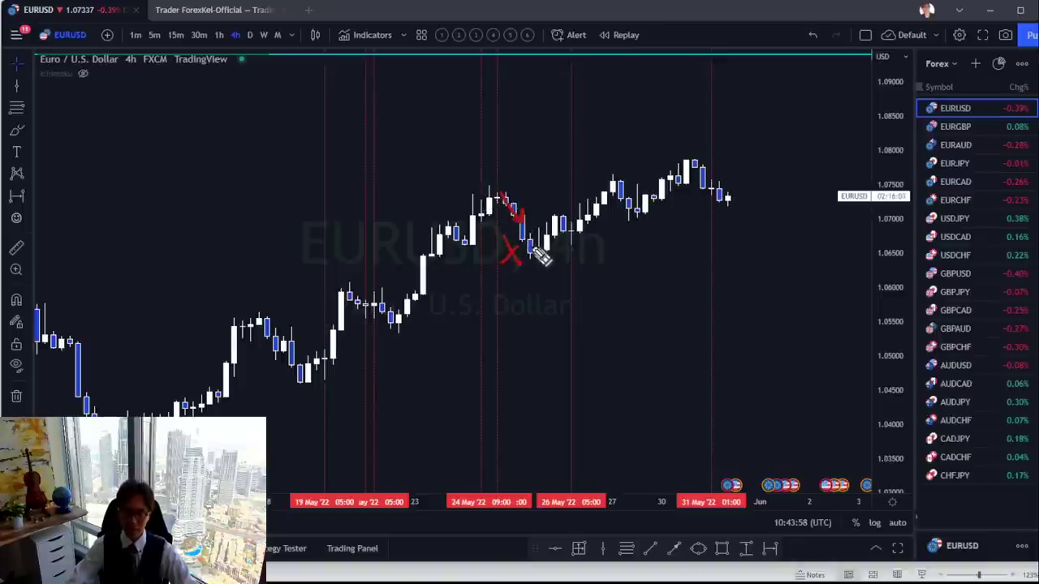
{"action": "left_click_drag", "start_coordinate": [528, 235], "coordinate": [531, 260]}
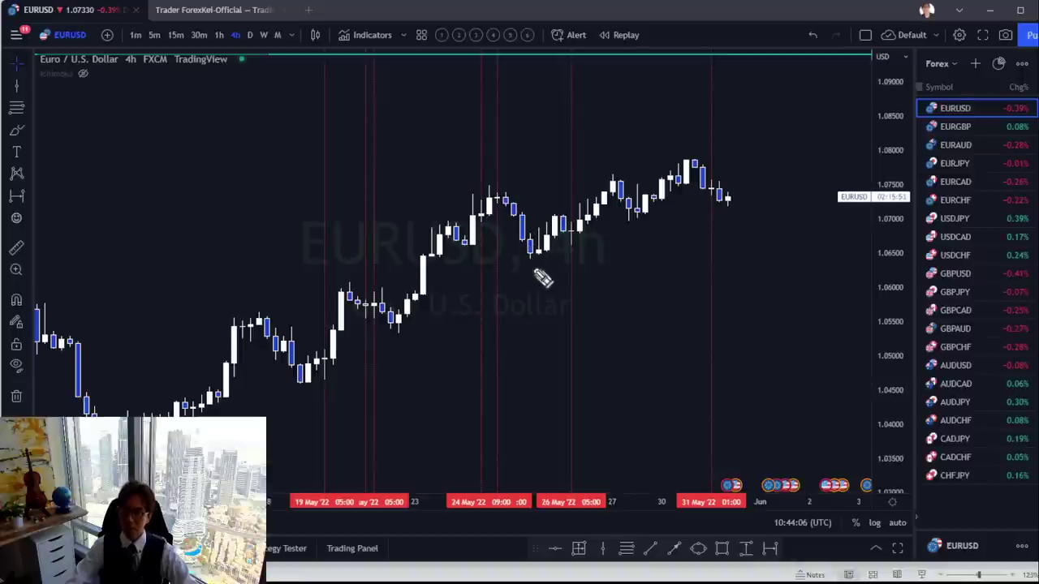
Measure the price range of the decline after the 24 May lines, down to its low on 25 May
{"action": "left_click", "coordinate": [741, 549]}
{"action": "left_click", "coordinate": [522, 199]}
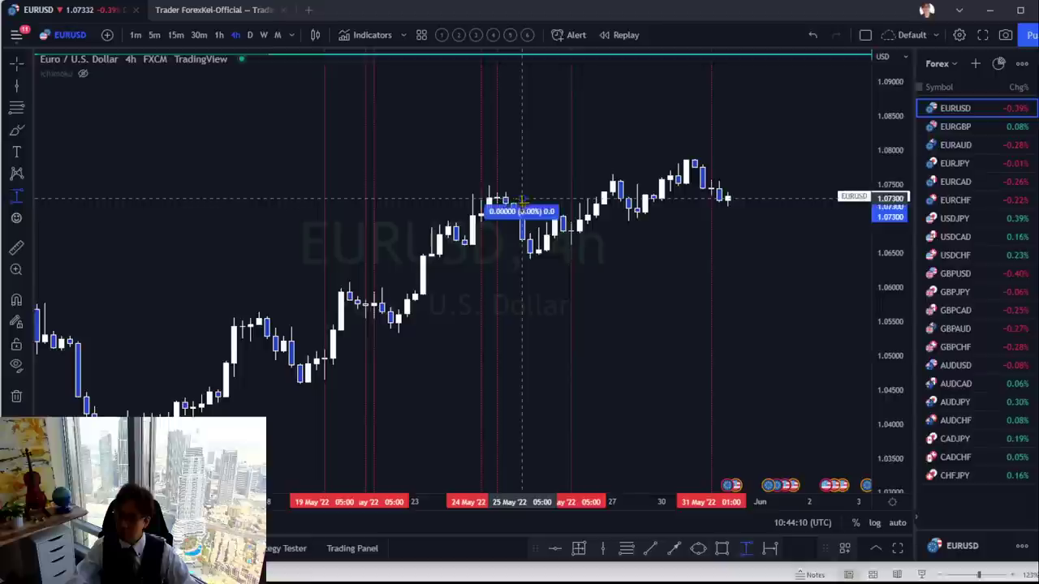
{"action": "left_click", "coordinate": [529, 255]}
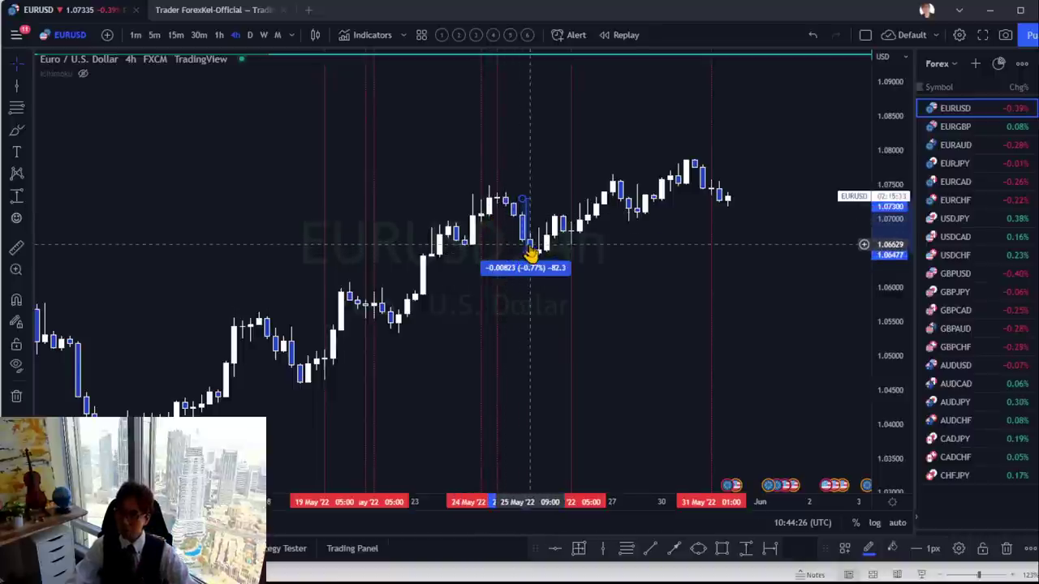
{"action": "left_click", "coordinate": [497, 248]}
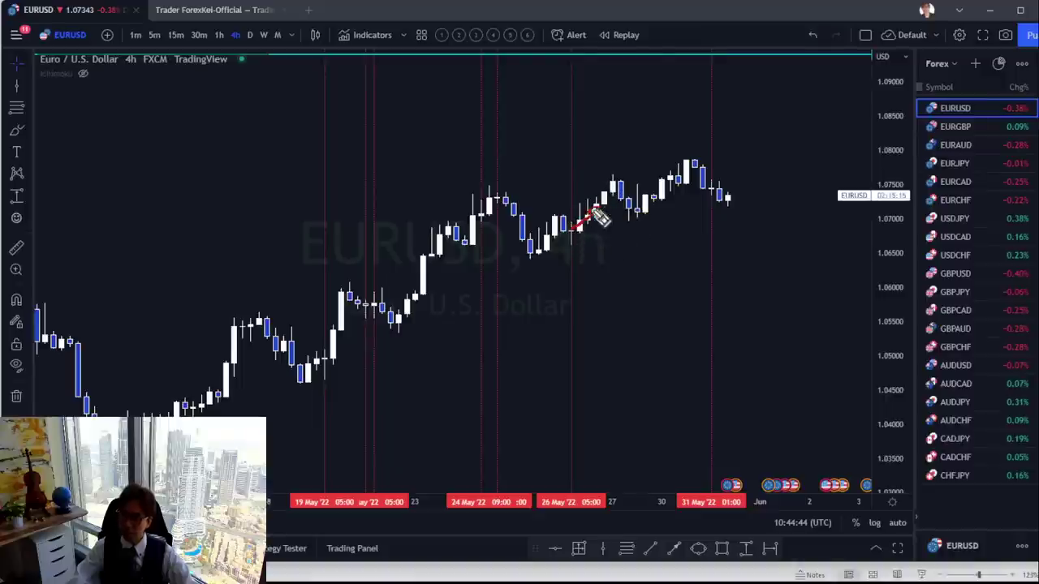
Trace the price swings after the 26 May line with red arrows, and mark the candles after the 31 May line with an arrow and a cross
{"action": "left_click_drag", "start_coordinate": [599, 216], "coordinate": [625, 191]}
{"action": "mouse_move", "coordinate": [654, 230]}
{"action": "left_mouse_down"}
{"action": "mouse_move", "coordinate": [686, 173]}
{"action": "mouse_move", "coordinate": [677, 176]}
{"action": "left_mouse_up"}
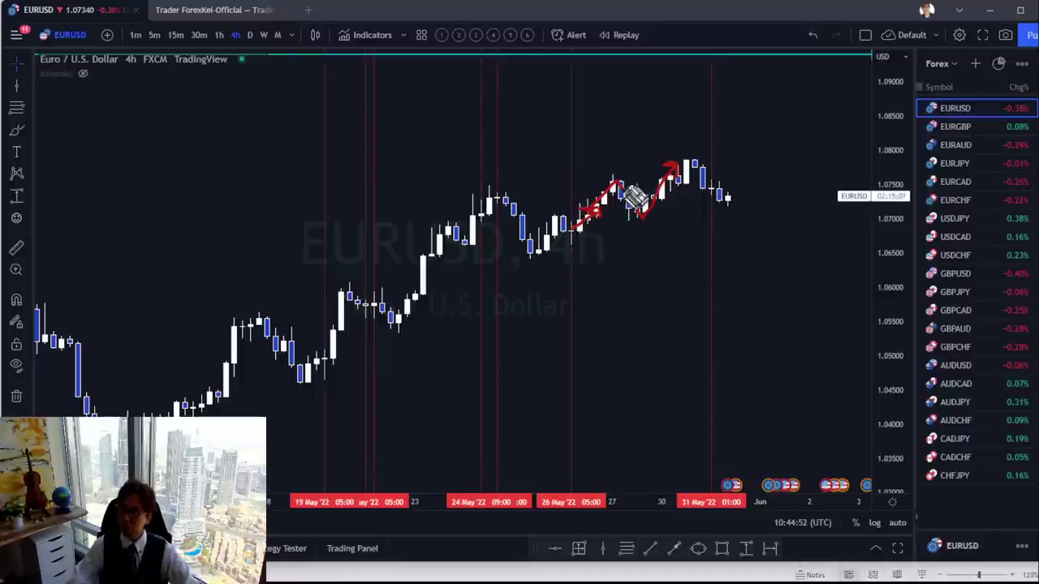
{"action": "left_click", "coordinate": [674, 173]}
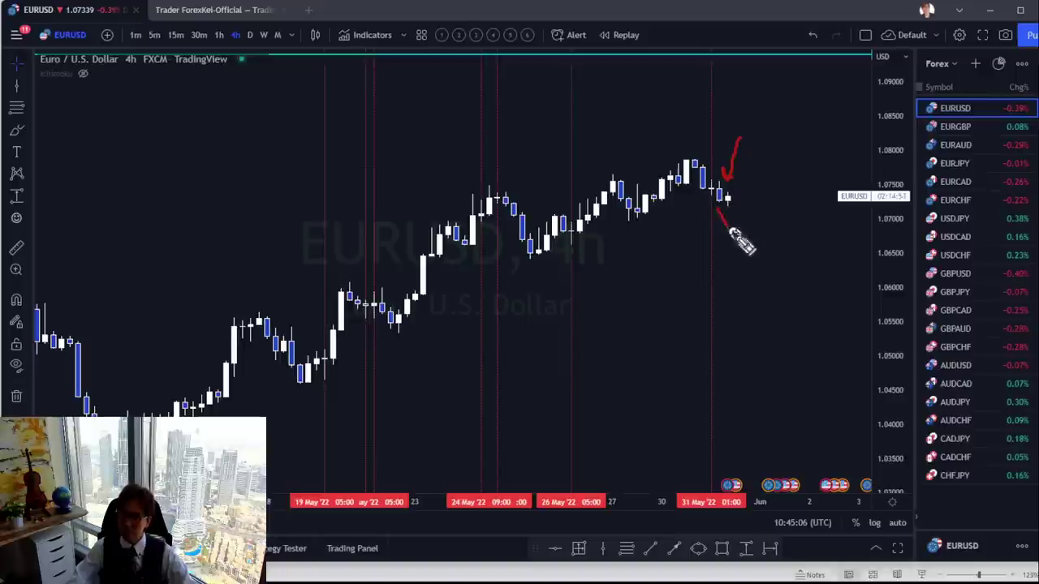
{"action": "left_click_drag", "start_coordinate": [740, 203], "coordinate": [717, 230]}
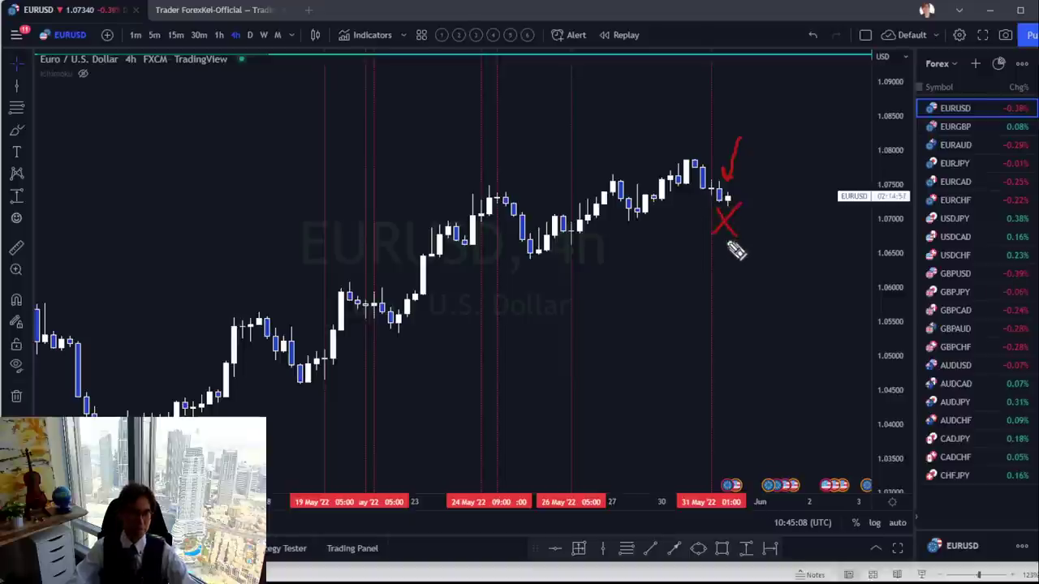
{"action": "left_click", "coordinate": [777, 242]}
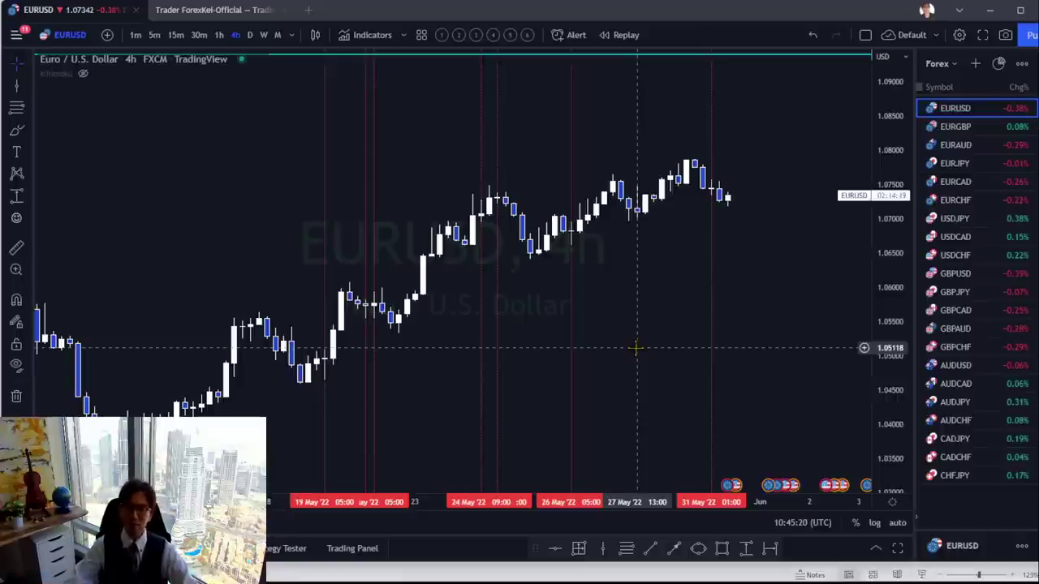
Remove the vertical lines from the EURUSD chart and switch to the USDJPY 4h chart
{"action": "left_click_drag", "start_coordinate": [637, 322], "coordinate": [648, 318]}
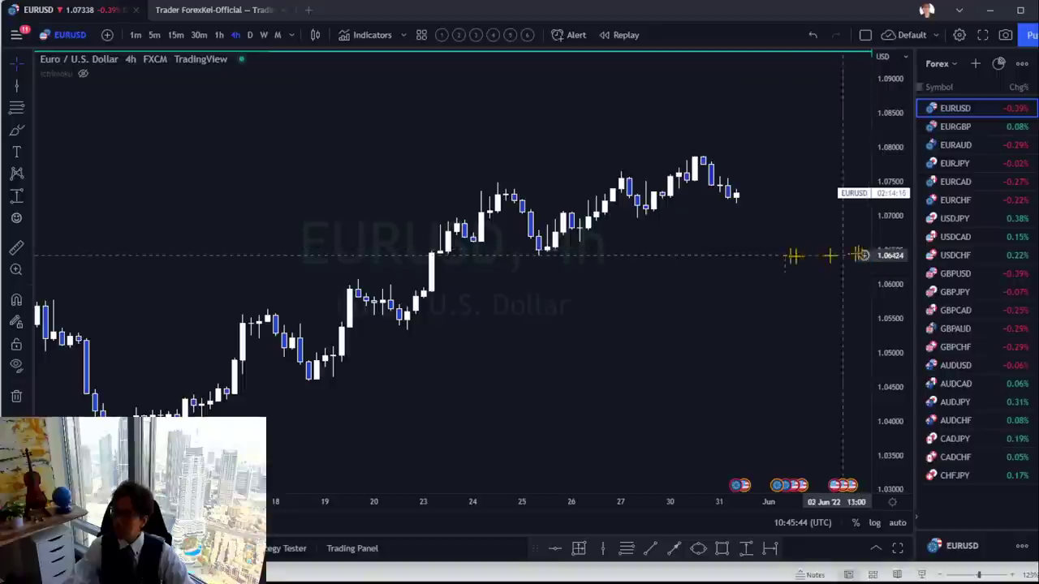
{"action": "left_click", "coordinate": [954, 223]}
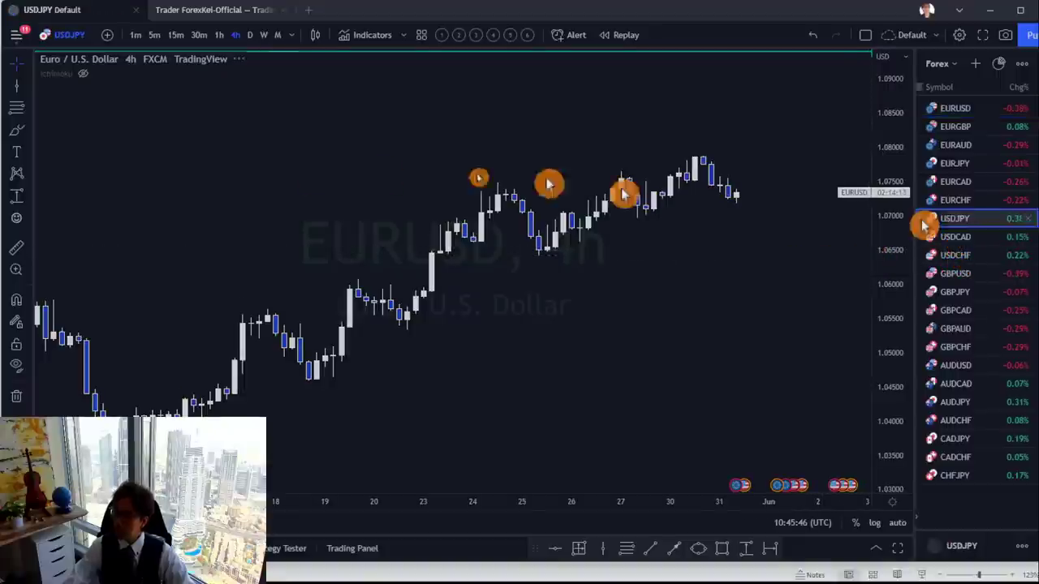
{"action": "left_click_drag", "start_coordinate": [569, 171], "coordinate": [463, 138]}
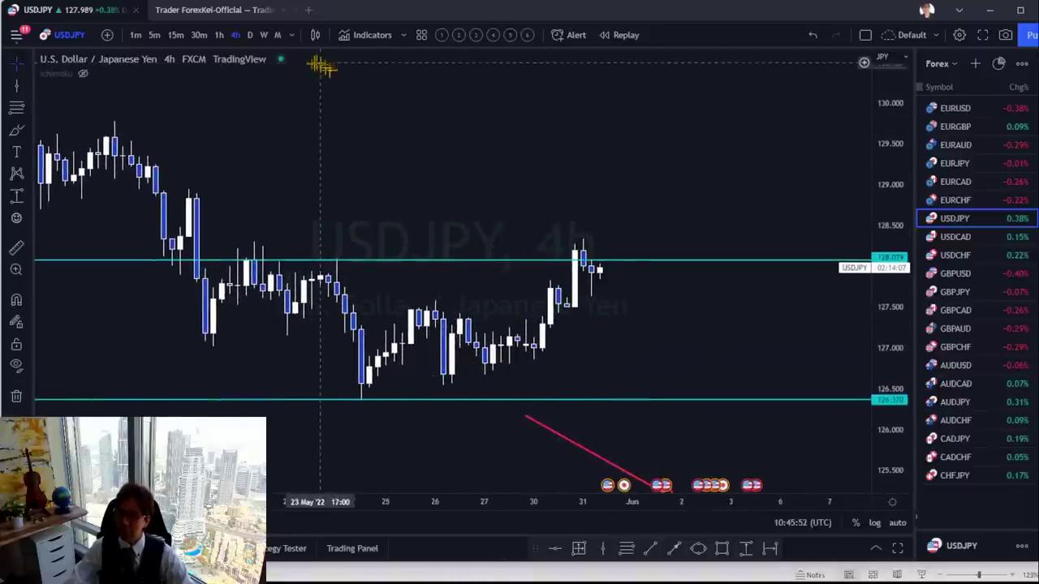
Show the Ichimoku indicator and start a bar replay whose latest candle is 29 May '22 21:00
{"action": "left_click", "coordinate": [79, 74]}
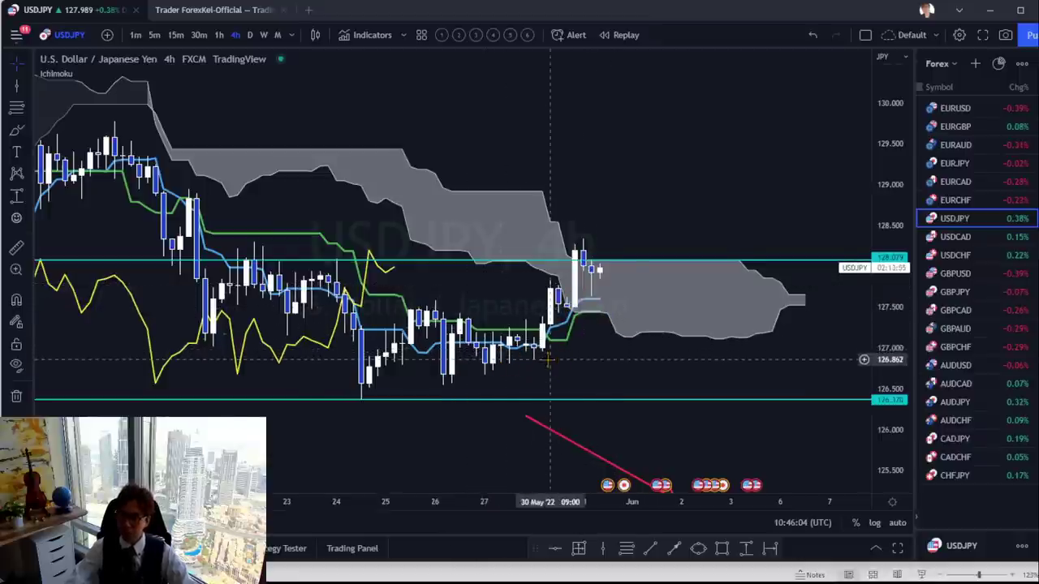
{"action": "left_click_drag", "start_coordinate": [615, 389], "coordinate": [694, 294]}
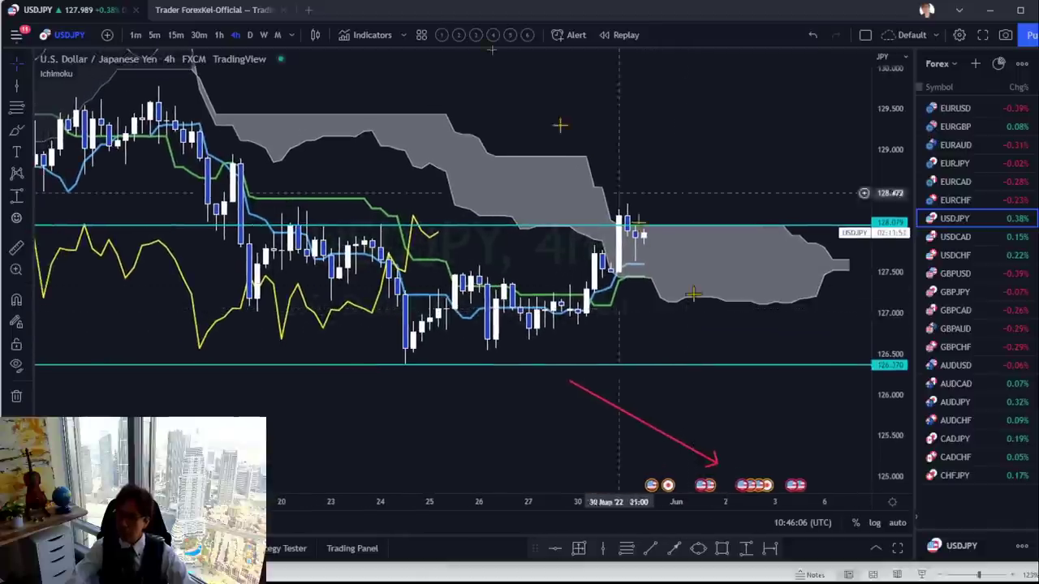
{"action": "left_click", "coordinate": [620, 35]}
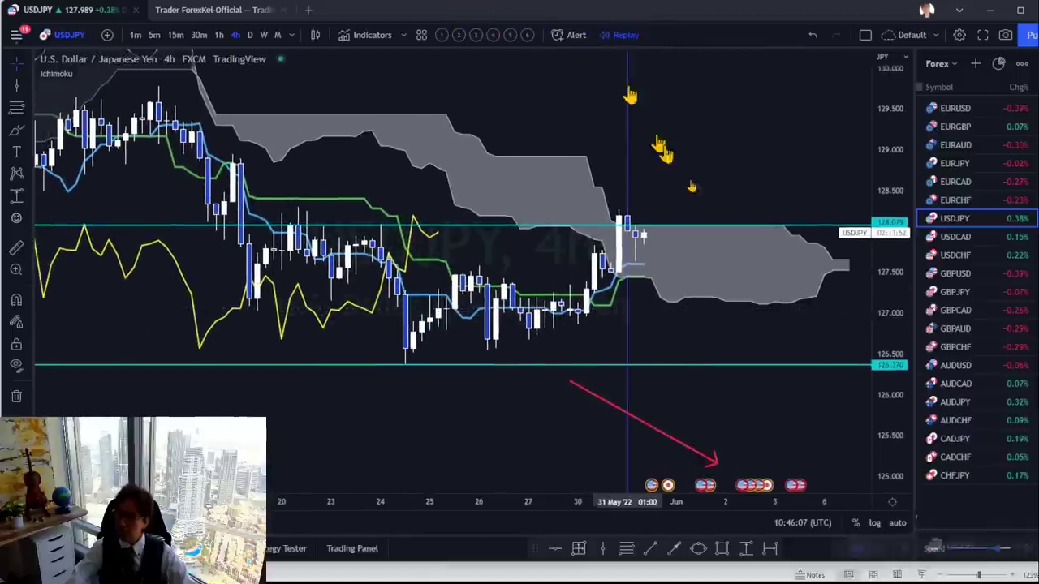
{"action": "left_click", "coordinate": [575, 301]}
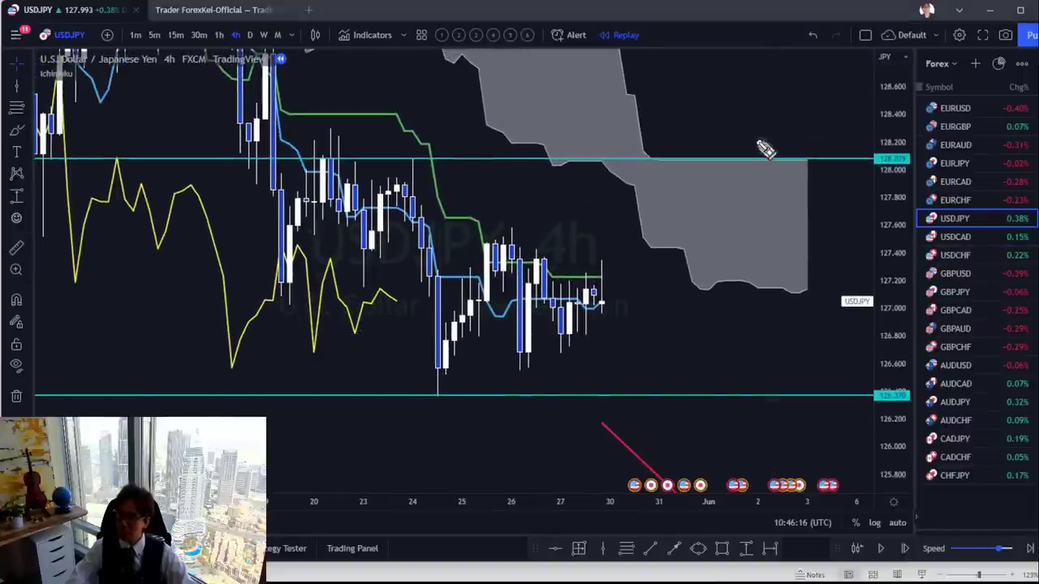
Draw red arrows along the cloud's upper and lower edges and the flat green line, and clear them
{"action": "mouse_move", "coordinate": [756, 139]}
{"action": "left_mouse_down"}
{"action": "mouse_move", "coordinate": [812, 133]}
{"action": "mouse_move", "coordinate": [810, 146]}
{"action": "left_mouse_up"}
{"action": "left_click_drag", "start_coordinate": [747, 308], "coordinate": [798, 321]}
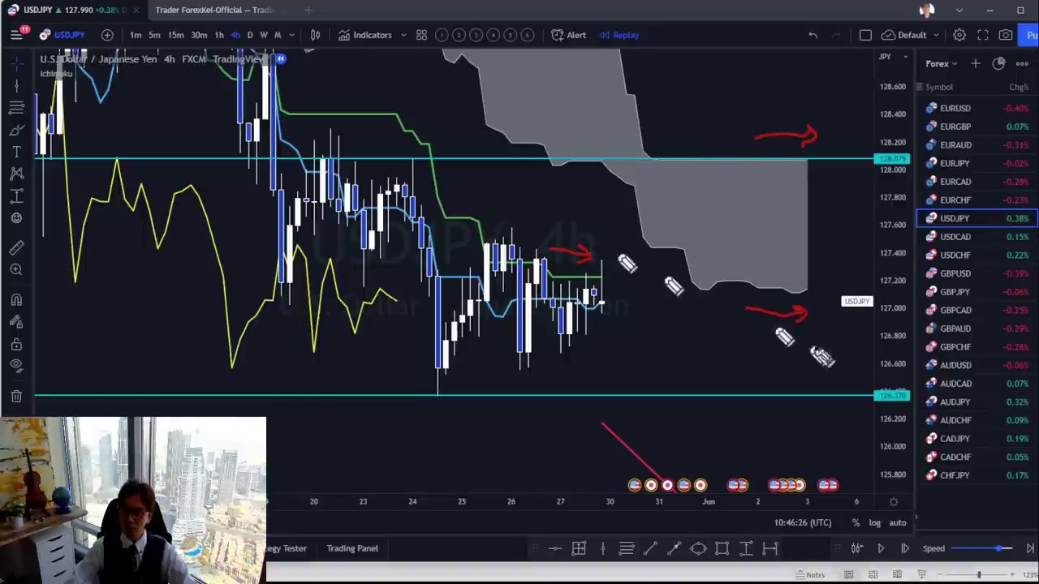
{"action": "key", "text": "Escape"}
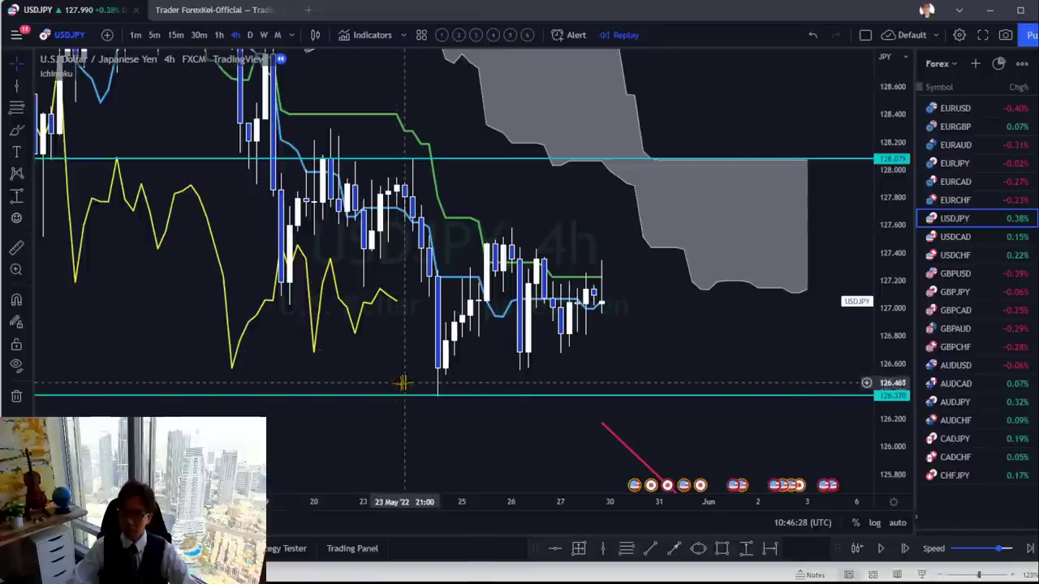
Add vertical lines at 27 May '22 09:00, 25 May '22 09:00 and 29 May '22 21:00, and trace the rise after the 25 May line in red
{"action": "left_click", "coordinate": [618, 560]}
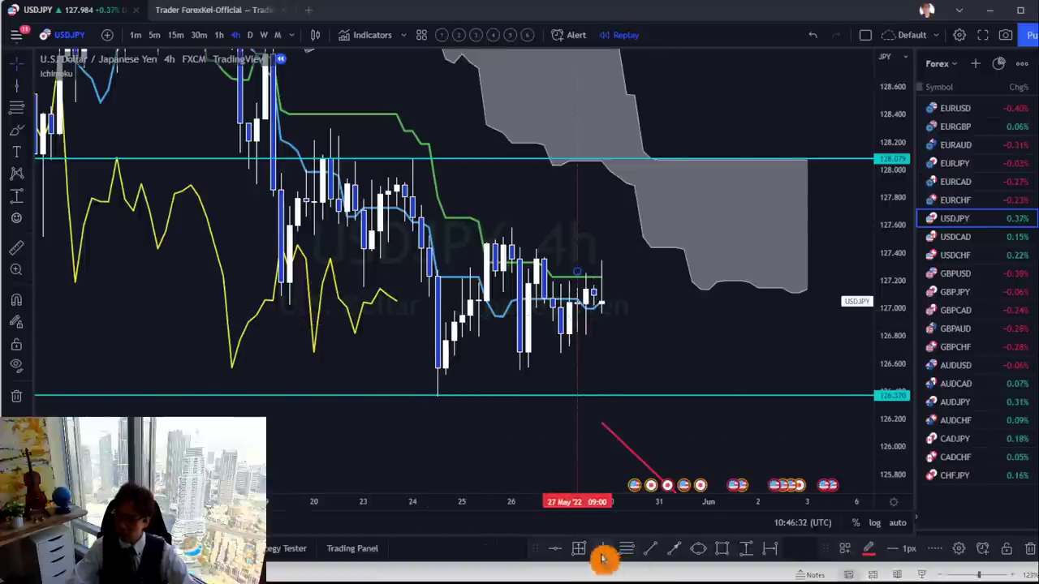
{"action": "left_click", "coordinate": [605, 550]}
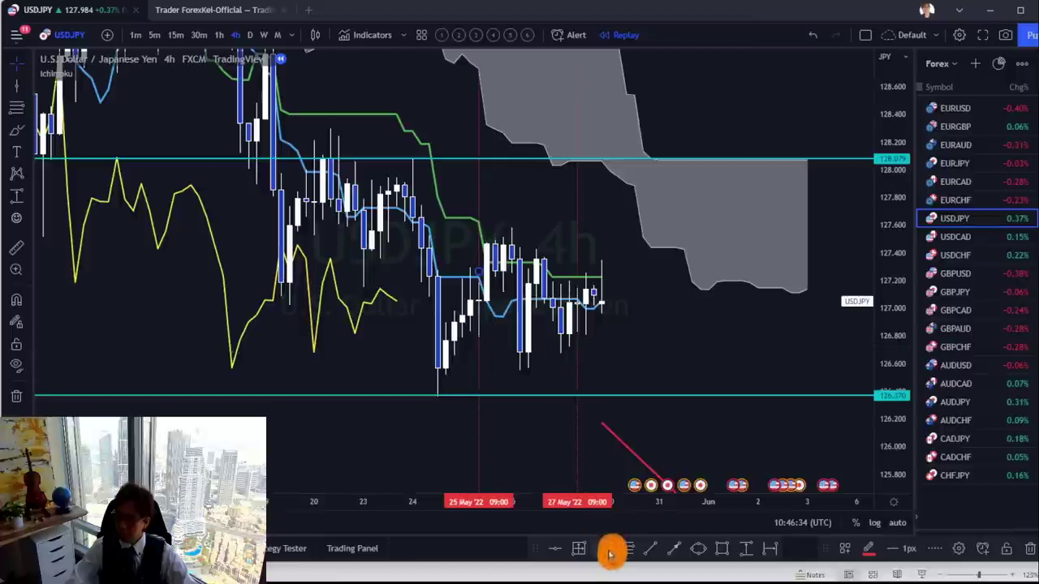
{"action": "left_click", "coordinate": [602, 366]}
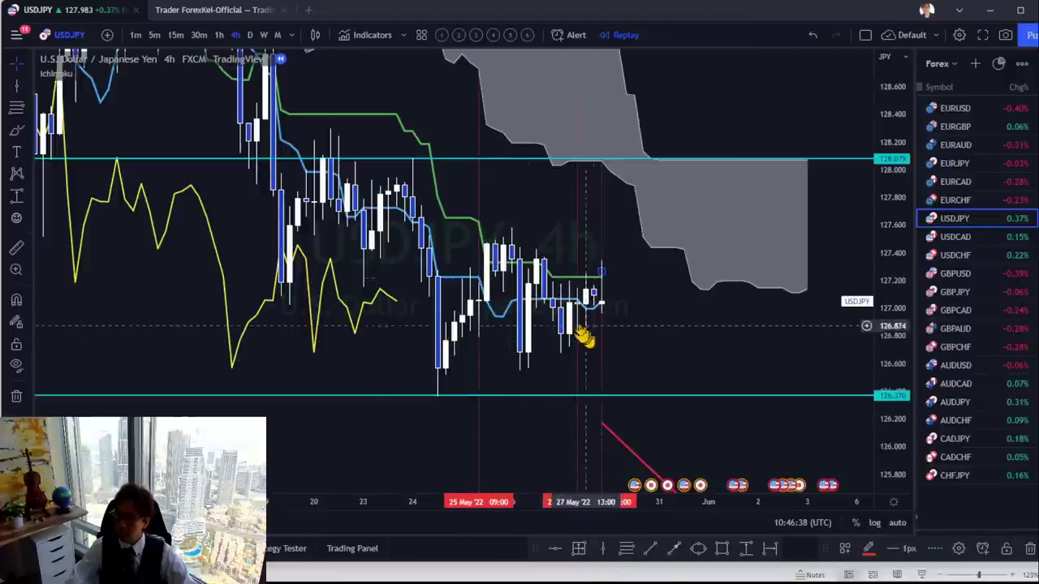
{"action": "left_click", "coordinate": [627, 336]}
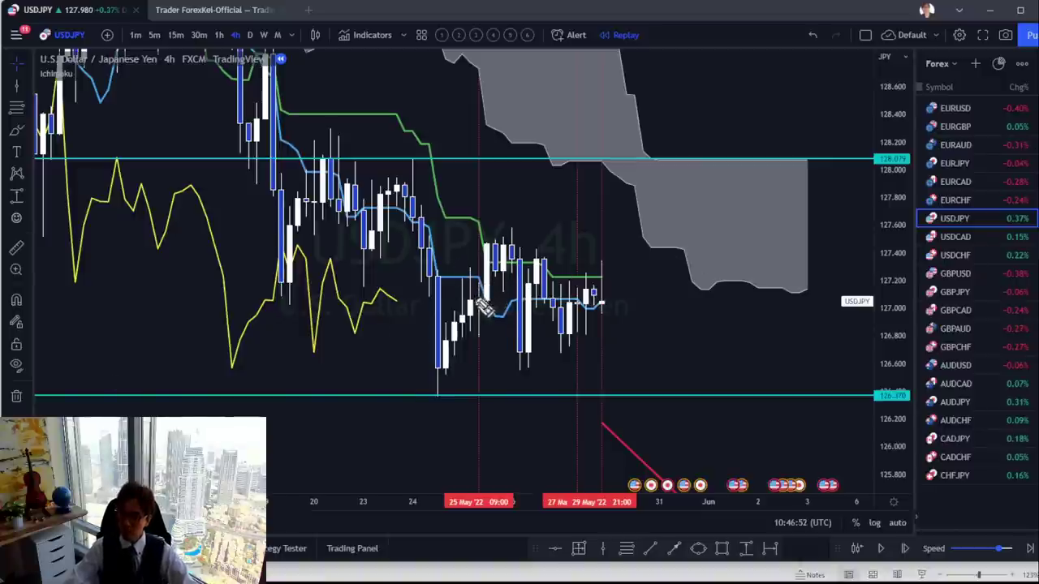
{"action": "left_click_drag", "start_coordinate": [483, 284], "coordinate": [490, 253]}
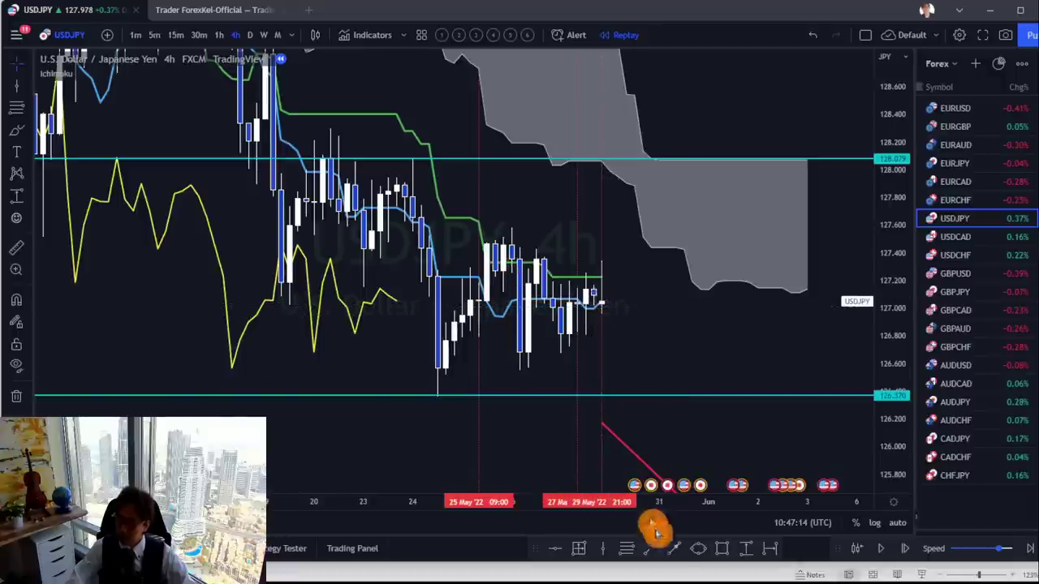
Advance the USDJPY replay by six 4h candles past the 29 May line
{"action": "left_click", "coordinate": [905, 552]}
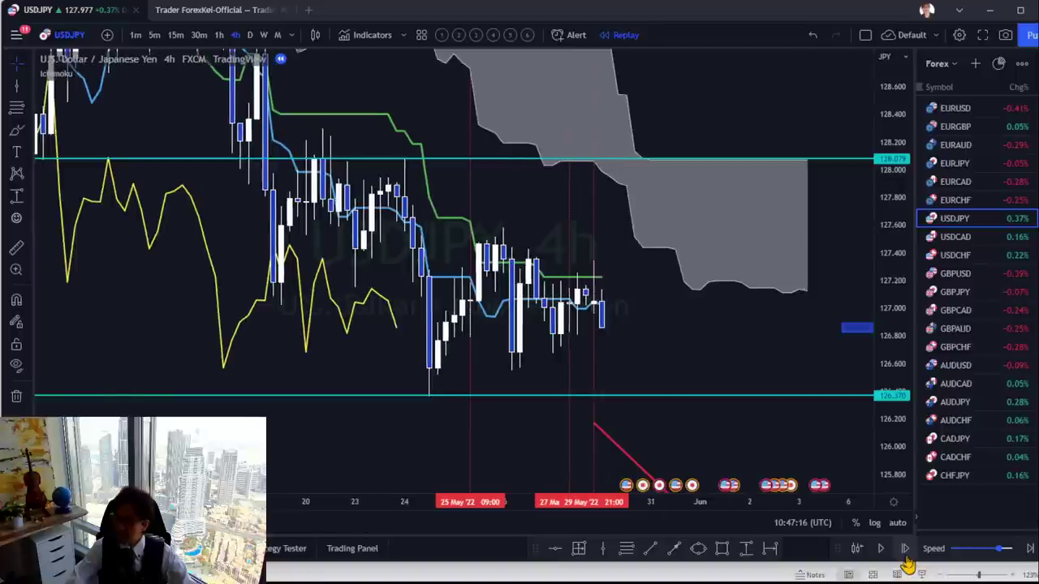
{"action": "left_click", "coordinate": [905, 552]}
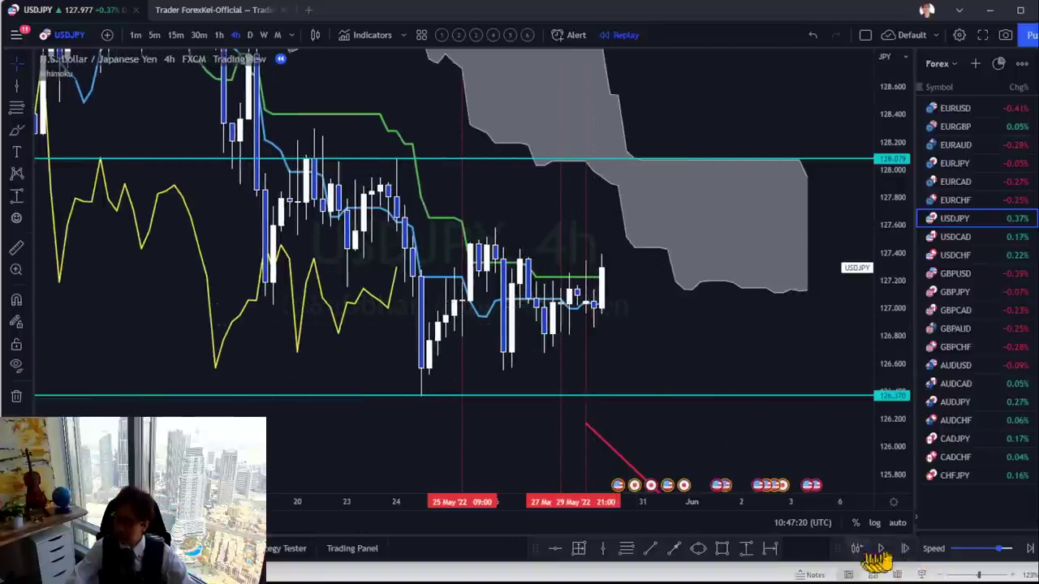
{"action": "left_click", "coordinate": [905, 549]}
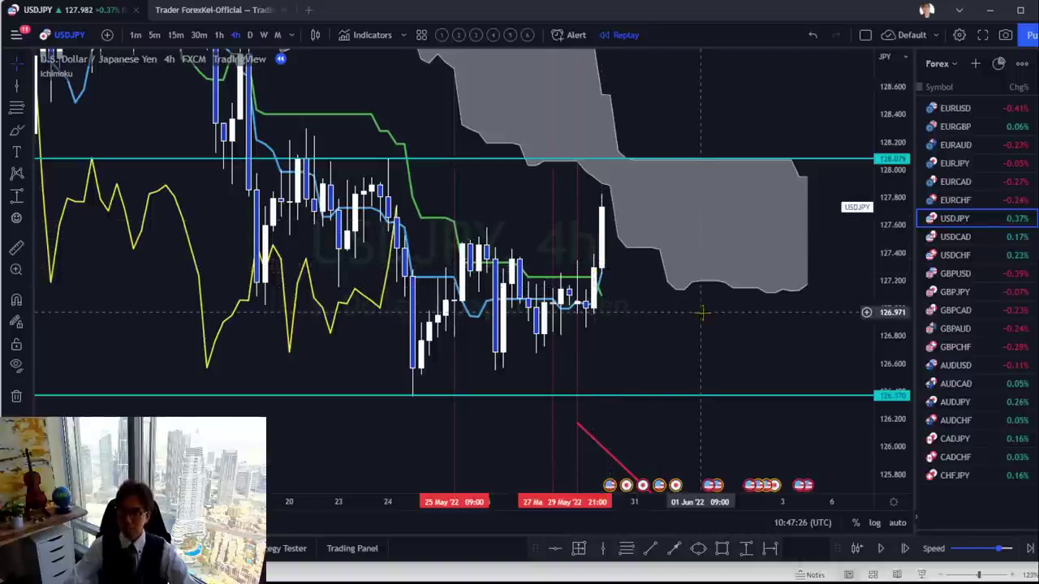
{"action": "left_click_drag", "start_coordinate": [702, 312], "coordinate": [688, 315]}
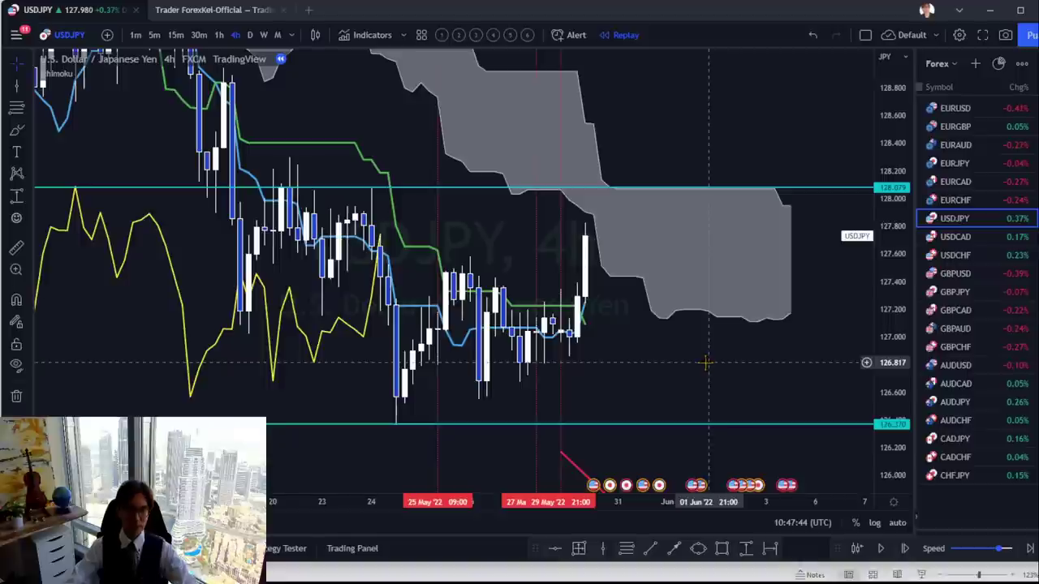
{"action": "left_click", "coordinate": [905, 549]}
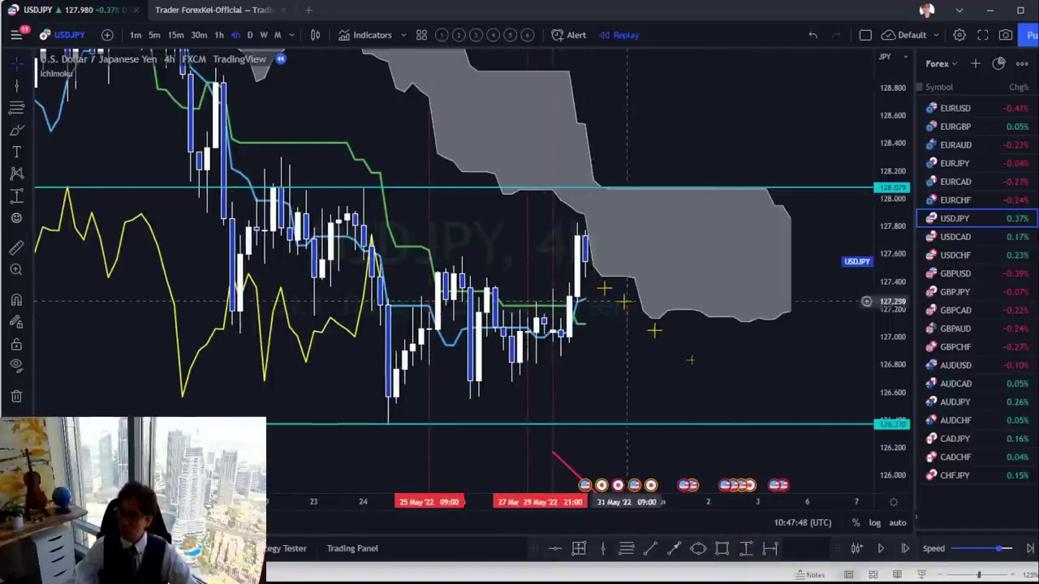
{"action": "left_click", "coordinate": [905, 551]}
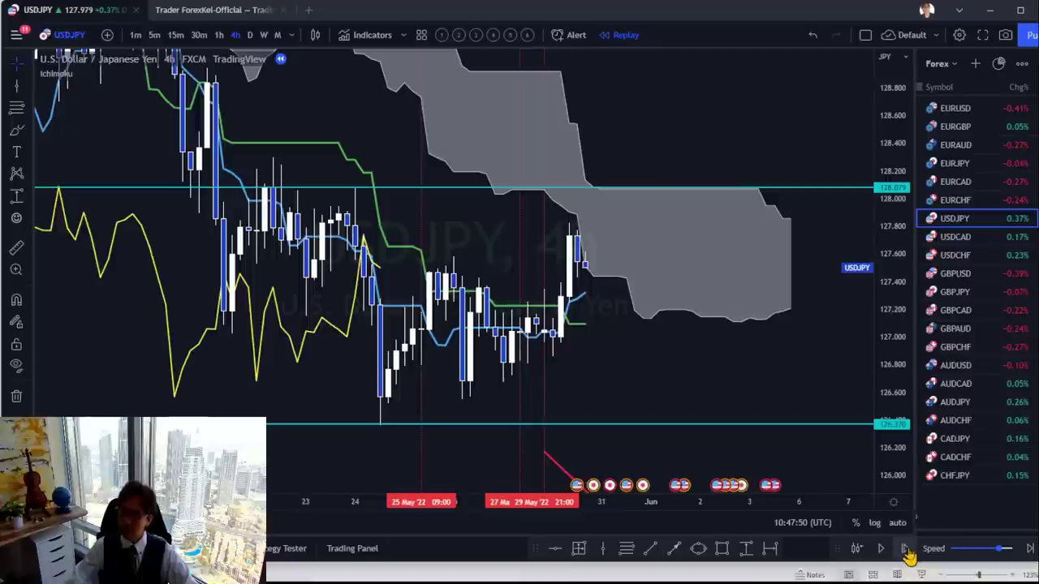
{"action": "left_click", "coordinate": [906, 550]}
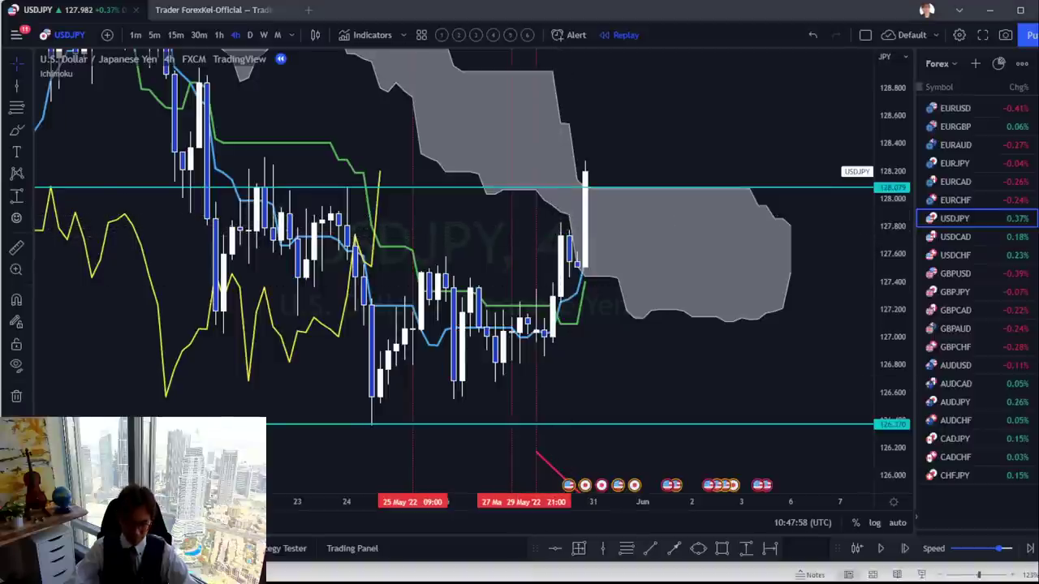
Bracket the tall white candle after the 29 May line with red strokes at its high and low ends, and clear them
{"action": "left_click_drag", "start_coordinate": [555, 219], "coordinate": [571, 297]}
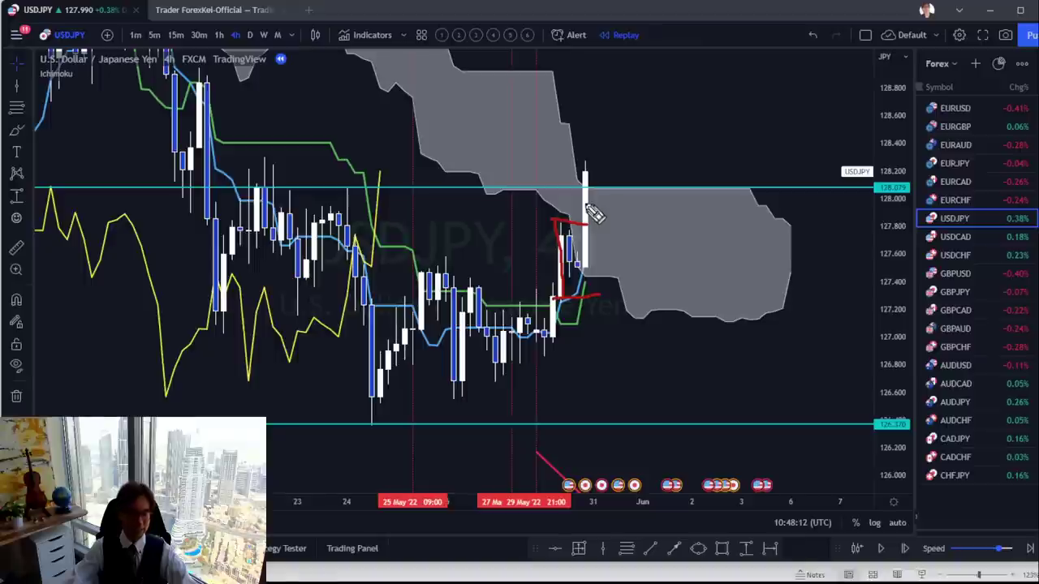
{"action": "left_click", "coordinate": [560, 275]}
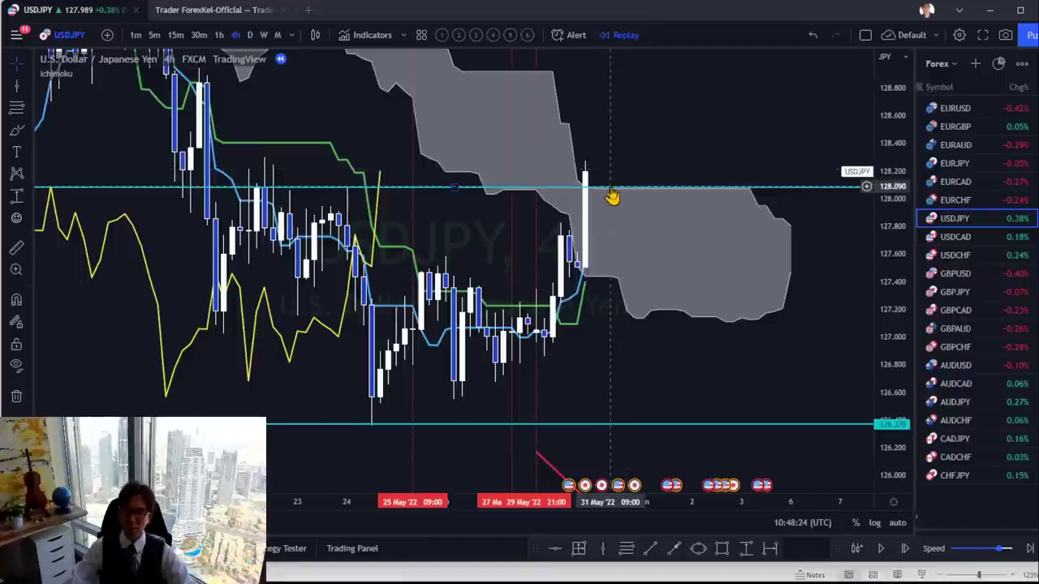
Delete the 25, 27 and 29 May vertical lines from the USDJPY chart and exit replay mode
{"action": "left_click", "coordinate": [538, 305]}
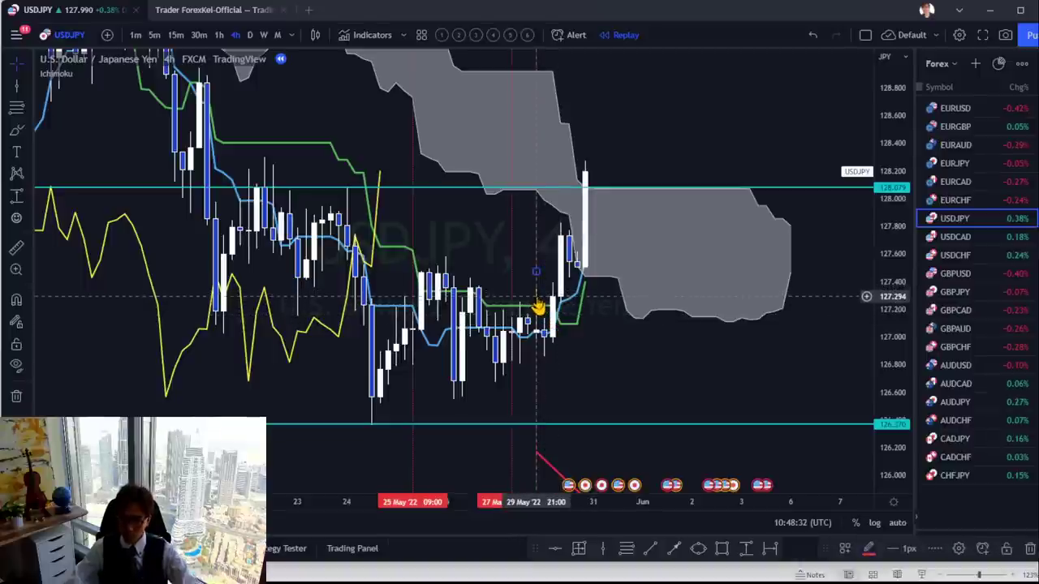
{"action": "left_click", "coordinate": [527, 294]}
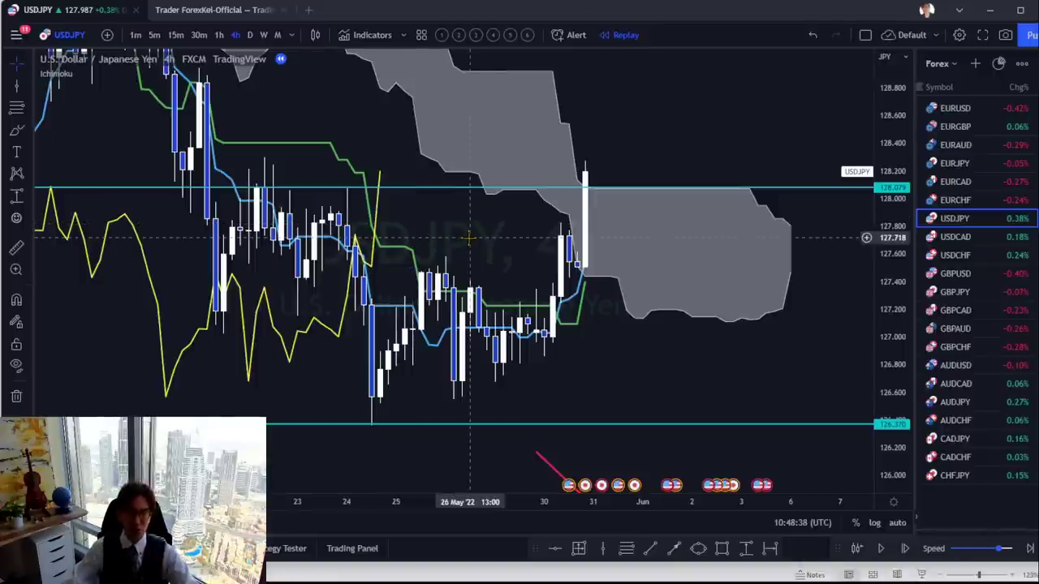
{"action": "left_click_drag", "start_coordinate": [469, 238], "coordinate": [601, 267]}
{"action": "left_click_drag", "start_coordinate": [889, 130], "coordinate": [893, 378]}
{"action": "left_click_drag", "start_coordinate": [397, 167], "coordinate": [492, 167]}
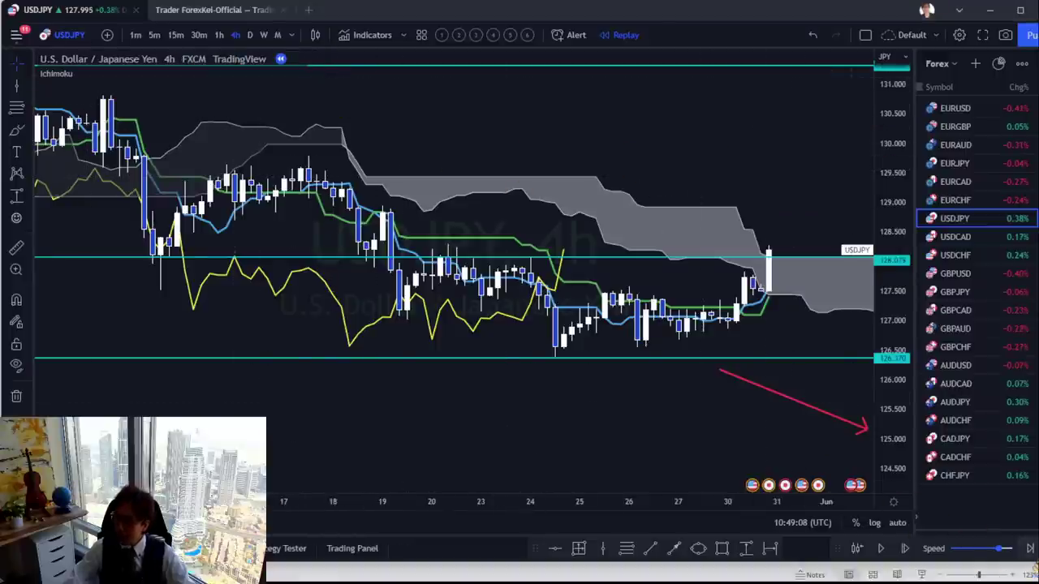
{"action": "left_click", "coordinate": [1029, 548]}
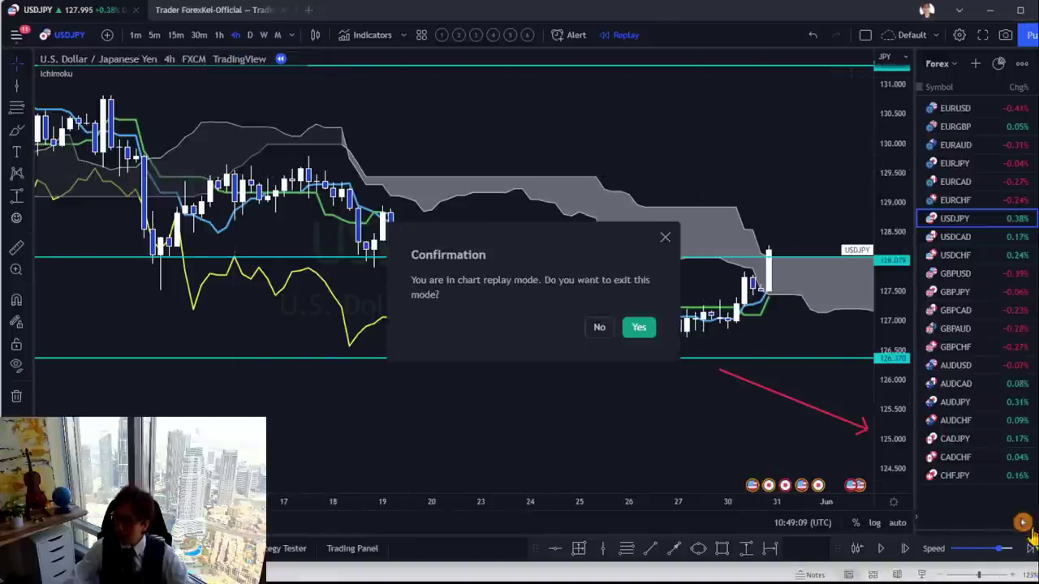
{"action": "left_click", "coordinate": [639, 329]}
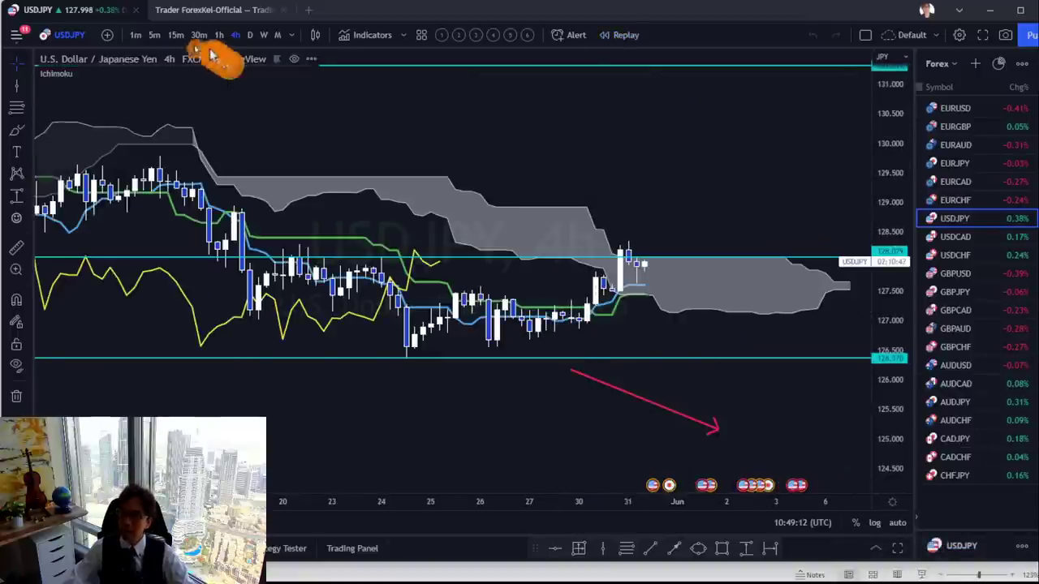
Switch the USDJPY chart to the 5-minute timeframe, hide the Ichimoku indicator and rescale the price axis to fit the candles
{"action": "left_click", "coordinate": [158, 36]}
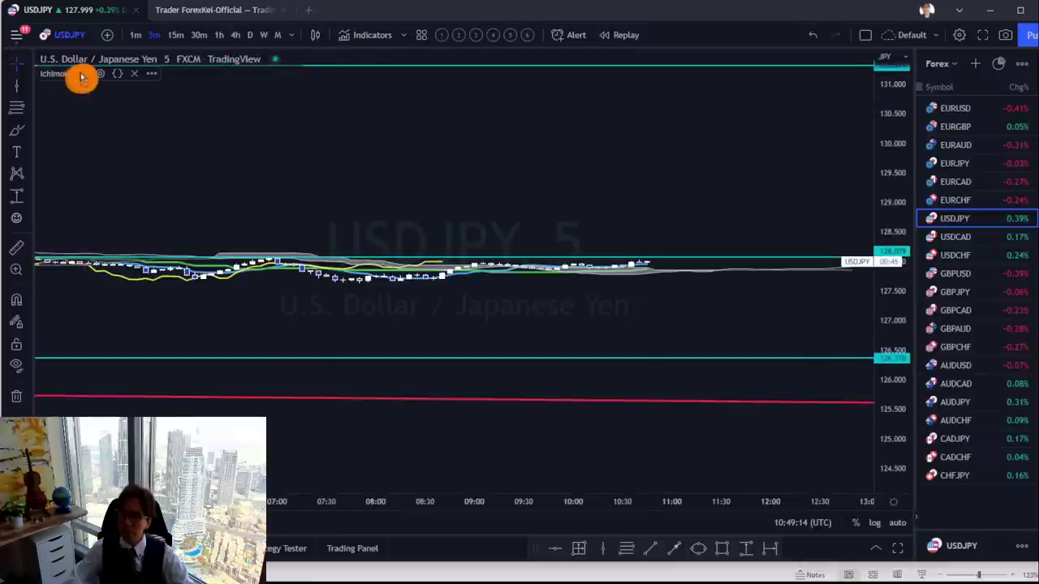
{"action": "left_click", "coordinate": [82, 73]}
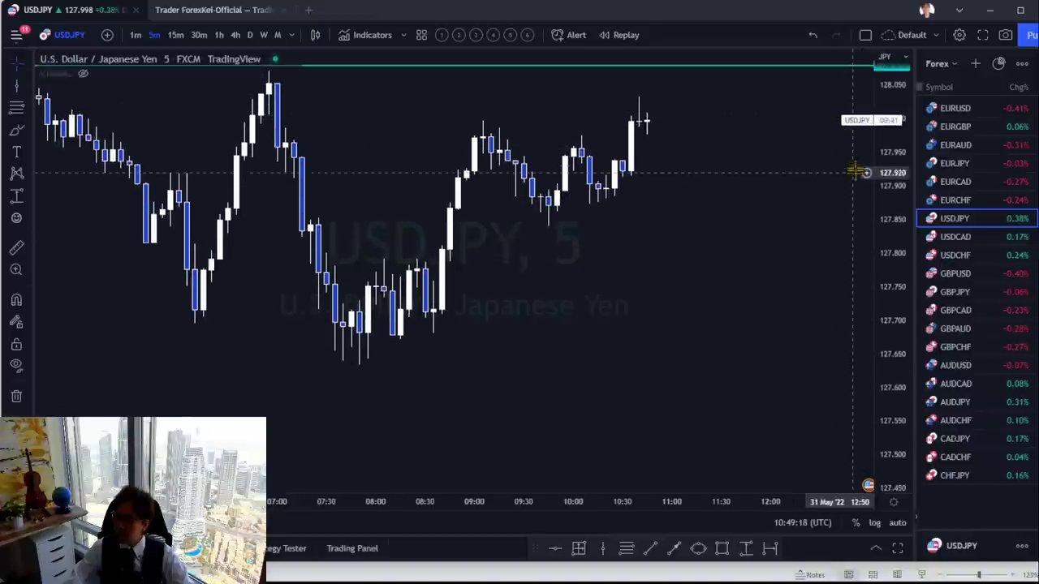
{"action": "left_click_drag", "start_coordinate": [654, 271], "coordinate": [744, 290]}
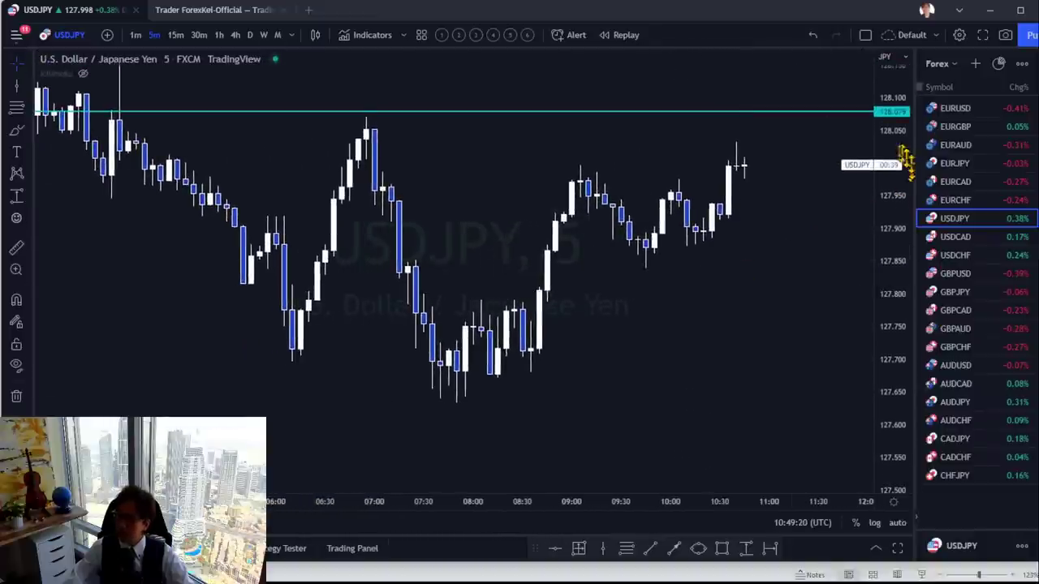
{"action": "left_click_drag", "start_coordinate": [905, 159], "coordinate": [882, 301]}
{"action": "left_click_drag", "start_coordinate": [697, 341], "coordinate": [593, 354]}
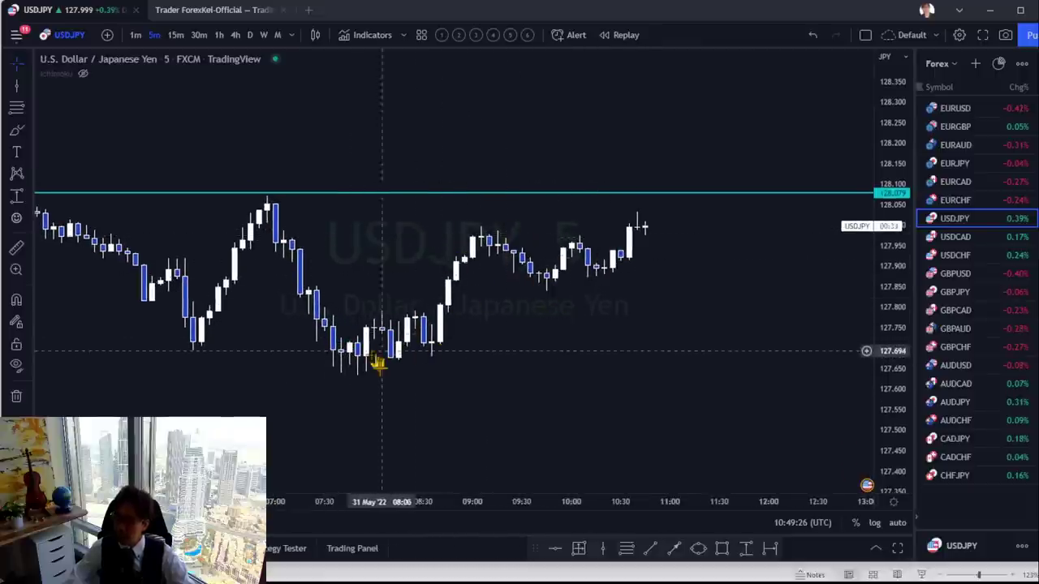
Move the 128.079 horizontal line down to 127.647, at the candle high before the late 30 May rise
{"action": "scroll", "coordinate": [379, 360], "scroll_direction": "left", "scroll_amount": 10}
{"action": "scroll", "coordinate": [217, 357], "scroll_direction": "left", "scroll_amount": 10}
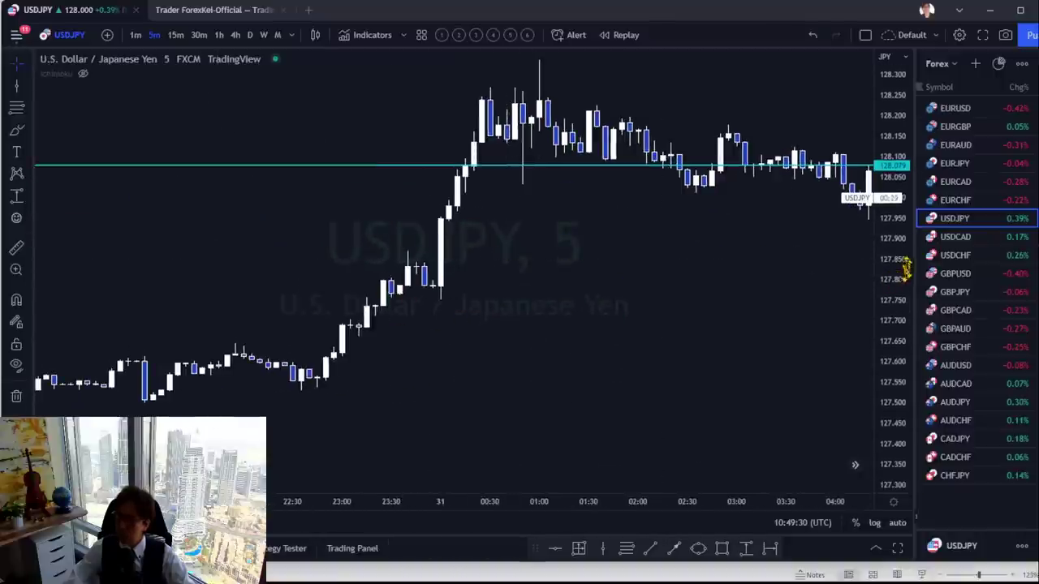
{"action": "scroll", "coordinate": [872, 297], "scroll_direction": "left", "scroll_amount": 2}
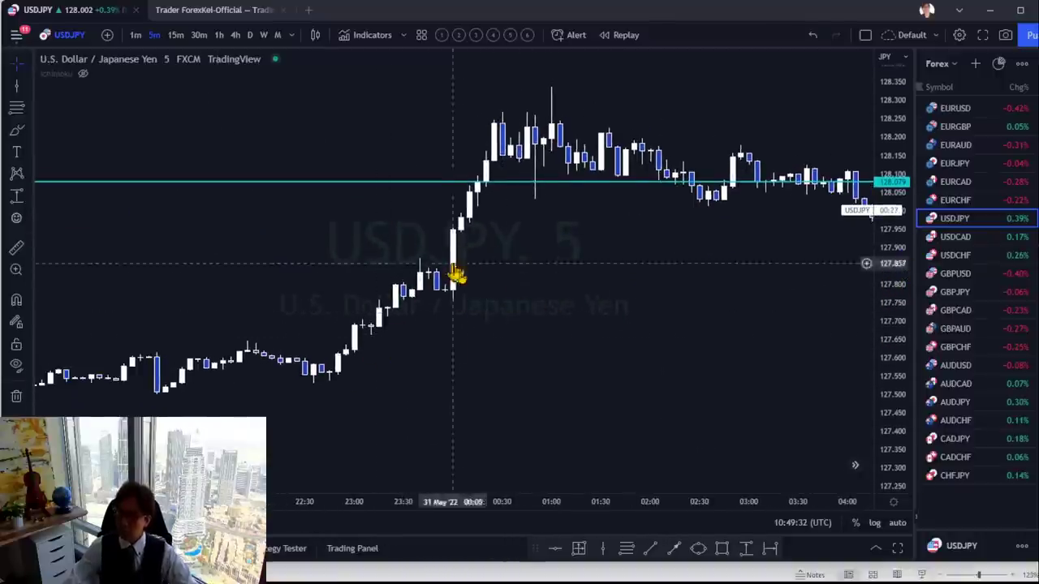
{"action": "scroll", "coordinate": [598, 325], "scroll_direction": "left", "scroll_amount": 3}
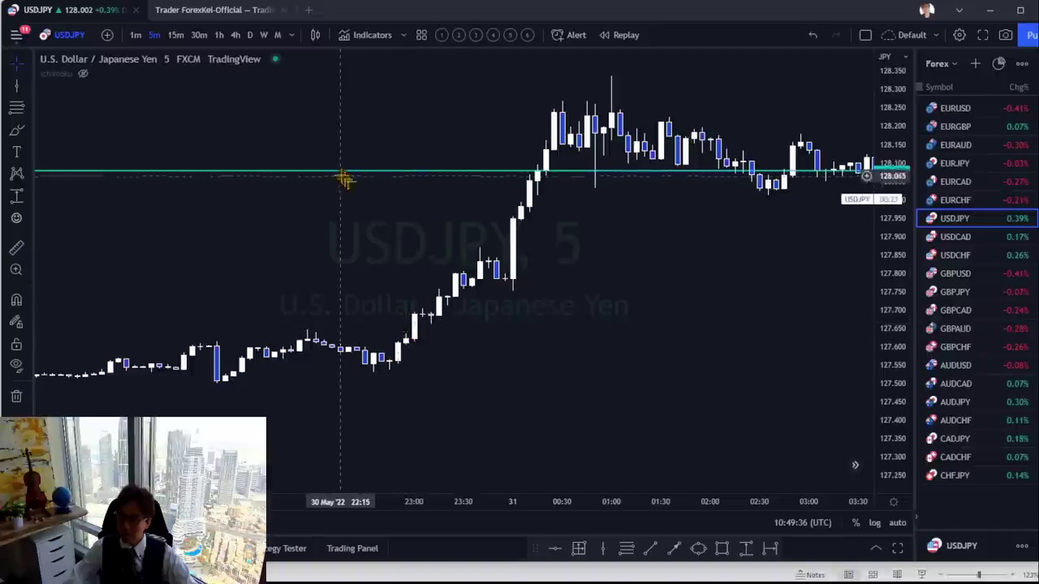
{"action": "left_click_drag", "start_coordinate": [338, 172], "coordinate": [362, 330]}
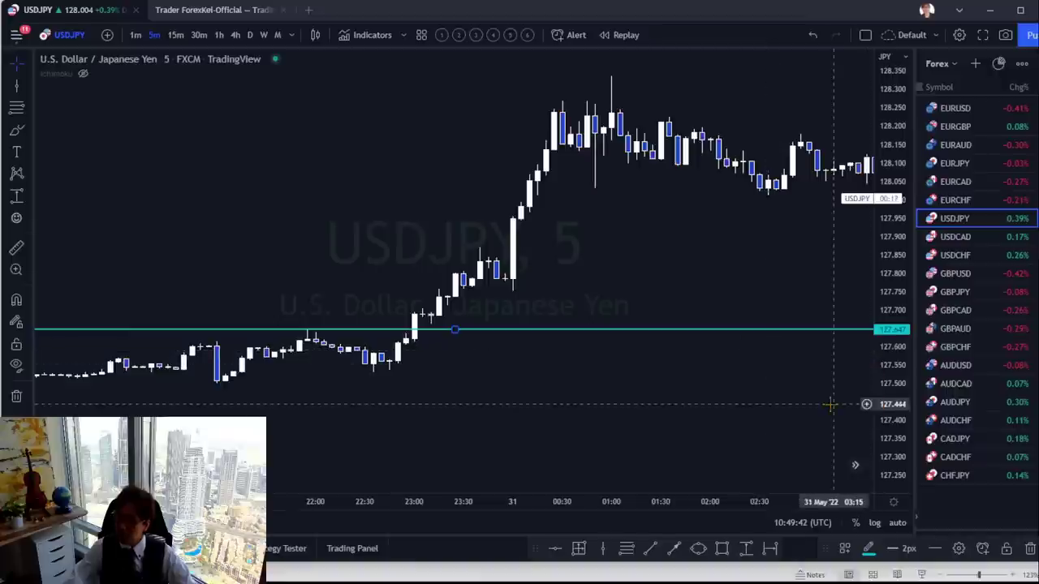
Add vertical lines at 30 May '22 23:05, 23:10 and 23:20 on the candles just after the break above the horizontal line
{"action": "left_click", "coordinate": [602, 549]}
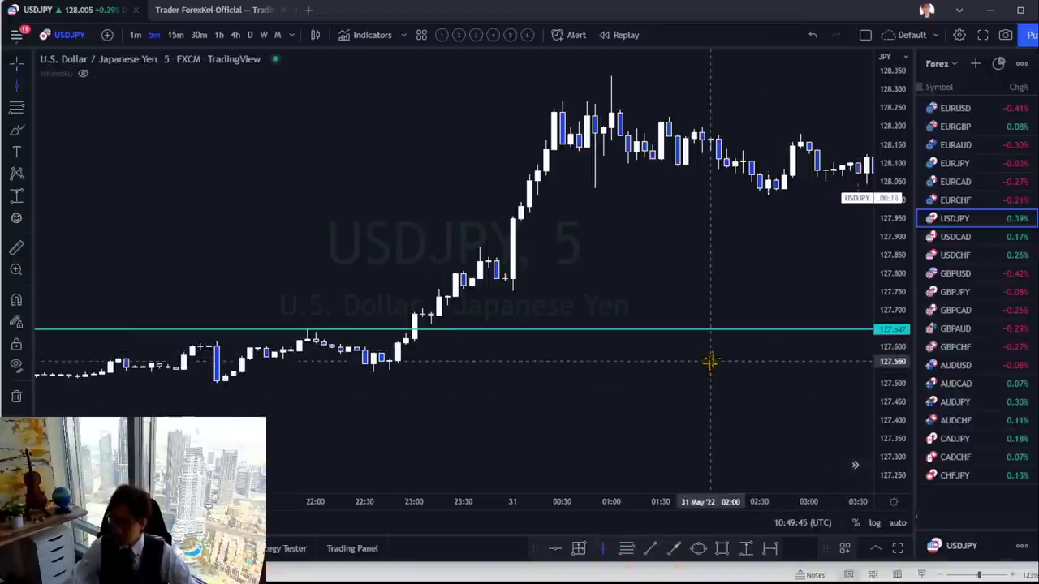
{"action": "left_click", "coordinate": [420, 312]}
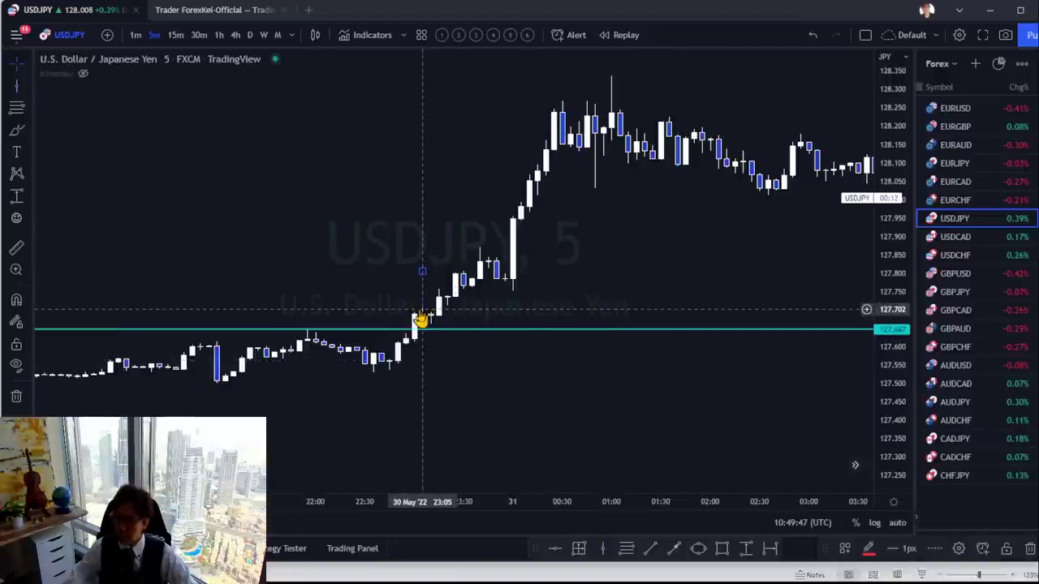
{"action": "left_click", "coordinate": [599, 551]}
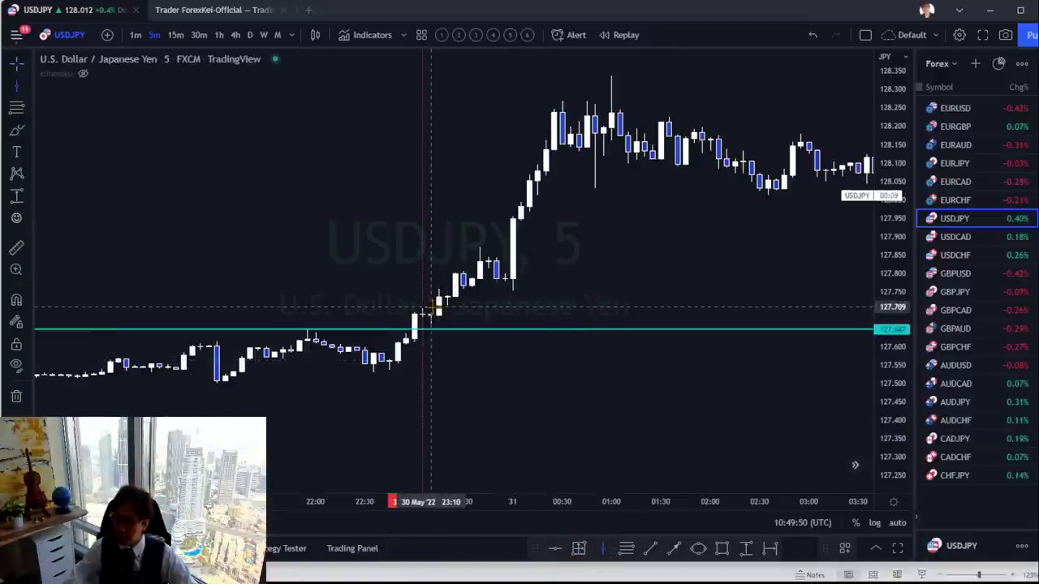
{"action": "left_click", "coordinate": [437, 307]}
{"action": "left_click", "coordinate": [605, 550]}
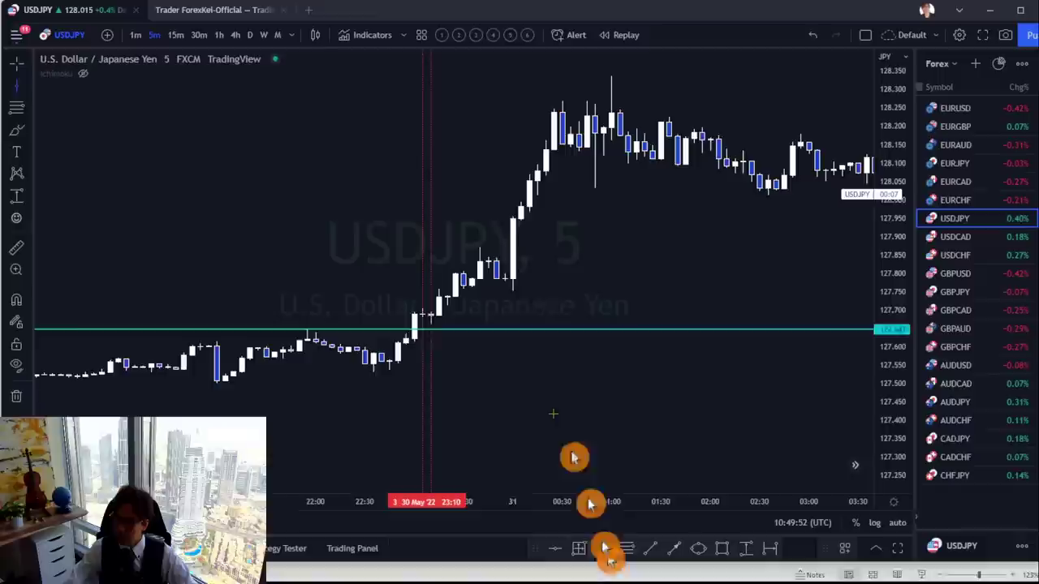
{"action": "left_click", "coordinate": [447, 273]}
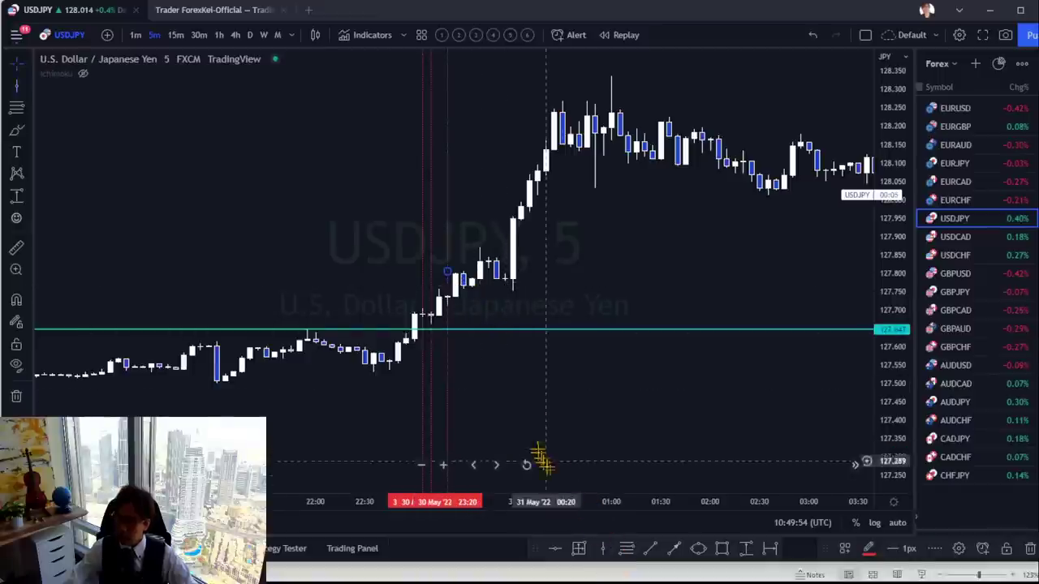
Add vertical lines at 30 May '22 23:45 and 23:55, before the tall white candle
{"action": "scroll", "coordinate": [568, 487], "scroll_direction": "up", "scroll_amount": 3}
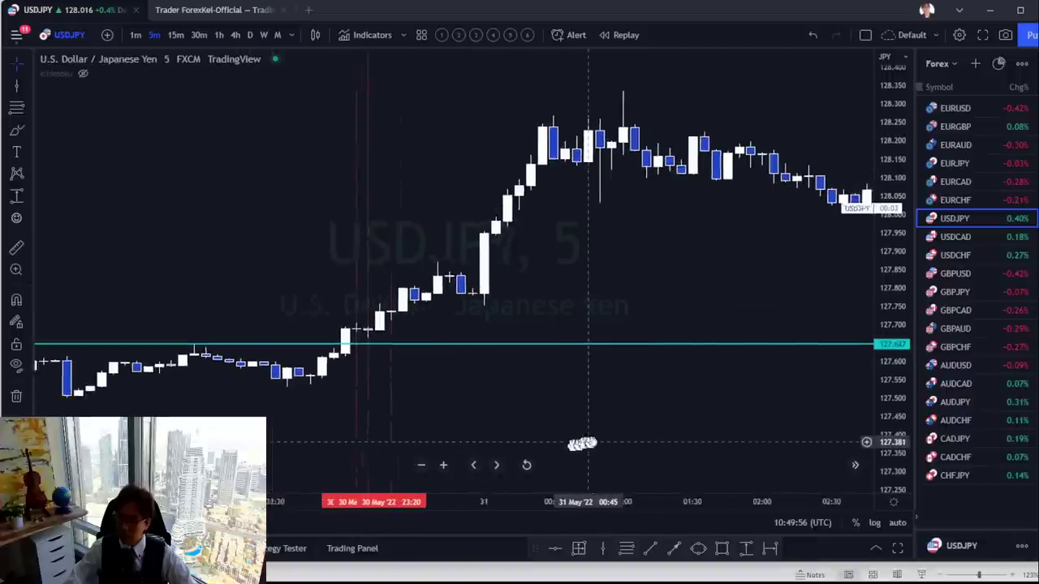
{"action": "left_click_drag", "start_coordinate": [582, 444], "coordinate": [613, 440]}
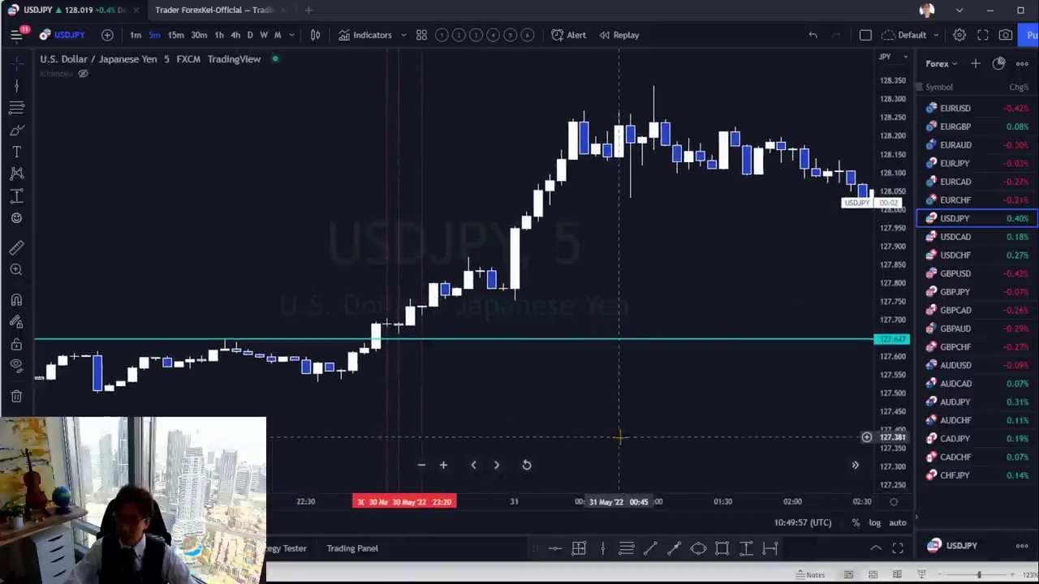
{"action": "left_click", "coordinate": [605, 552]}
{"action": "left_click", "coordinate": [485, 329]}
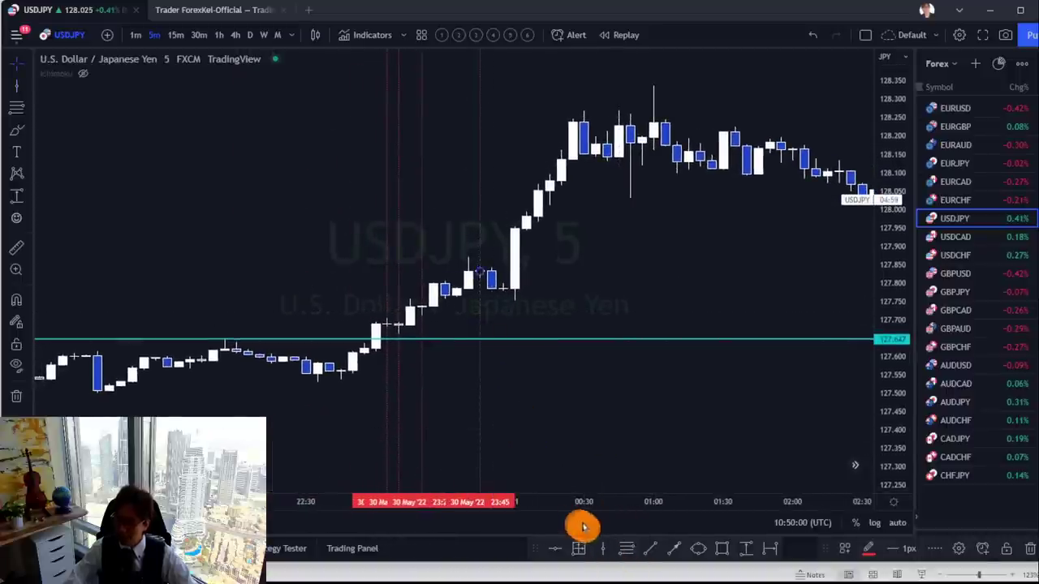
{"action": "left_click", "coordinate": [603, 549]}
{"action": "left_click", "coordinate": [503, 325]}
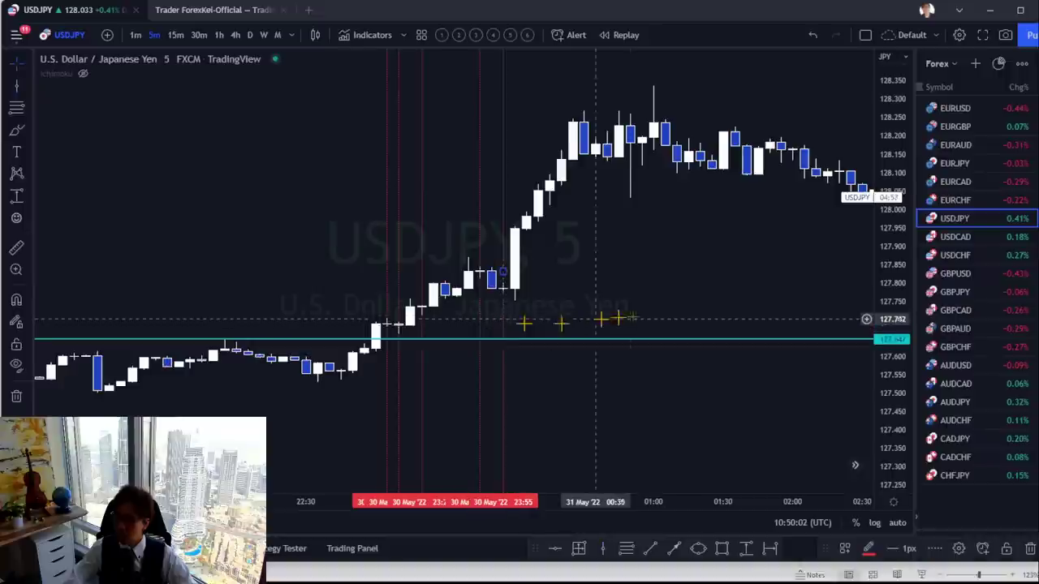
{"action": "left_click", "coordinate": [634, 315]}
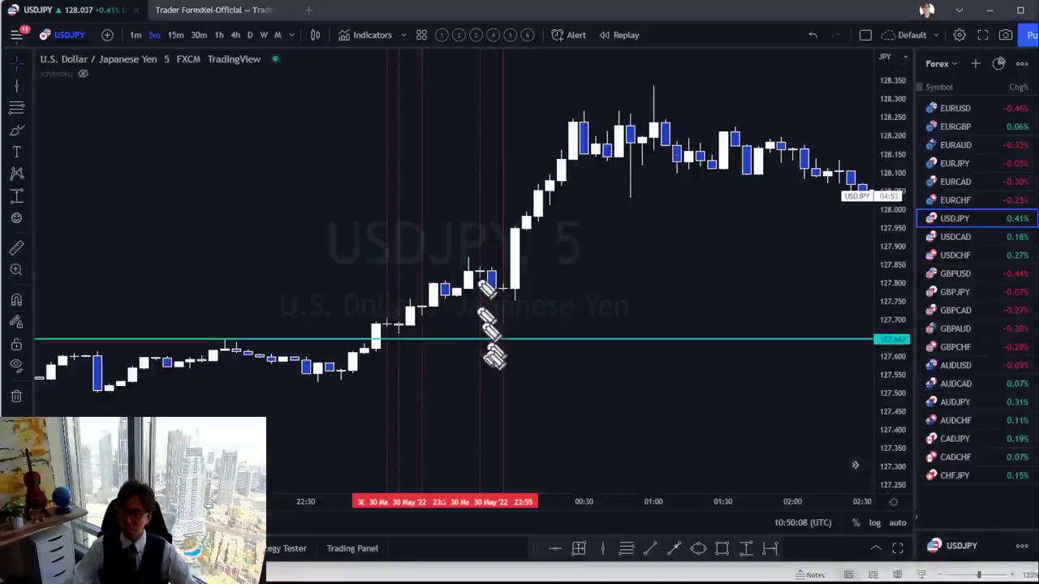
Draw a rising red arrow across the vertical lines and two more starting near the 23:45 and 23:55 lines, and clear them
{"action": "left_click_drag", "start_coordinate": [443, 423], "coordinate": [537, 358]}
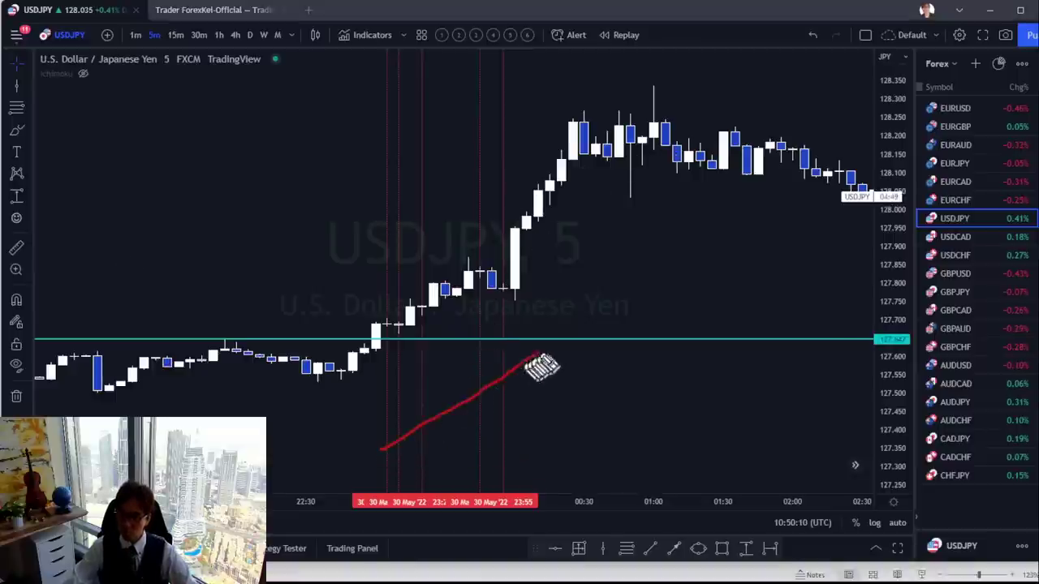
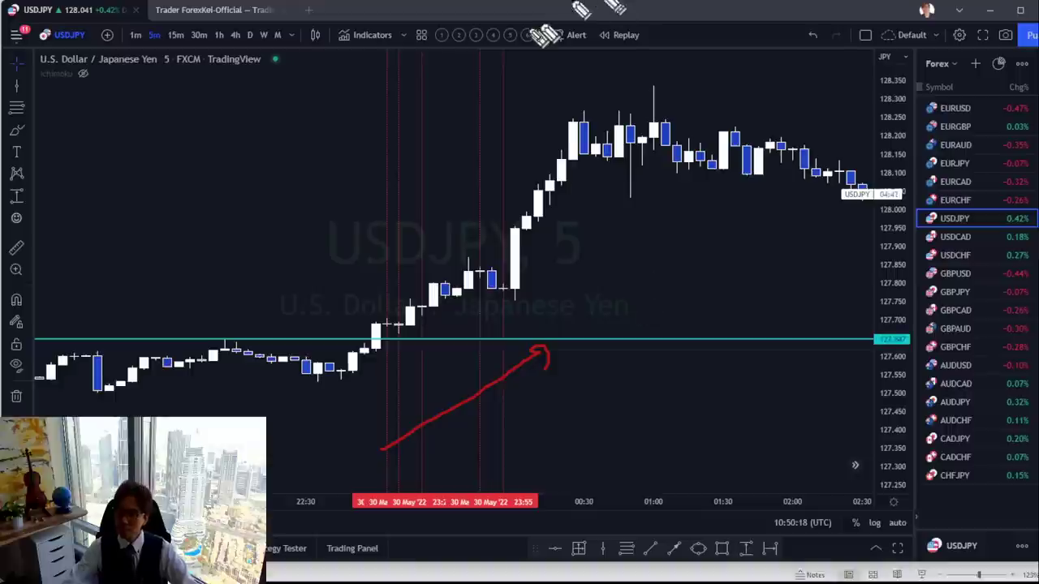
{"action": "key", "text": "ctrl+z"}
{"action": "left_click", "coordinate": [596, 228]}
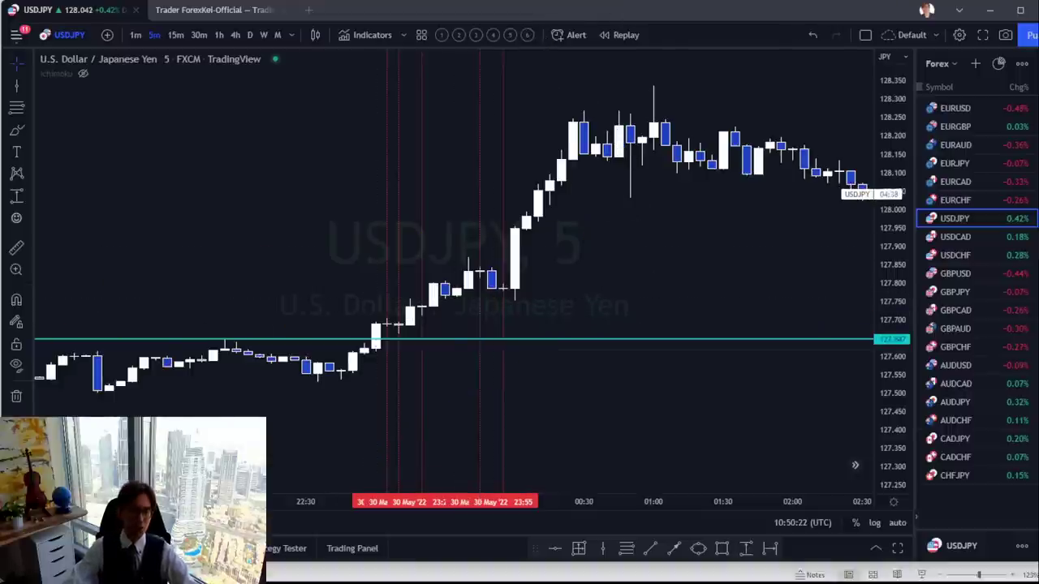
{"action": "mouse_move", "coordinate": [526, 428]}
{"action": "left_mouse_down"}
{"action": "mouse_move", "coordinate": [714, 347]}
{"action": "mouse_move", "coordinate": [755, 317]}
{"action": "mouse_move", "coordinate": [751, 336]}
{"action": "left_mouse_up"}
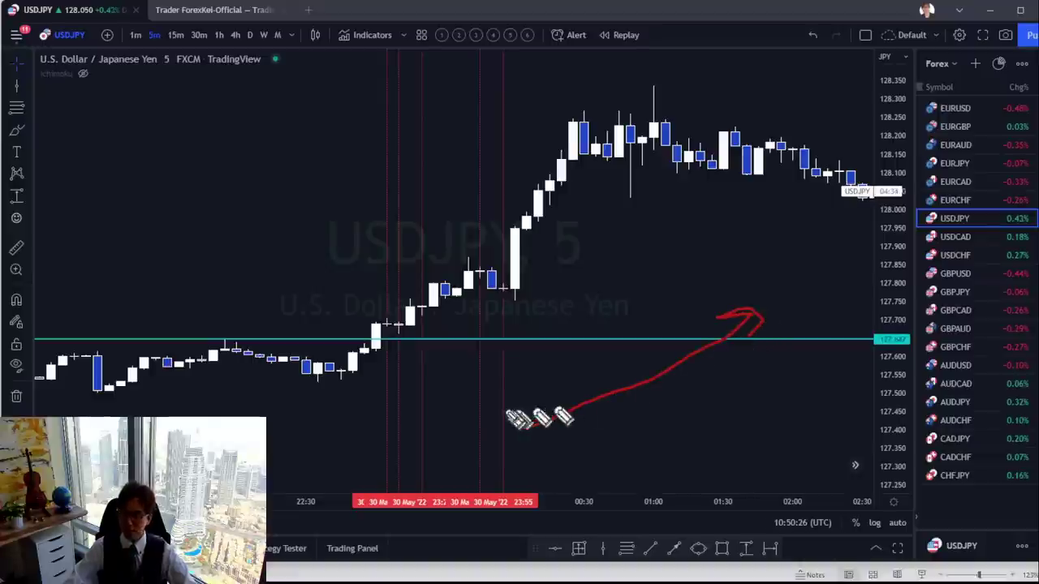
{"action": "left_click_drag", "start_coordinate": [479, 414], "coordinate": [652, 343]}
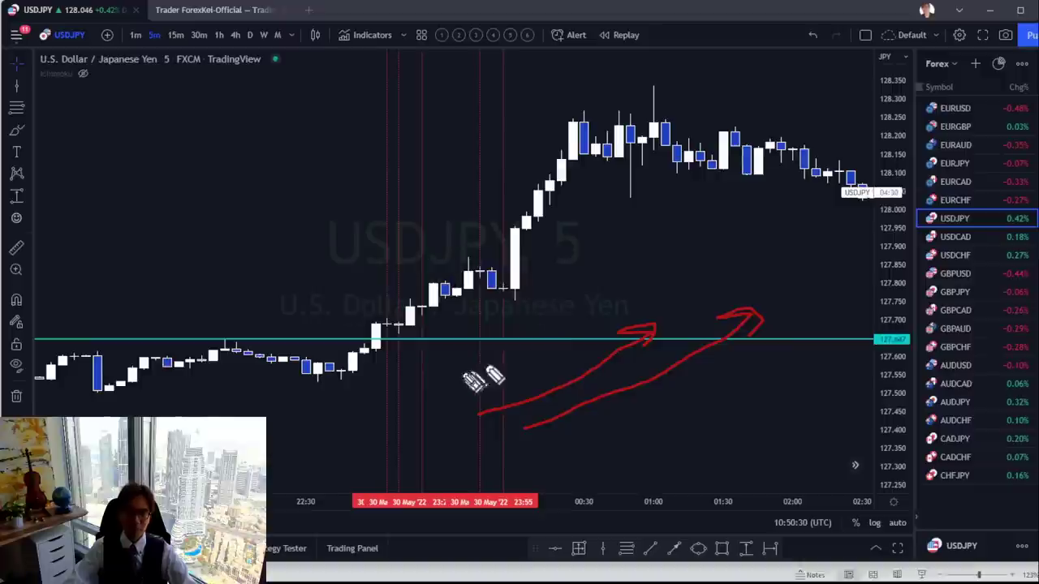
{"action": "left_click", "coordinate": [640, 296]}
Draw a red arrow pointing up from the candle at the 23:10 line and another pointing down, marked with an X
{"action": "mouse_move", "coordinate": [696, 500]}
{"action": "left_mouse_down"}
{"action": "mouse_move", "coordinate": [633, 502]}
{"action": "mouse_move", "coordinate": [495, 457]}
{"action": "mouse_move", "coordinate": [631, 433]}
{"action": "mouse_move", "coordinate": [707, 441]}
{"action": "left_mouse_up"}
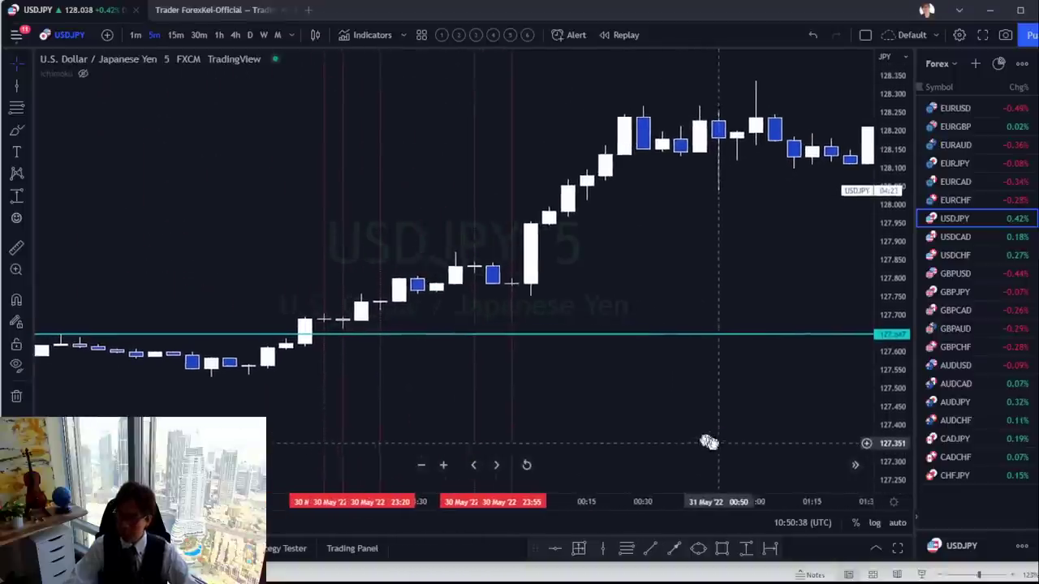
{"action": "left_click_drag", "start_coordinate": [902, 462], "coordinate": [893, 300]}
{"action": "left_click_drag", "start_coordinate": [711, 301], "coordinate": [776, 278]}
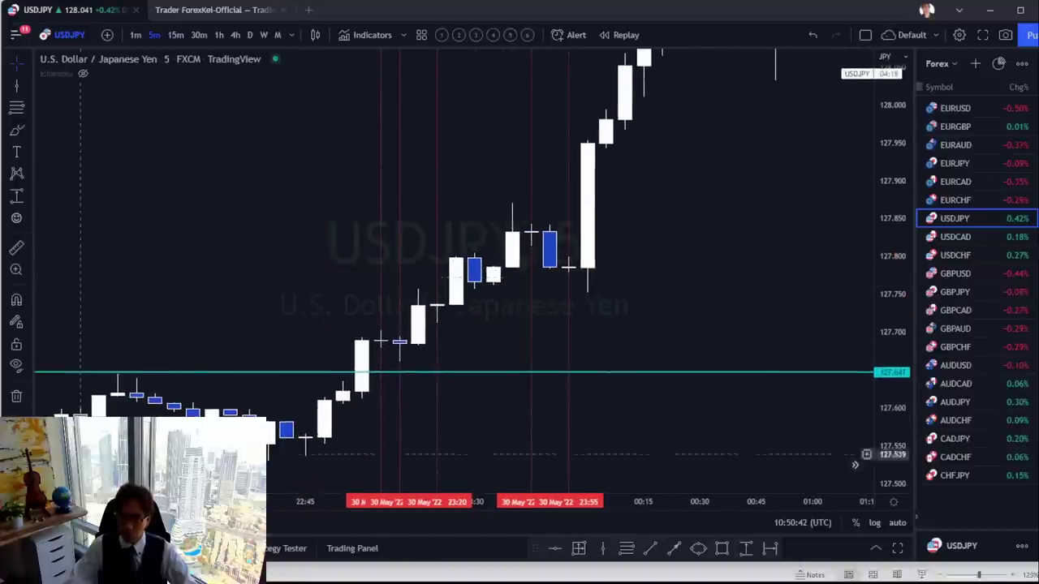
{"action": "left_click_drag", "start_coordinate": [369, 506], "coordinate": [390, 505]}
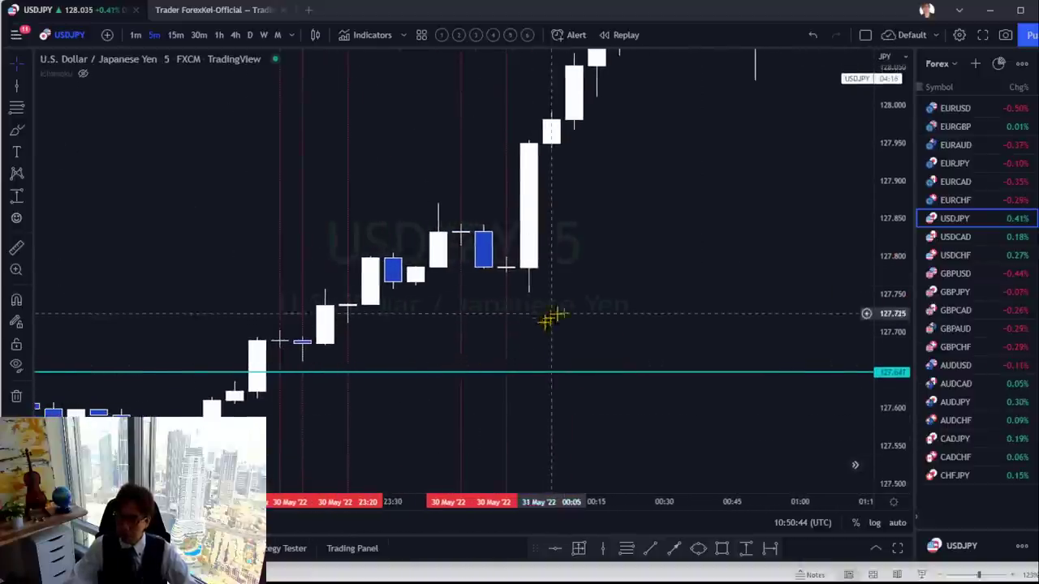
{"action": "left_click_drag", "start_coordinate": [545, 319], "coordinate": [552, 304]}
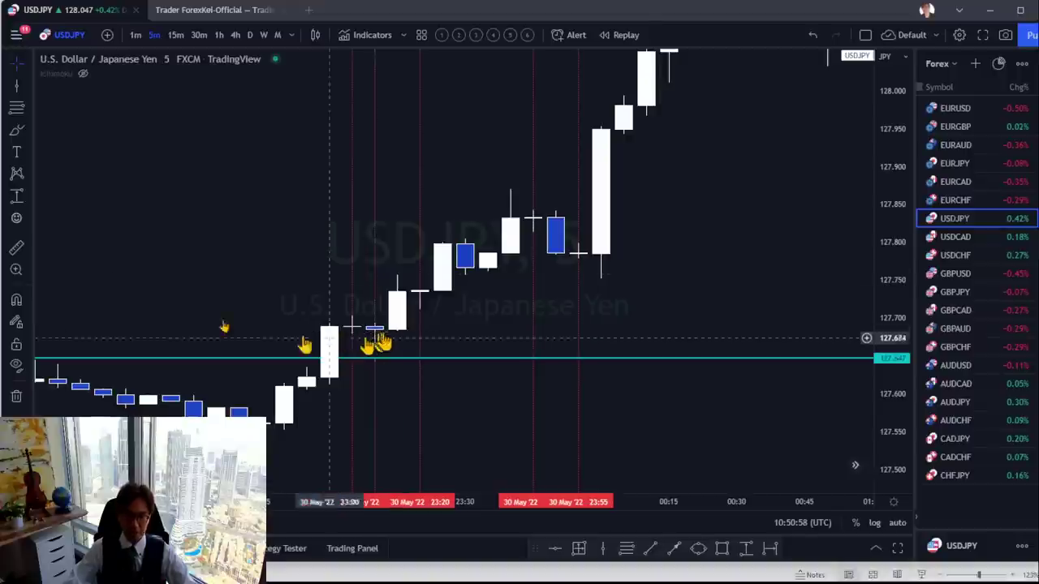
{"action": "mouse_move", "coordinate": [391, 329]}
{"action": "left_mouse_down"}
{"action": "mouse_move", "coordinate": [406, 303]}
{"action": "mouse_move", "coordinate": [419, 313]}
{"action": "left_mouse_up"}
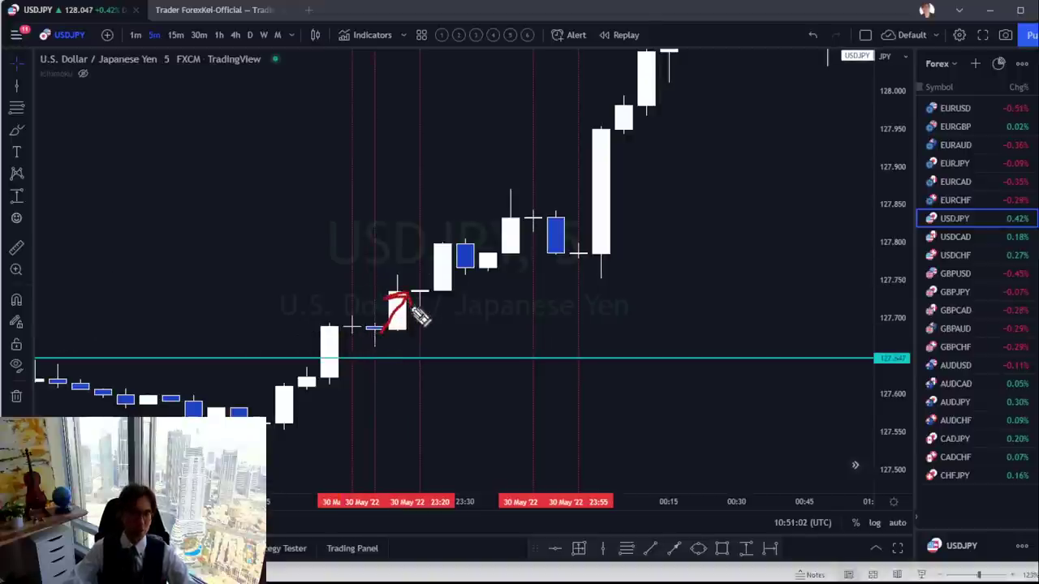
{"action": "left_click_drag", "start_coordinate": [385, 339], "coordinate": [443, 399]}
{"action": "left_click_drag", "start_coordinate": [442, 378], "coordinate": [425, 397]}
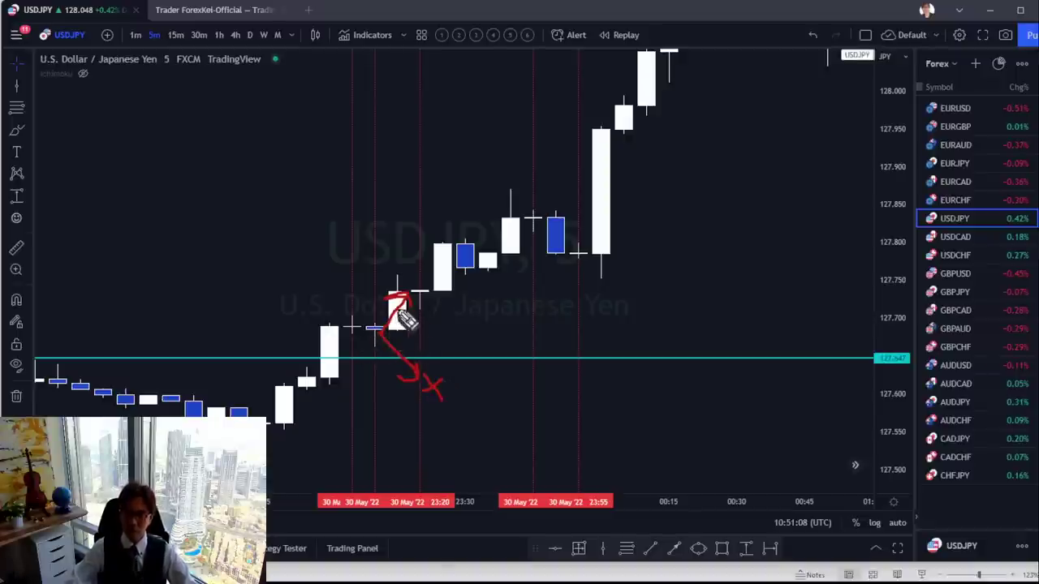
{"action": "left_click", "coordinate": [406, 312]}
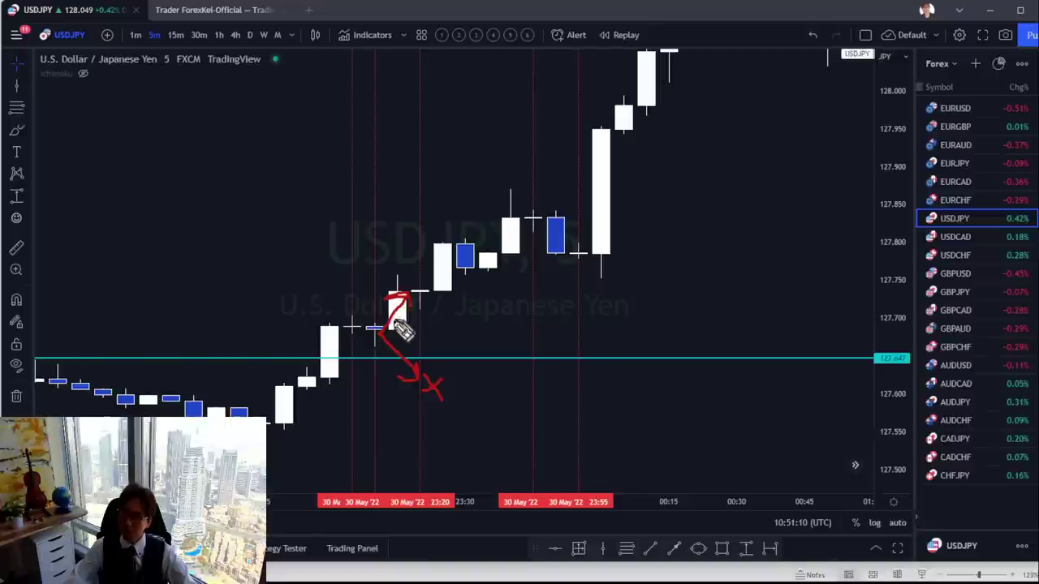
Clear the red arrows, draw check marks below the 23:10, 23:20 and 23:55 candles and an X below the 23:45 candle, and clear them
{"action": "left_click", "coordinate": [402, 343]}
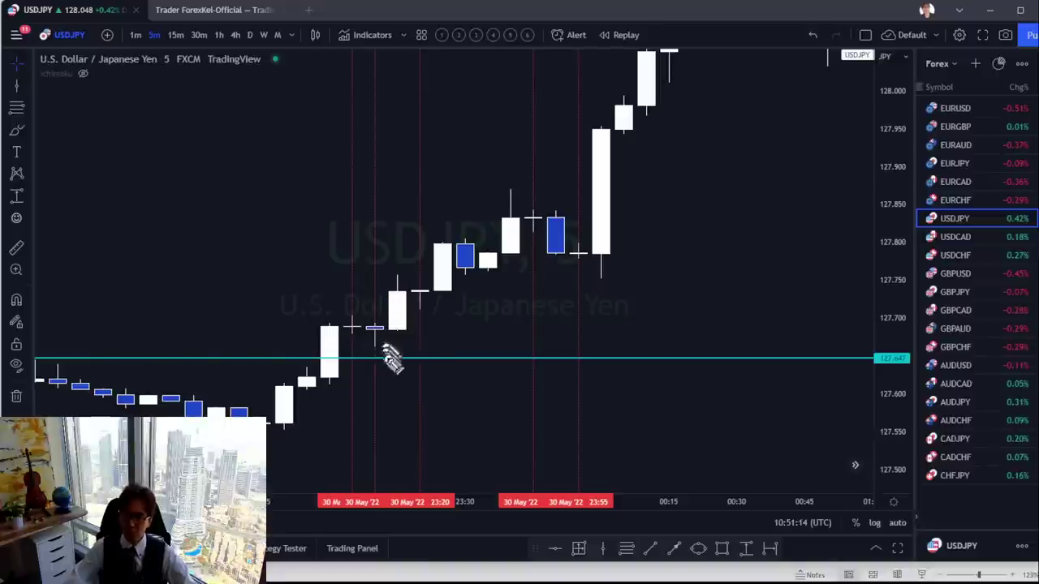
{"action": "left_click_drag", "start_coordinate": [361, 357], "coordinate": [394, 363]}
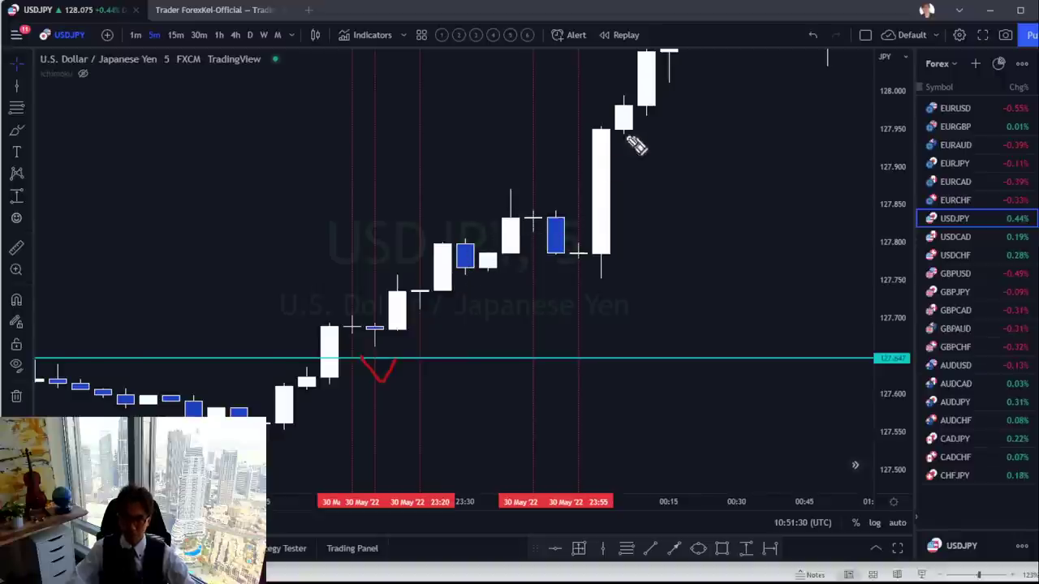
{"action": "left_click_drag", "start_coordinate": [417, 319], "coordinate": [438, 315]}
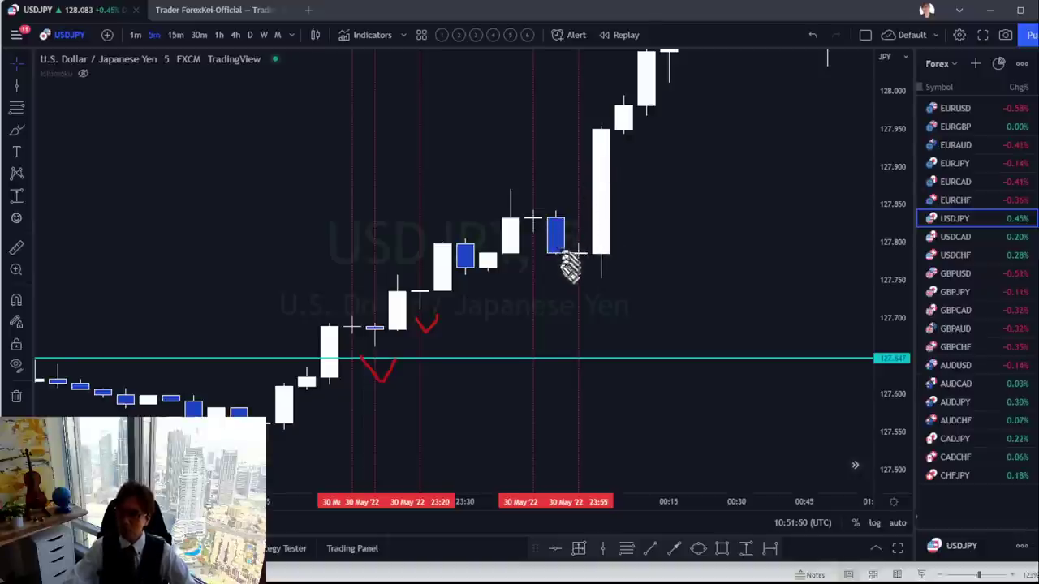
{"action": "left_click_drag", "start_coordinate": [550, 255], "coordinate": [526, 276]}
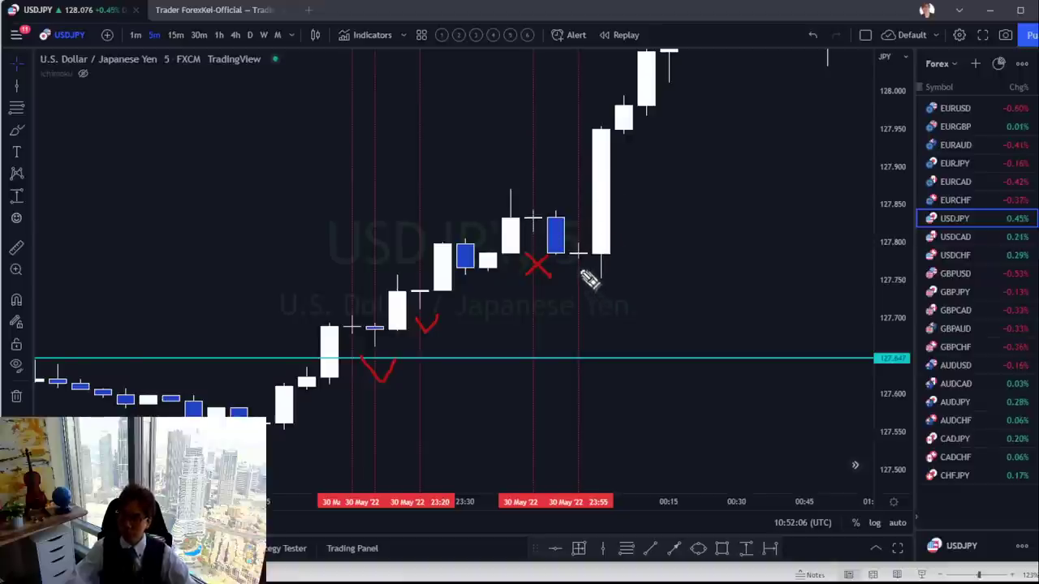
{"action": "left_click_drag", "start_coordinate": [580, 266], "coordinate": [597, 266]}
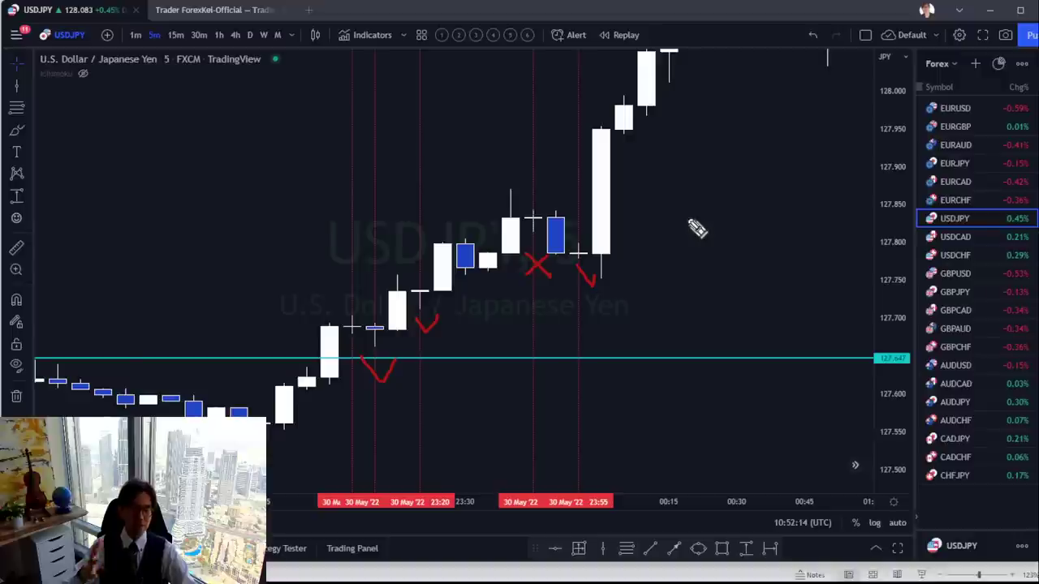
{"action": "key", "text": "e"}
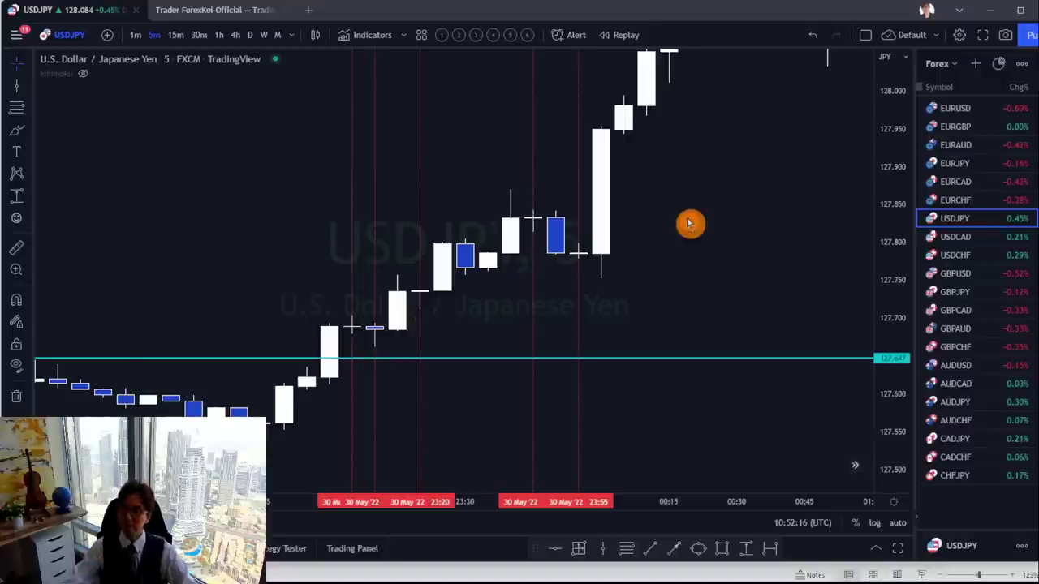
Remove all the vertical lines around the breakout from the USDJPY 5m chart
{"action": "left_click_drag", "start_coordinate": [883, 122], "coordinate": [862, 382]}
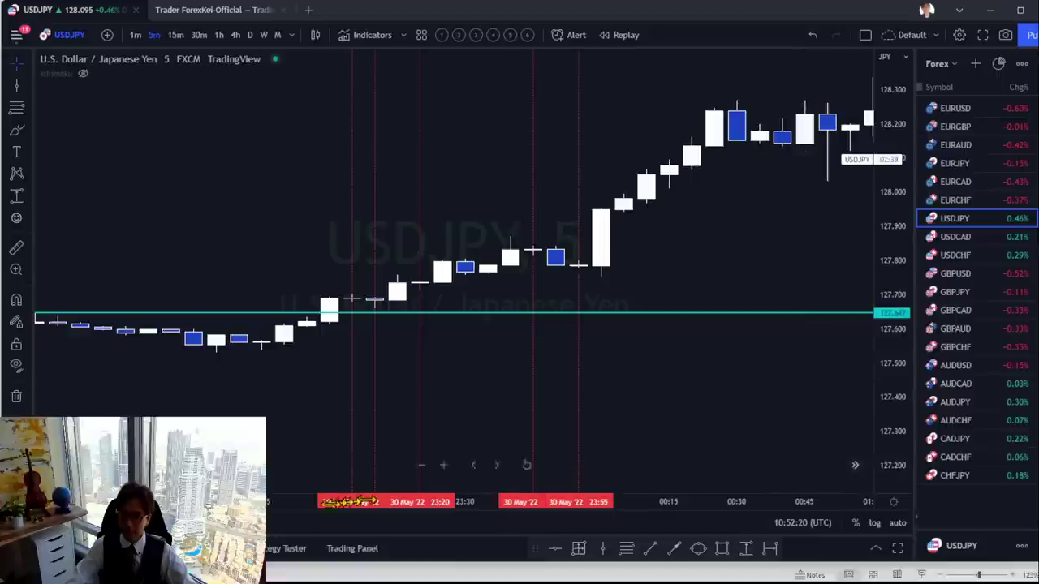
{"action": "left_click_drag", "start_coordinate": [276, 501], "coordinate": [538, 524]}
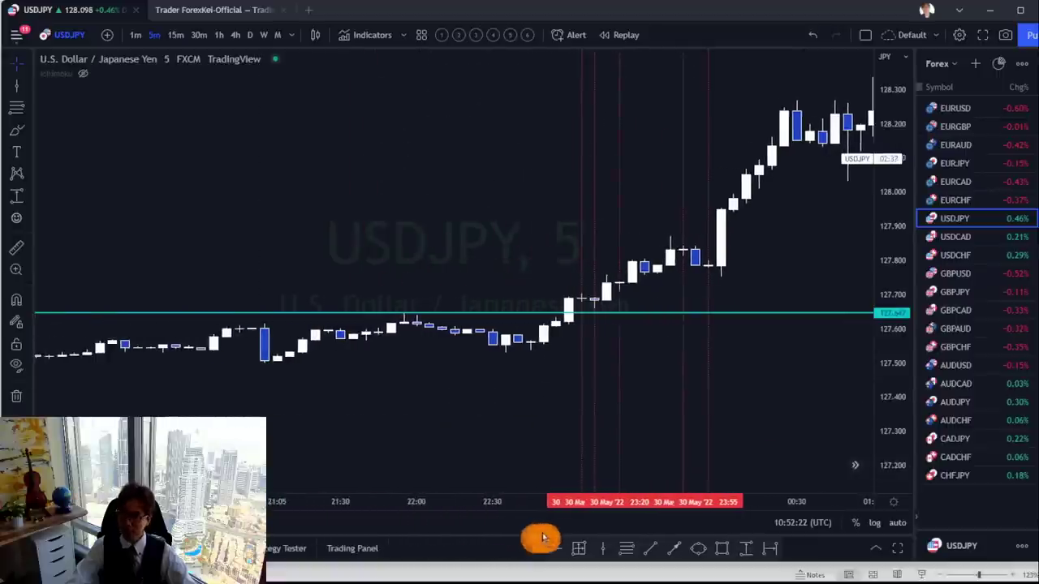
{"action": "left_click_drag", "start_coordinate": [759, 395], "coordinate": [655, 401]}
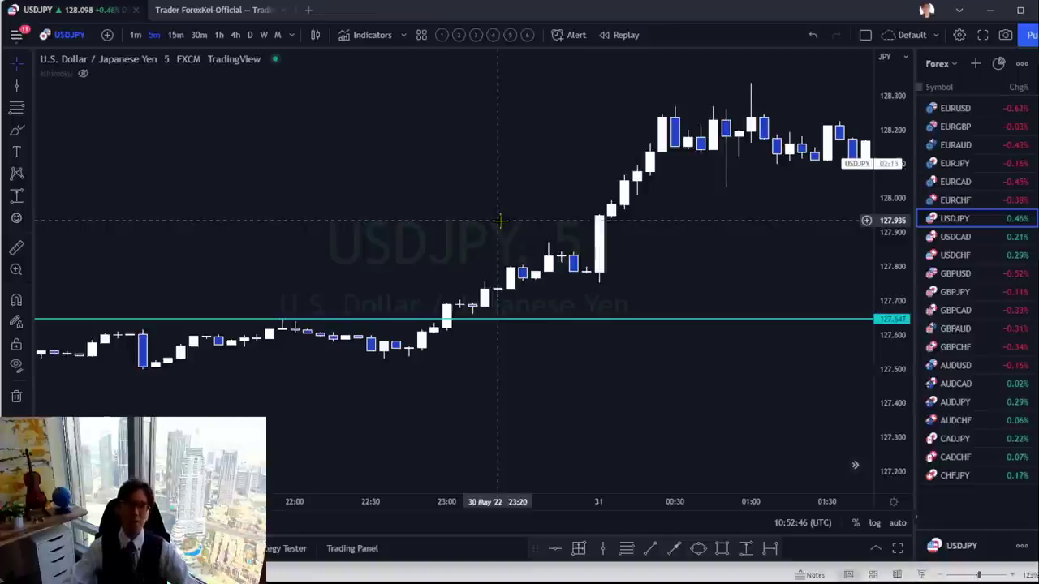
{"action": "scroll", "coordinate": [703, 232], "scroll_direction": "right", "scroll_amount": 5}
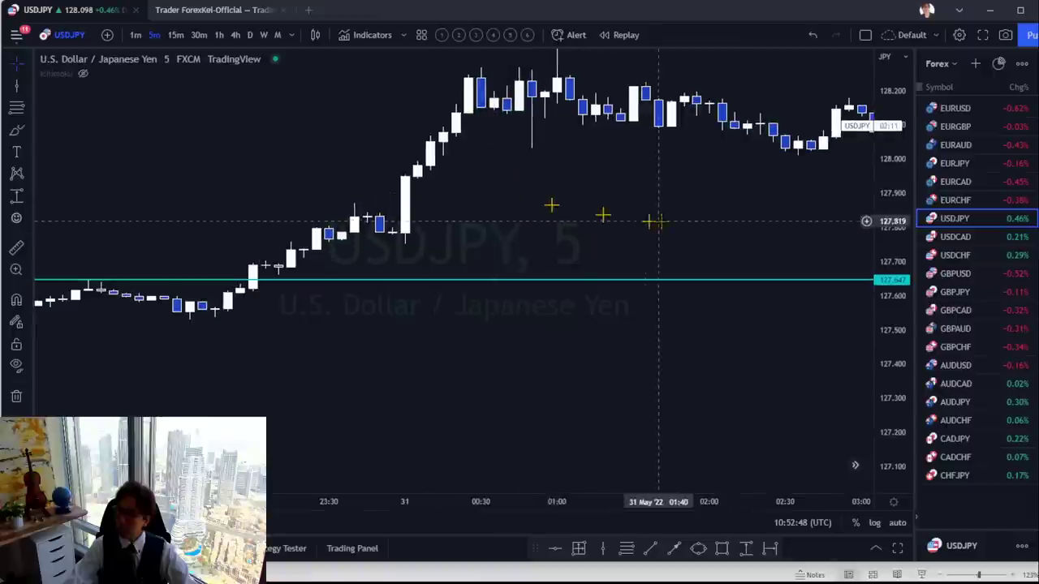
Switch USDJPY to the daily chart and inspect the latest candles against the horizontal levels and the Ichimoku cloud
{"action": "left_click", "coordinate": [251, 35]}
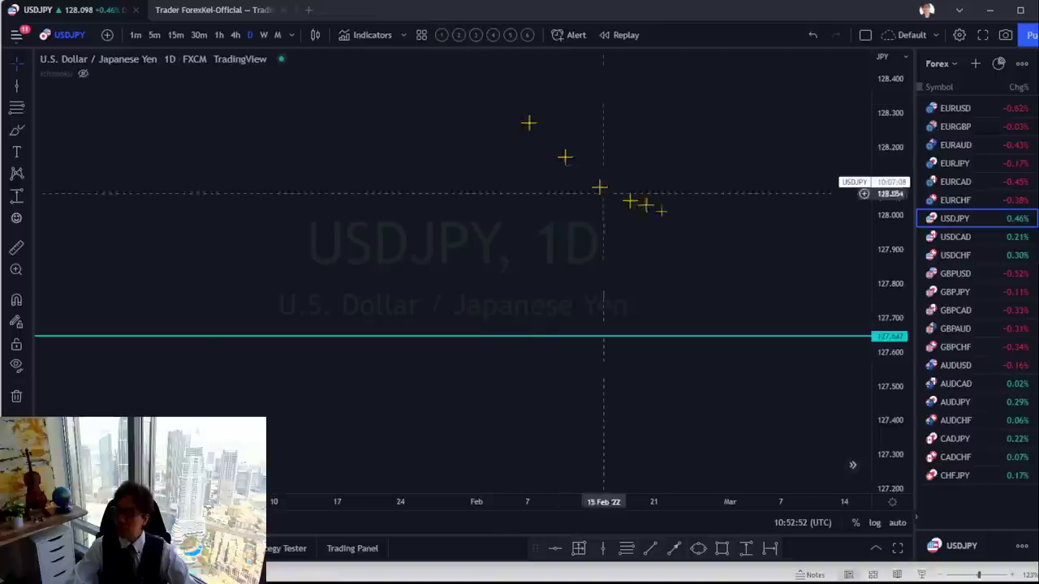
{"action": "scroll", "coordinate": [799, 276], "scroll_direction": "up", "scroll_amount": 3}
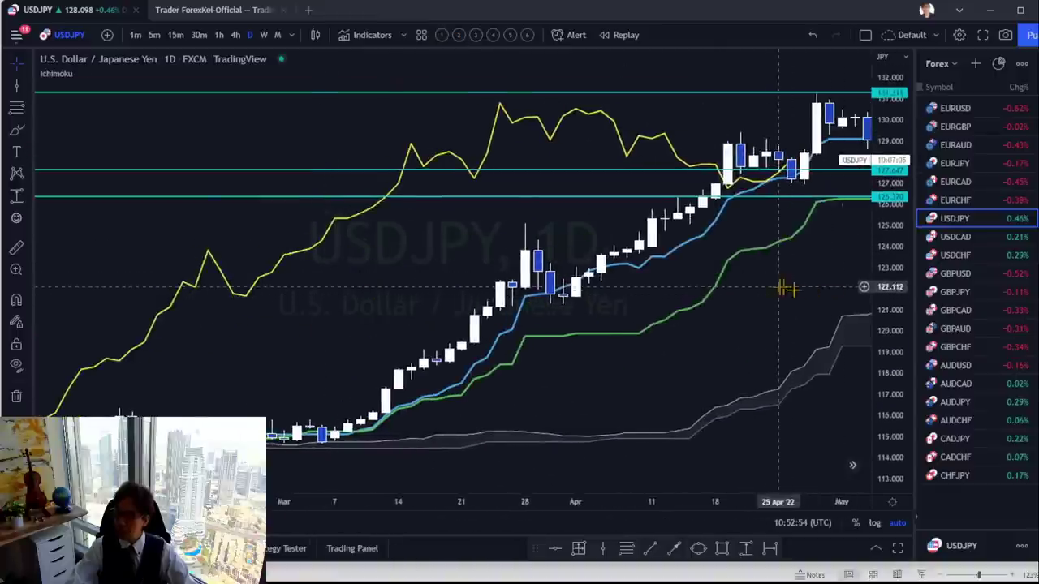
{"action": "left_click_drag", "start_coordinate": [796, 289], "coordinate": [336, 336]}
{"action": "scroll", "coordinate": [696, 330], "scroll_direction": "up", "scroll_amount": 2}
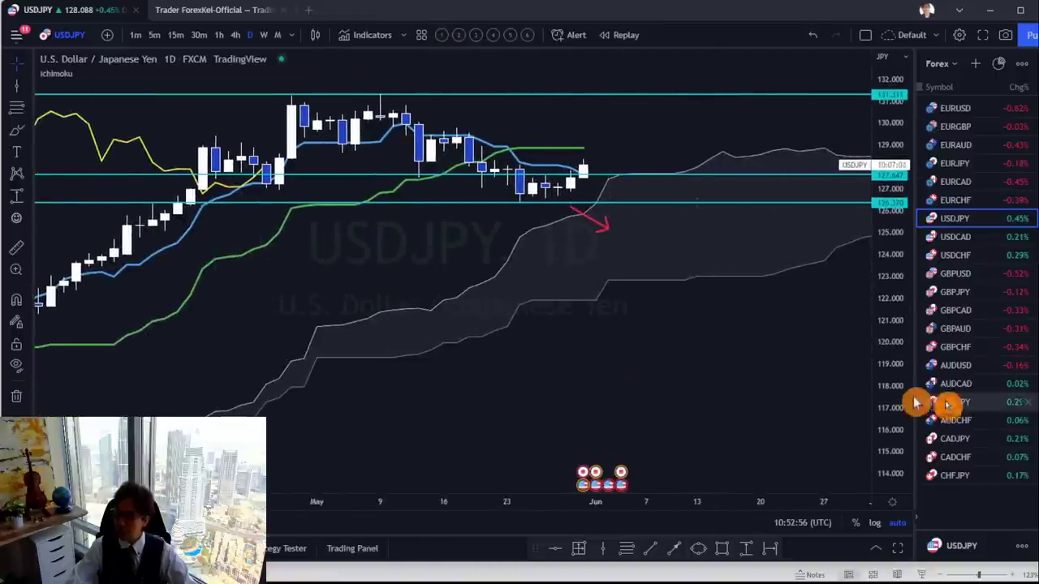
{"action": "left_click_drag", "start_coordinate": [845, 268], "coordinate": [674, 201]}
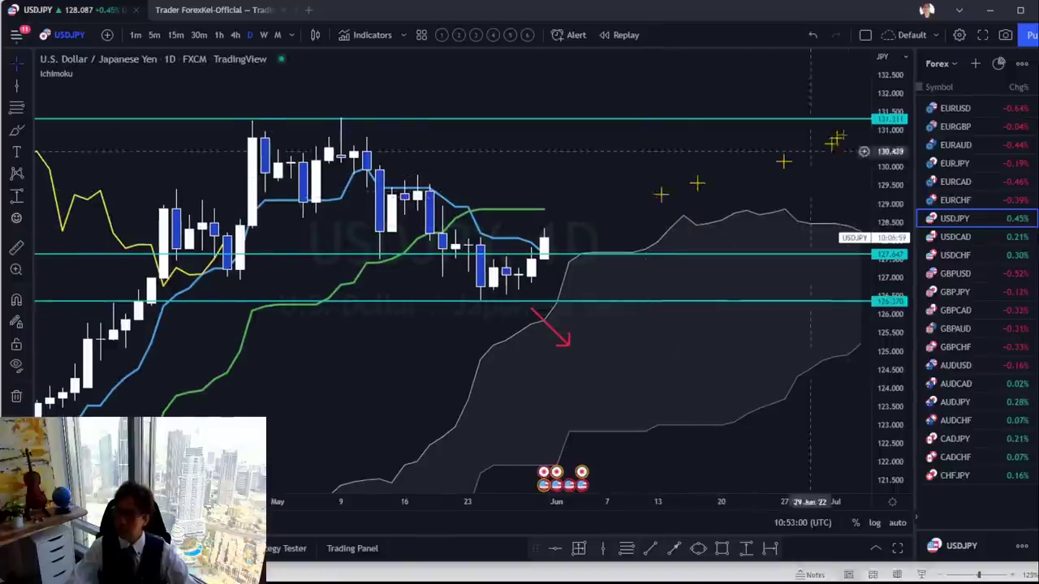
Review the daily charts of the EUR pairs from EURUSD through EURCHF
{"action": "left_click", "coordinate": [945, 111]}
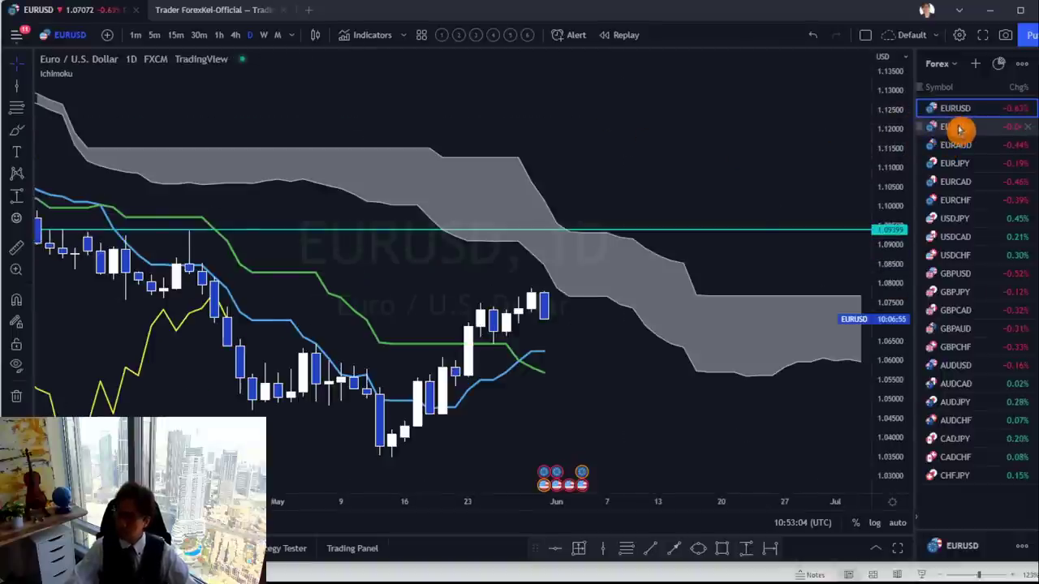
{"action": "left_click", "coordinate": [958, 128]}
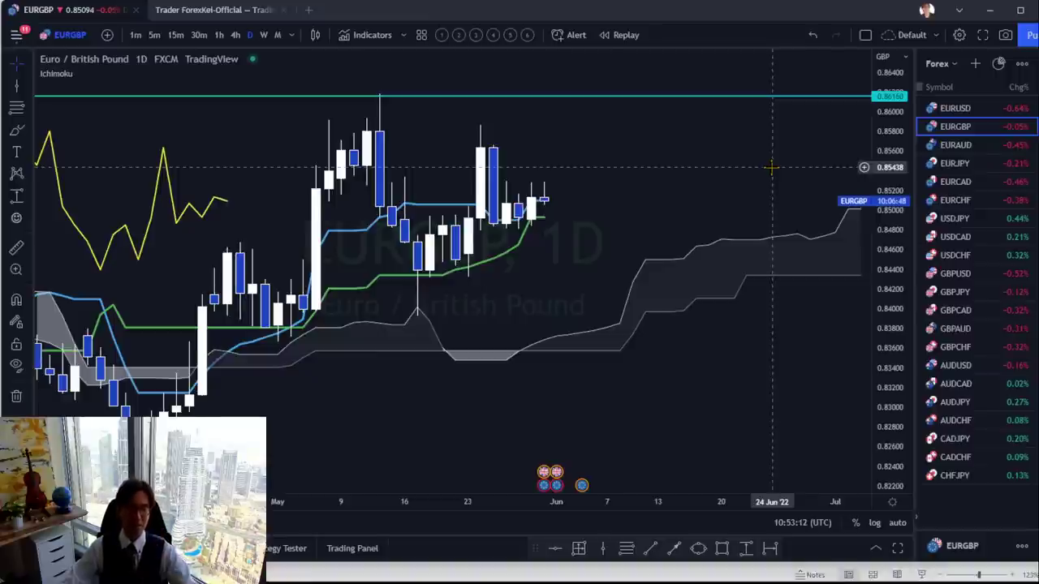
{"action": "key", "text": "Down"}
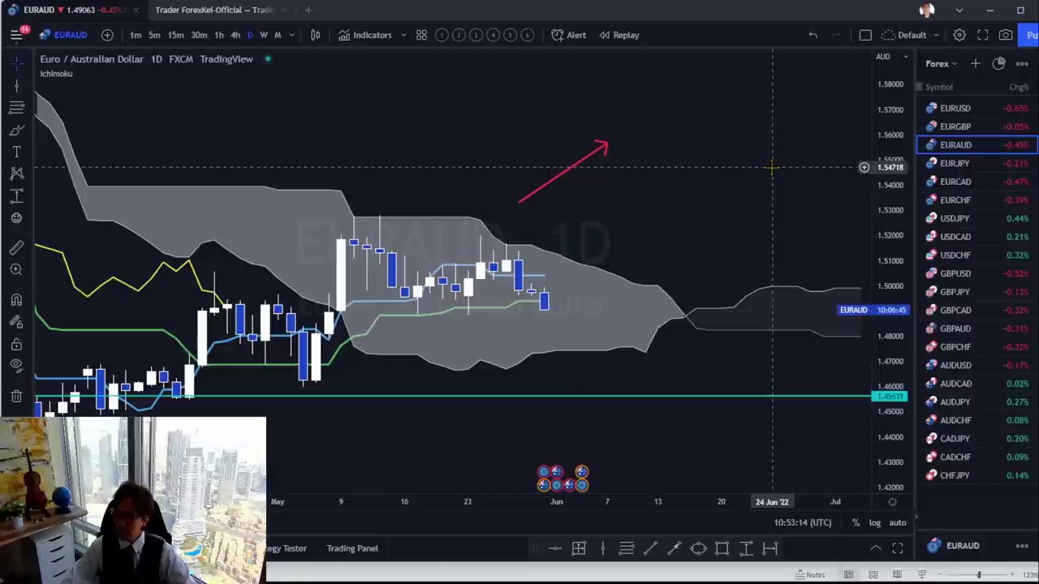
{"action": "key", "text": "Down"}
{"action": "key", "text": "Down"}
{"action": "key", "text": "Down"}
Review the daily charts of the watchlist pairs from USDJPY through GBPCAD, examining the recent GBPCAD candles
{"action": "key", "text": "Down"}
{"action": "key", "text": "Down"}
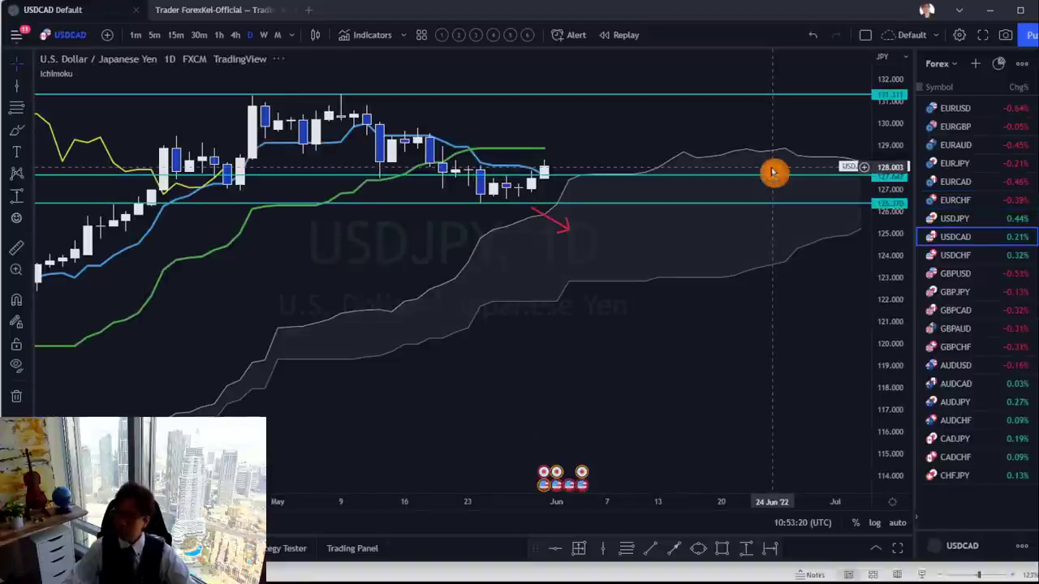
{"action": "key", "text": "Down"}
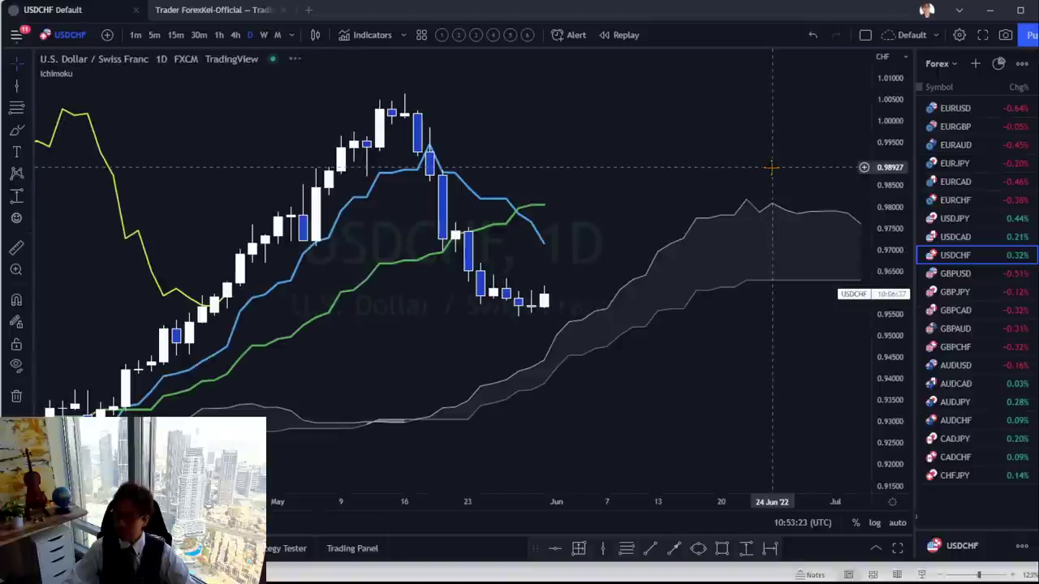
{"action": "key", "text": "Down"}
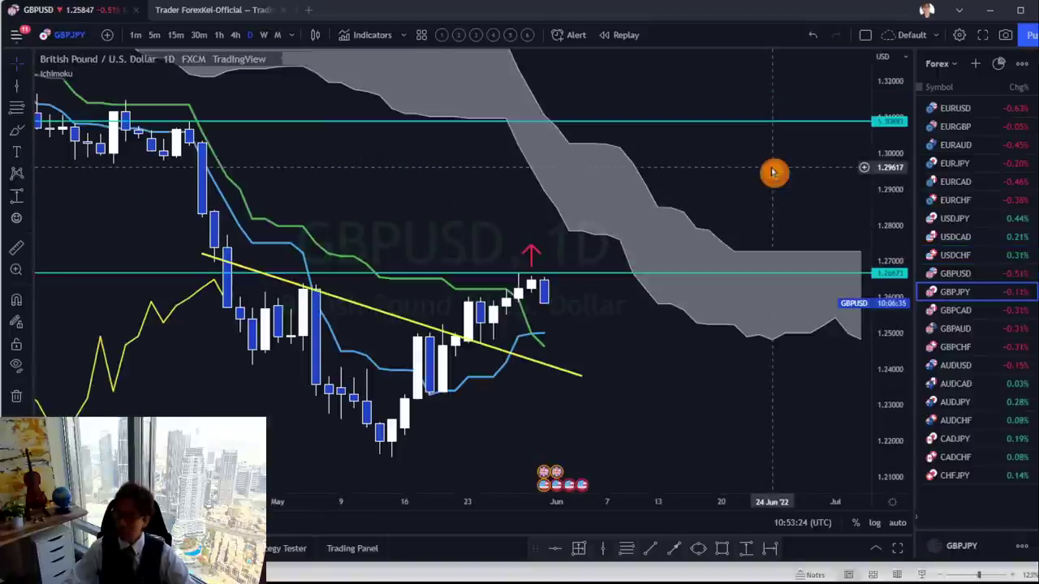
{"action": "key", "text": "Down"}
{"action": "key", "text": "Down"}
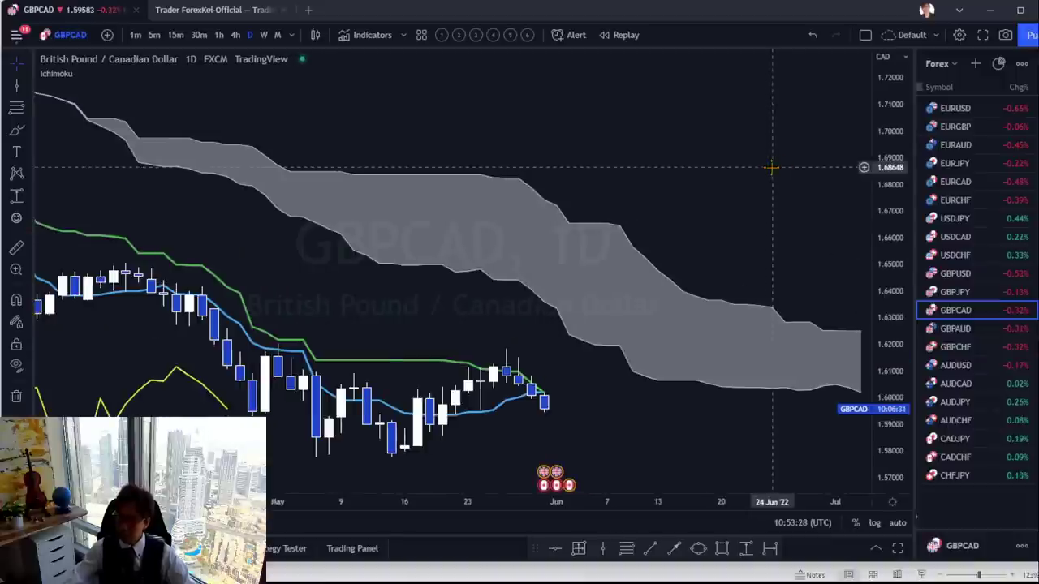
{"action": "left_click_drag", "start_coordinate": [753, 264], "coordinate": [766, 238]}
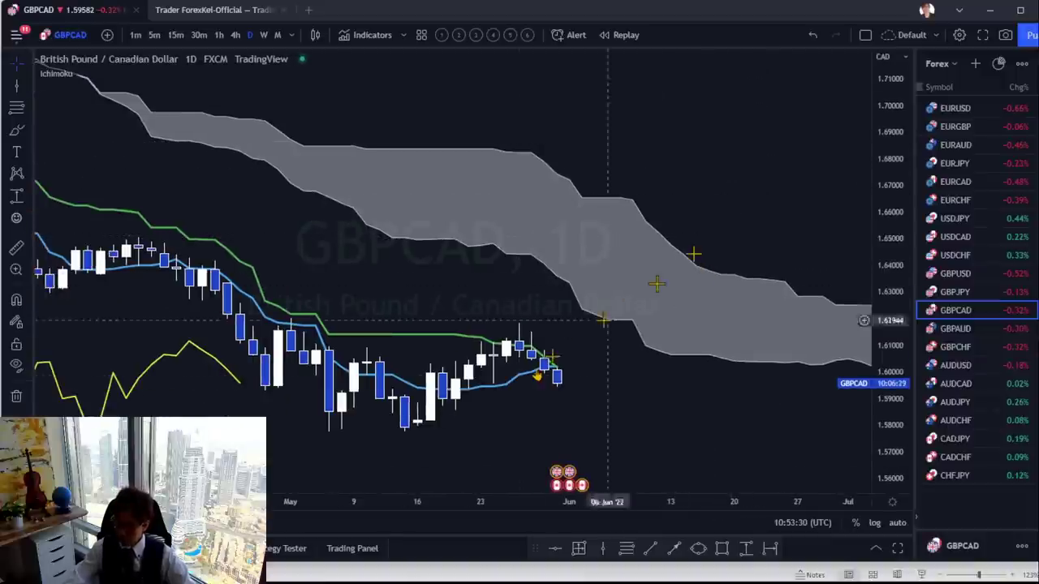
{"action": "left_click_drag", "start_coordinate": [754, 186], "coordinate": [745, 181]}
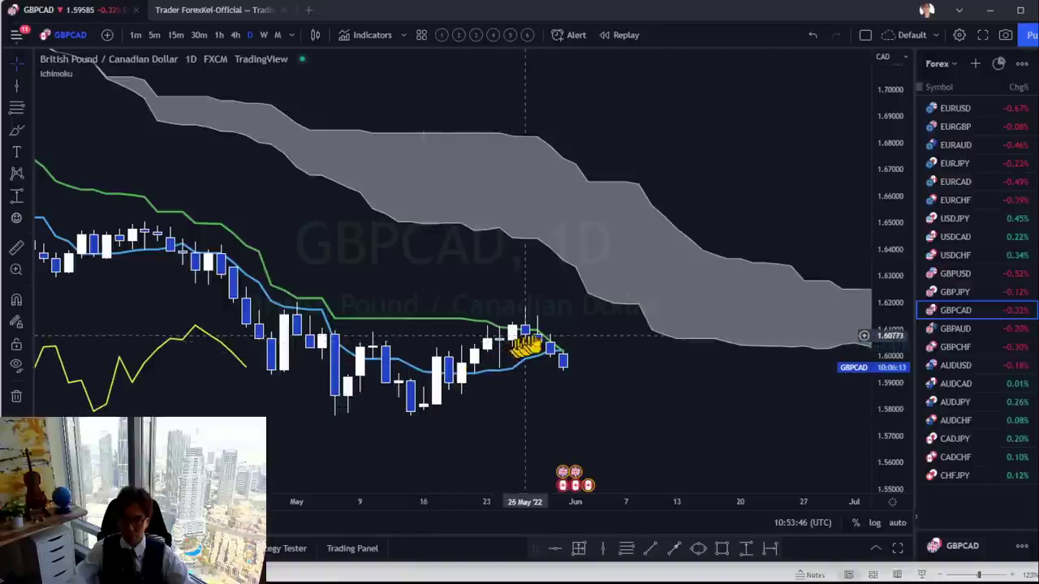
{"action": "left_click_drag", "start_coordinate": [715, 174], "coordinate": [678, 181]}
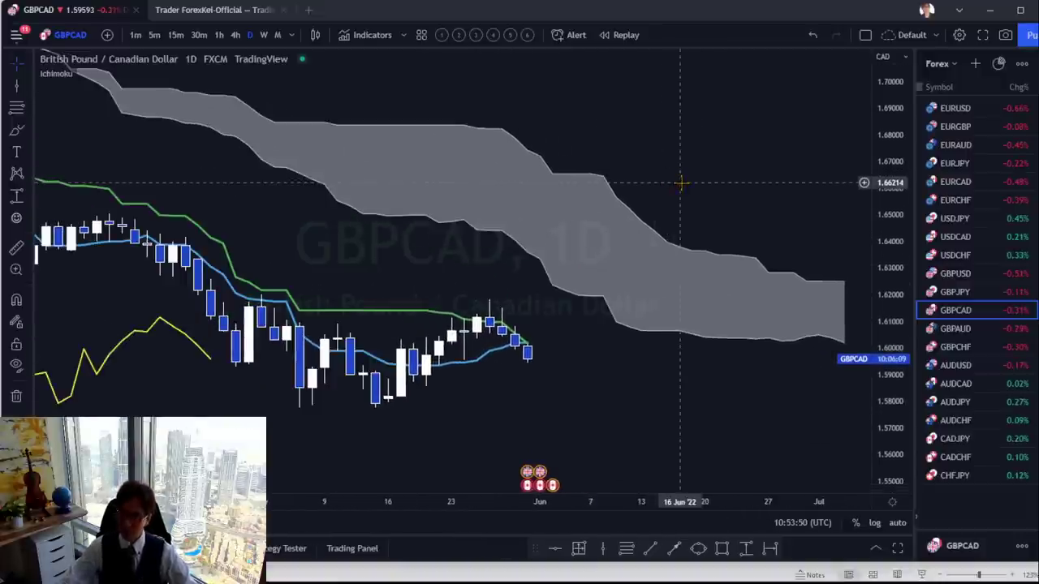
On the GBPAUD daily chart, draw red loops and falling arrows over the May candles between the horizontal levels, and clear them
{"action": "key", "text": "Down"}
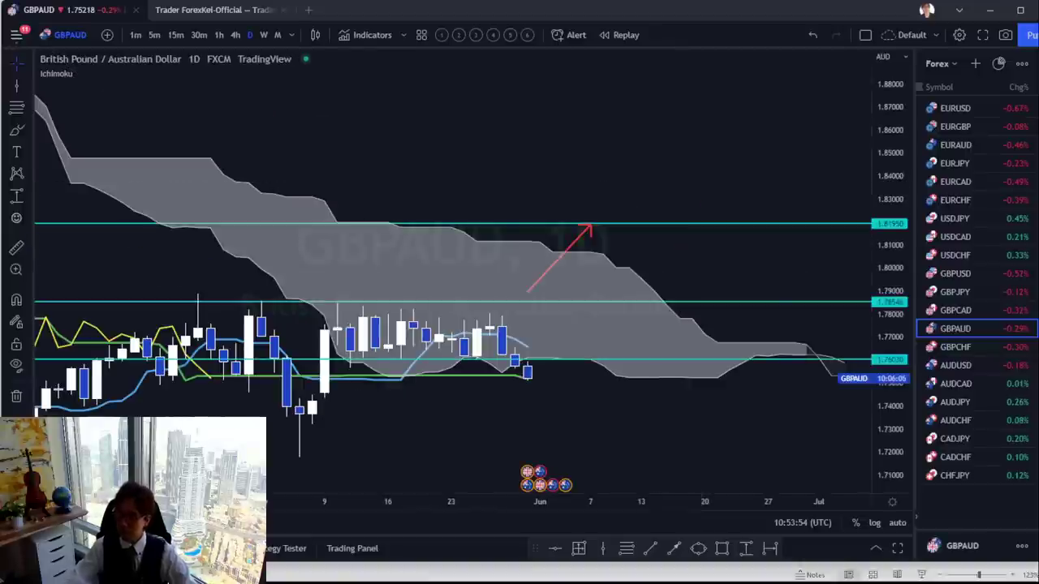
{"action": "left_click_drag", "start_coordinate": [897, 259], "coordinate": [728, 69]}
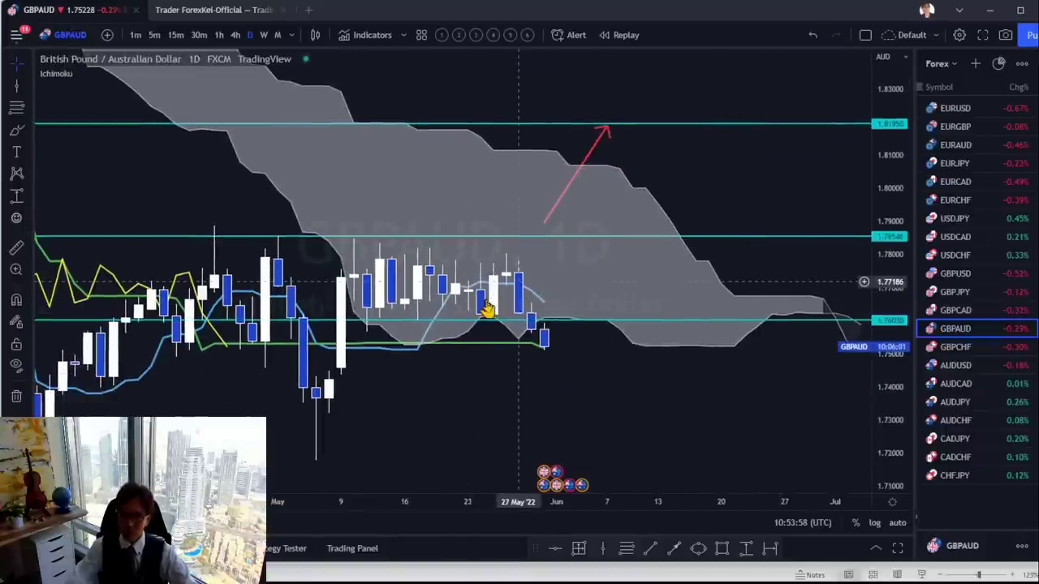
{"action": "mouse_move", "coordinate": [349, 294]}
{"action": "left_mouse_down"}
{"action": "mouse_move", "coordinate": [346, 260]}
{"action": "mouse_move", "coordinate": [372, 307]}
{"action": "left_mouse_up"}
{"action": "mouse_move", "coordinate": [452, 284]}
{"action": "left_mouse_down"}
{"action": "mouse_move", "coordinate": [469, 307]}
{"action": "mouse_move", "coordinate": [506, 278]}
{"action": "left_mouse_up"}
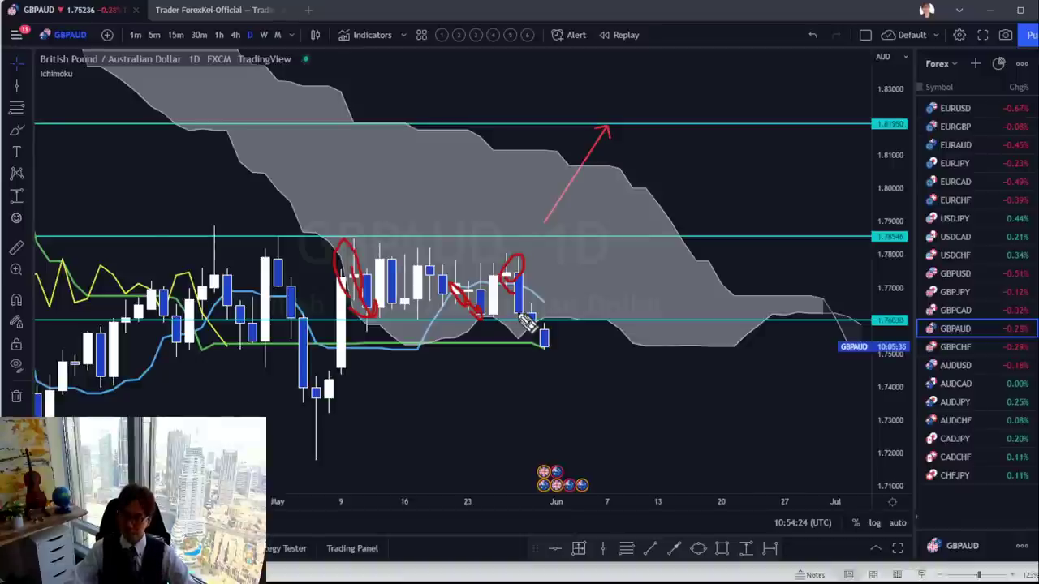
{"action": "mouse_move", "coordinate": [526, 300]}
{"action": "left_mouse_down"}
{"action": "mouse_move", "coordinate": [487, 293]}
{"action": "mouse_move", "coordinate": [519, 289]}
{"action": "left_mouse_up"}
{"action": "left_click_drag", "start_coordinate": [467, 499], "coordinate": [545, 399]}
Review the daily charts of the remaining watchlist pairs from GBPCHF through CHFJPY
{"action": "key", "text": "Down"}
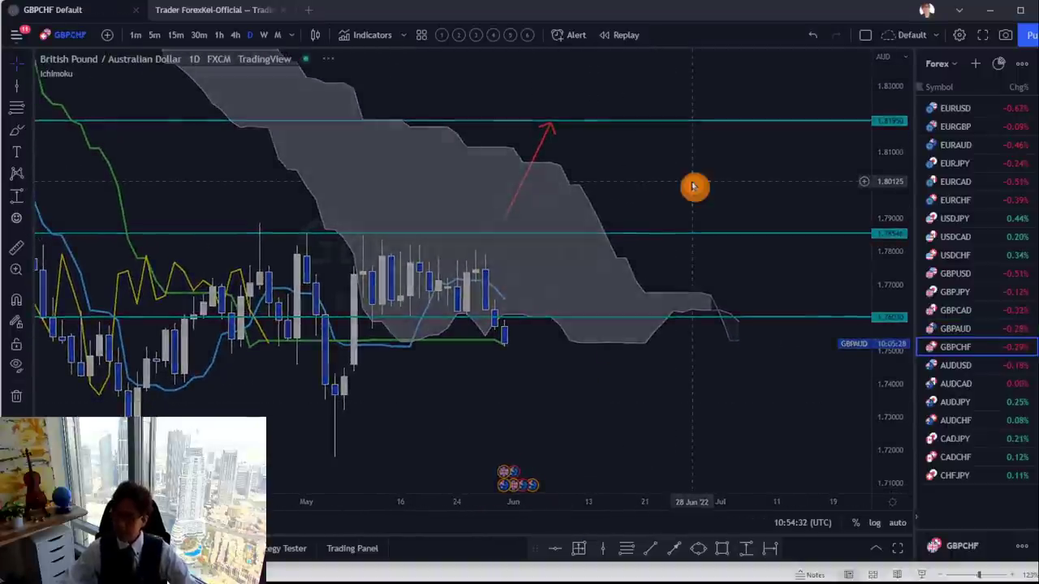
{"action": "key", "text": "Down"}
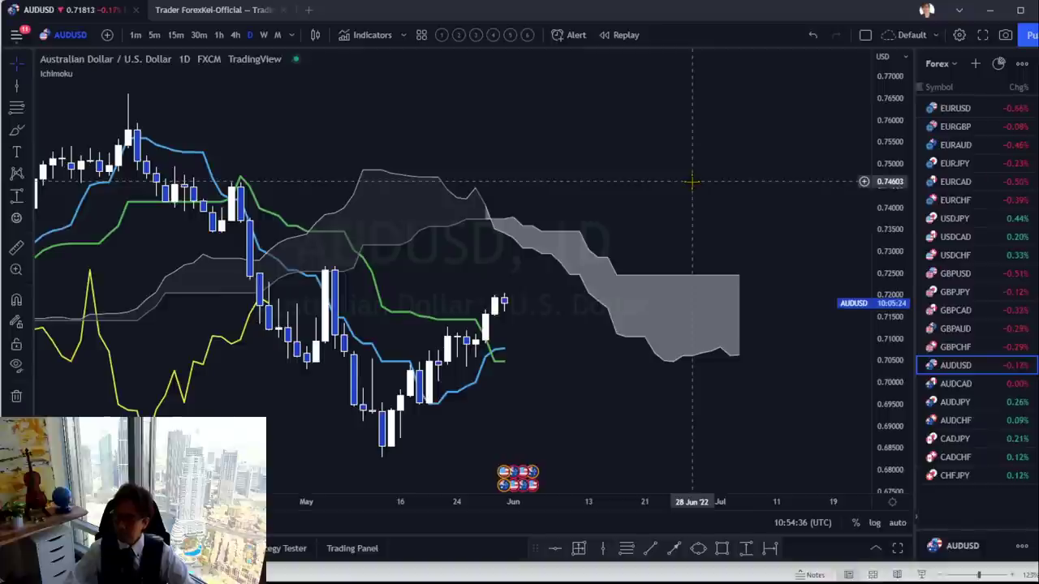
{"action": "key", "text": "Down"}
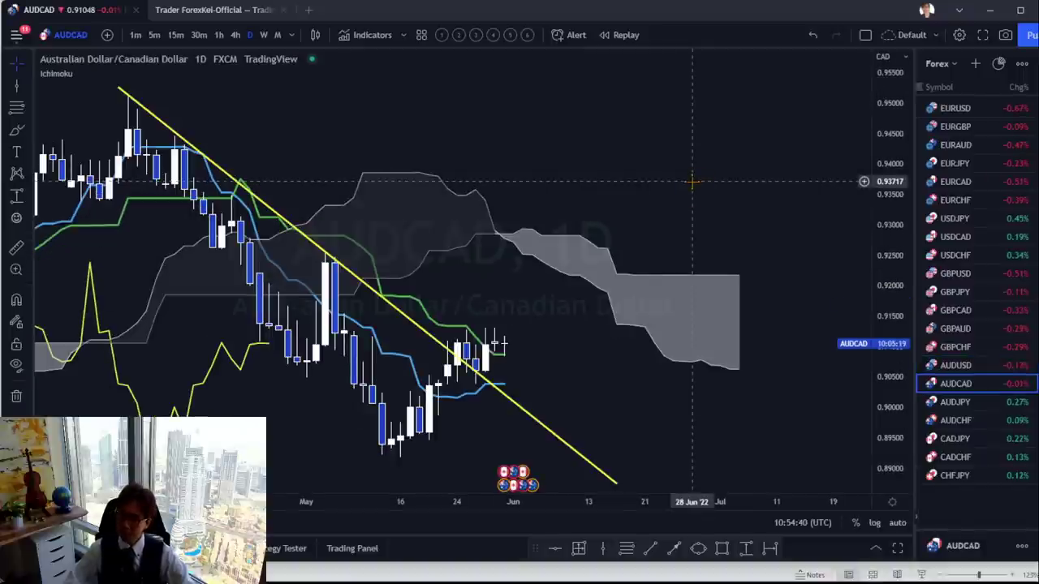
{"action": "key", "text": "Down"}
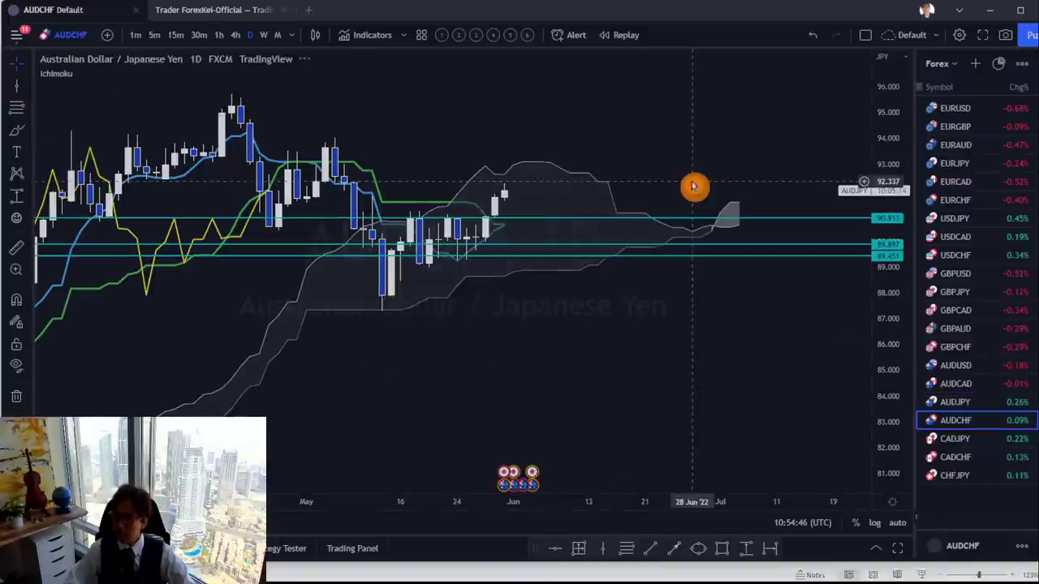
{"action": "key", "text": "Down"}
{"action": "key", "text": "Down"}
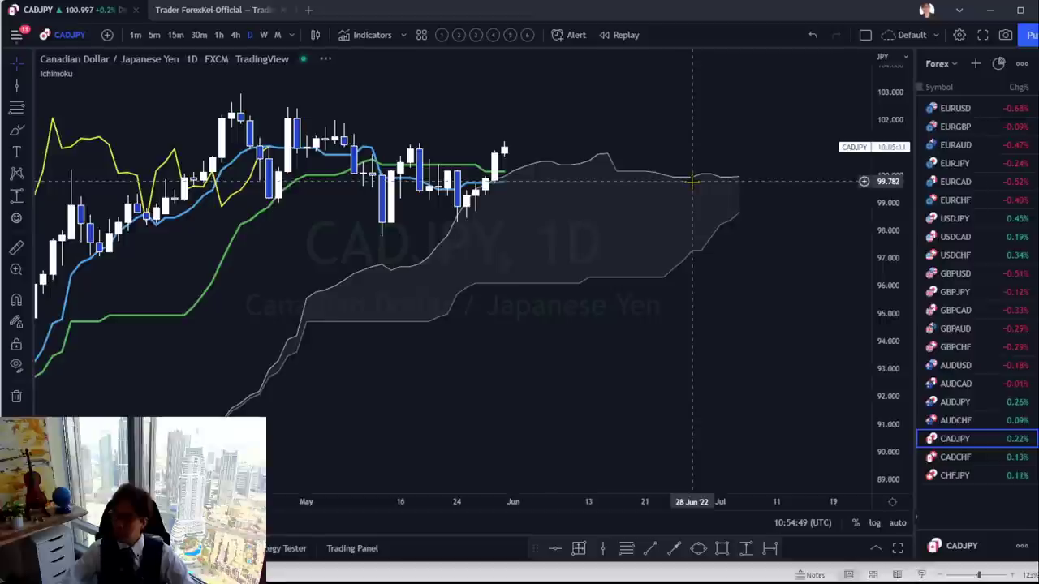
{"action": "key", "text": "Down"}
{"action": "key", "text": "Down"}
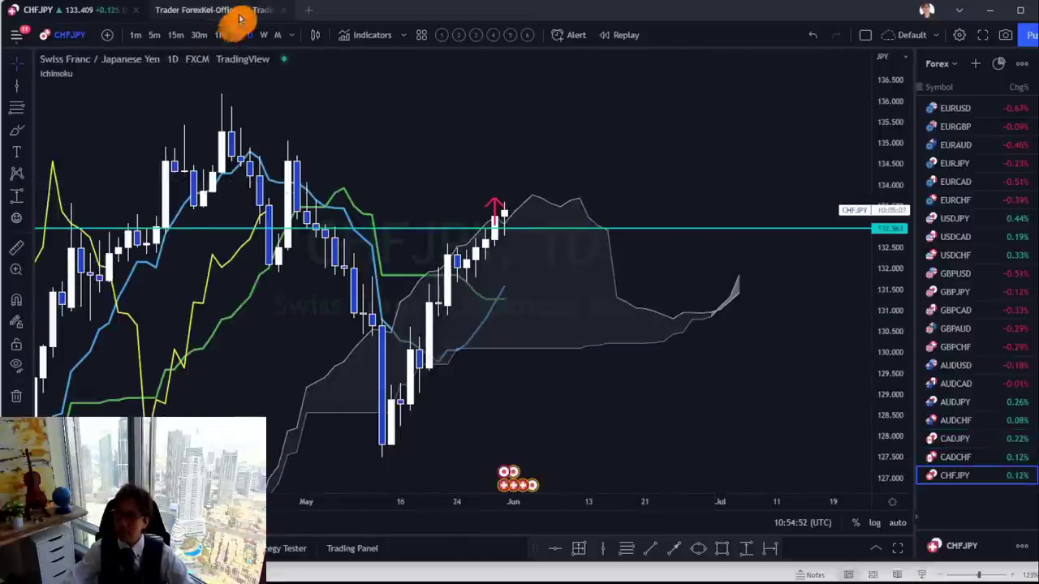
Switch CHFJPY to the 4h chart and inspect the candles around the horizontal level with an expanded price scale
{"action": "left_click", "coordinate": [234, 34]}
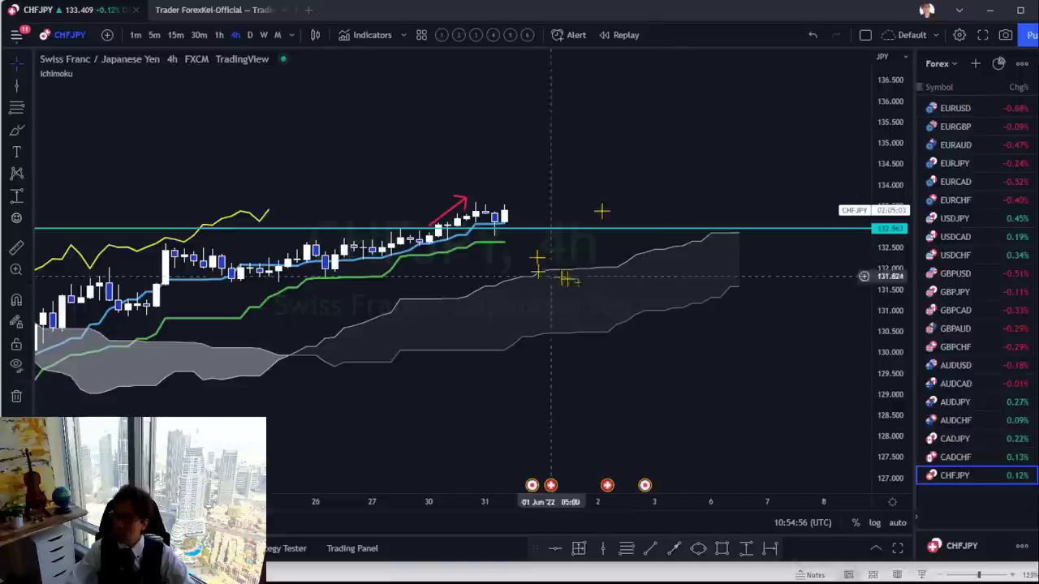
{"action": "left_click_drag", "start_coordinate": [876, 425], "coordinate": [923, 219]}
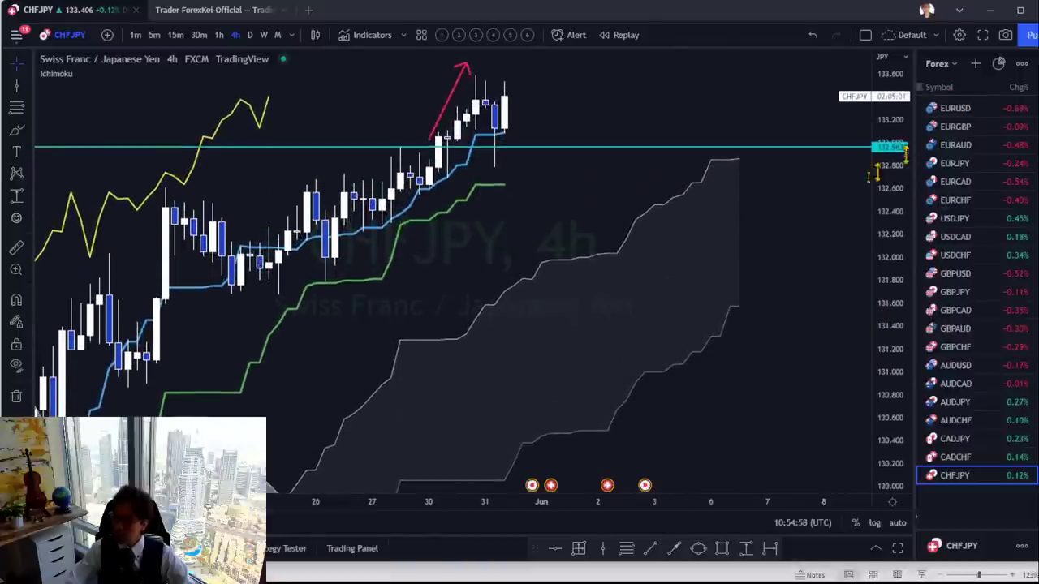
On the CHFJPY 4h chart, circle the candle touches on the blue line and the yellow line's peak, add a rising red arrow, and clear the marks
{"action": "left_click_drag", "start_coordinate": [593, 244], "coordinate": [662, 300]}
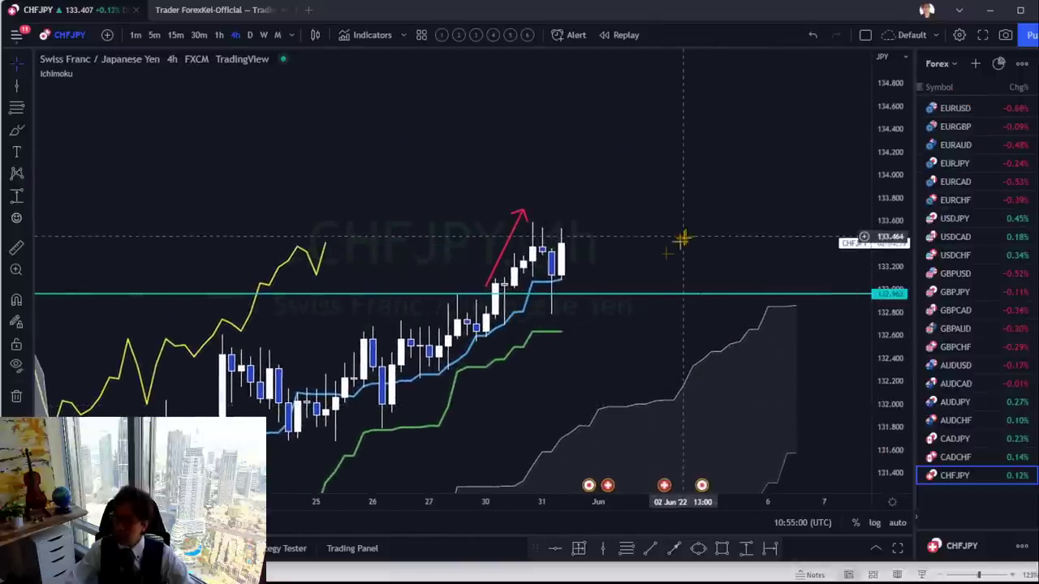
{"action": "left_click_drag", "start_coordinate": [568, 504], "coordinate": [511, 504]}
{"action": "left_click_drag", "start_coordinate": [523, 432], "coordinate": [573, 323]}
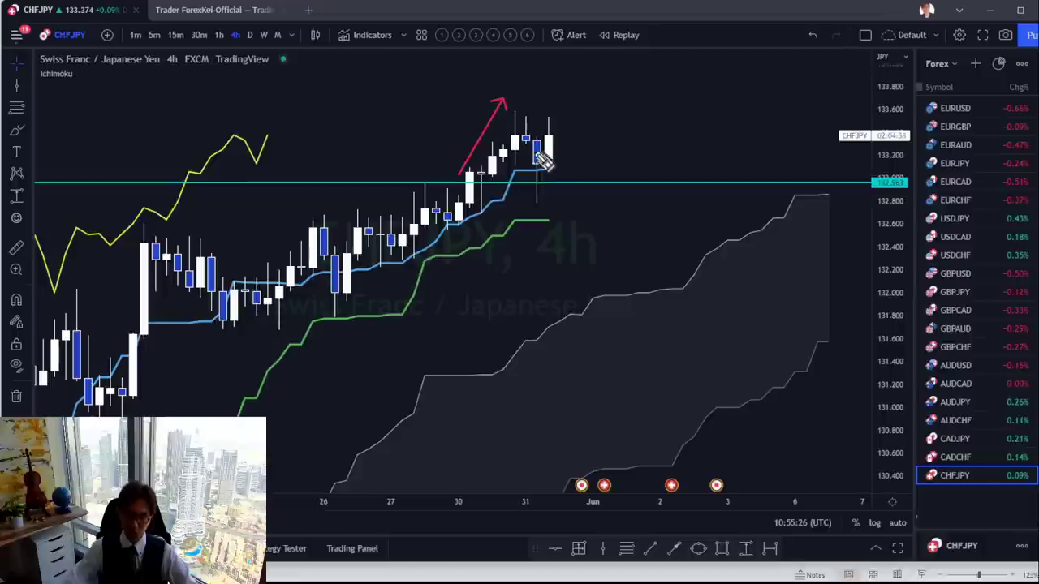
{"action": "left_click_drag", "start_coordinate": [399, 251], "coordinate": [398, 265]}
{"action": "mouse_move", "coordinate": [442, 223]}
{"action": "left_mouse_down"}
{"action": "mouse_move", "coordinate": [473, 220]}
{"action": "mouse_move", "coordinate": [480, 208]}
{"action": "left_mouse_up"}
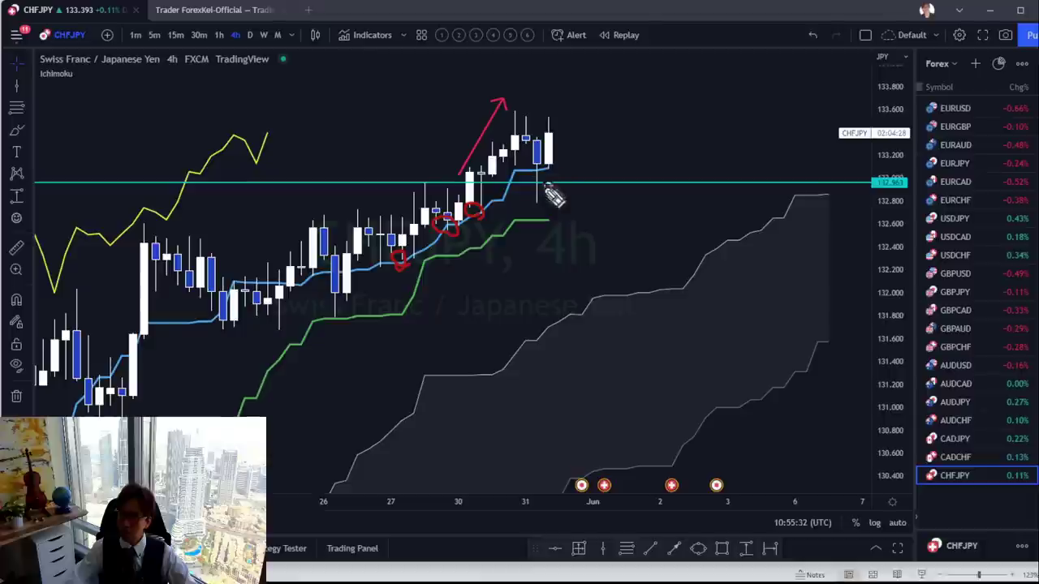
{"action": "mouse_move", "coordinate": [529, 170]}
{"action": "left_mouse_down"}
{"action": "mouse_move", "coordinate": [541, 182]}
{"action": "mouse_move", "coordinate": [542, 144]}
{"action": "mouse_move", "coordinate": [601, 100]}
{"action": "mouse_move", "coordinate": [615, 112]}
{"action": "left_mouse_up"}
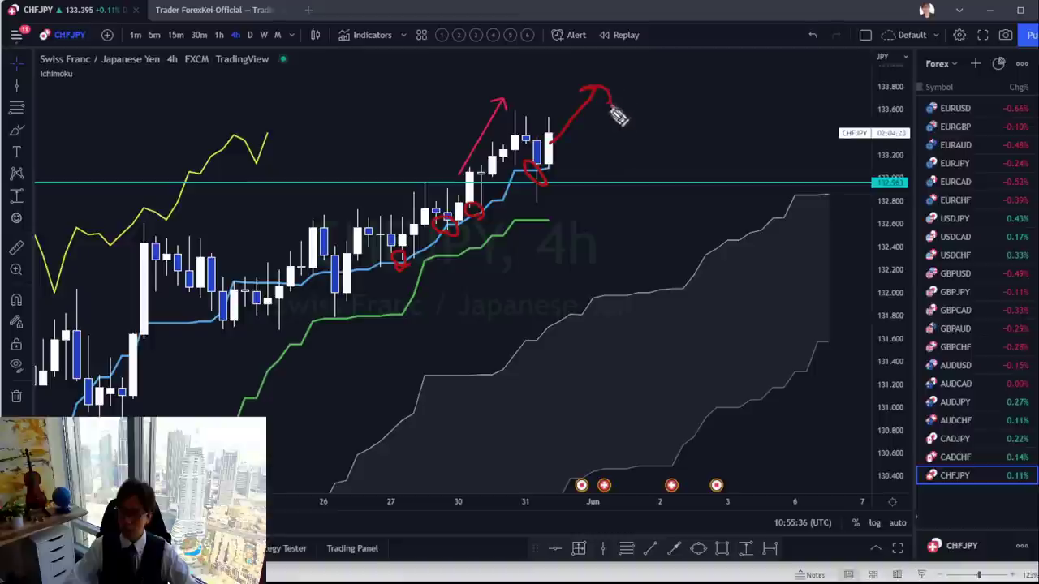
{"action": "mouse_move", "coordinate": [225, 186]}
{"action": "left_mouse_down"}
{"action": "mouse_move", "coordinate": [284, 201]}
{"action": "mouse_move", "coordinate": [268, 218]}
{"action": "left_mouse_up"}
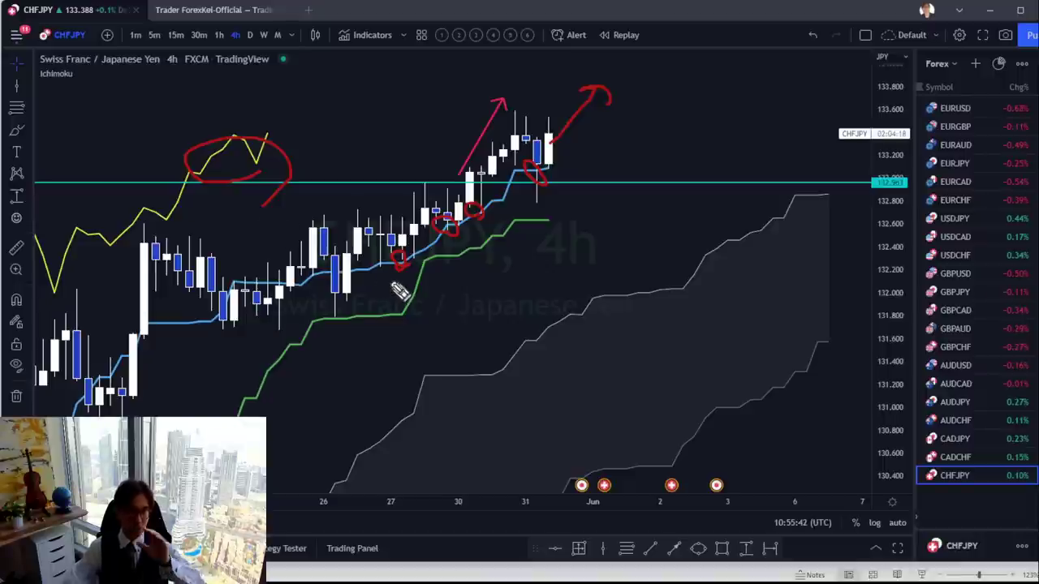
{"action": "key", "text": "e"}
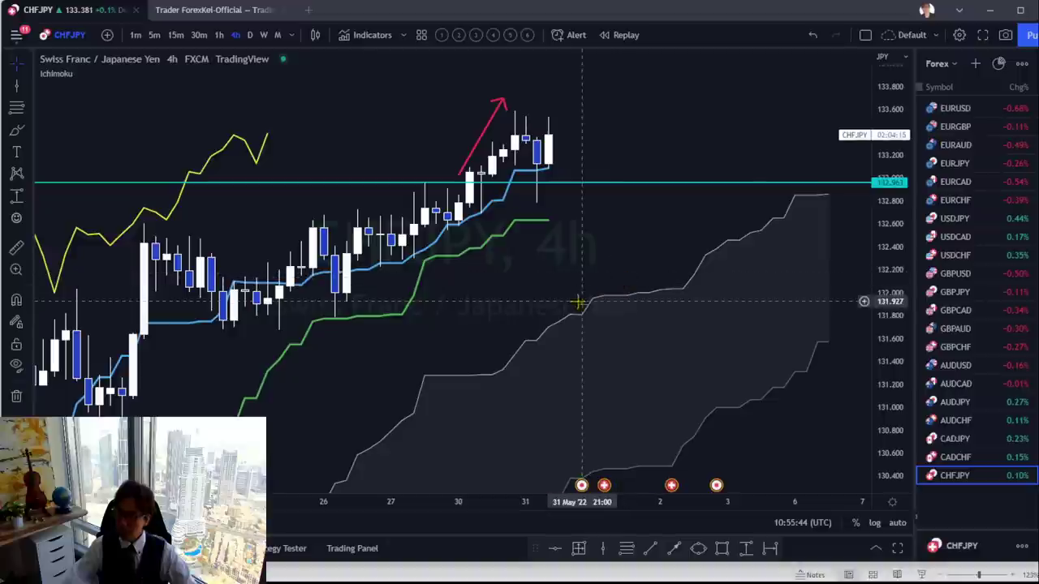
Delete the pink rising arrow and place vertical lines at 26 May 21:00, 27 May 17:00, 30 May 09:00 and 31 May 01:00
{"action": "key", "text": "Escape"}
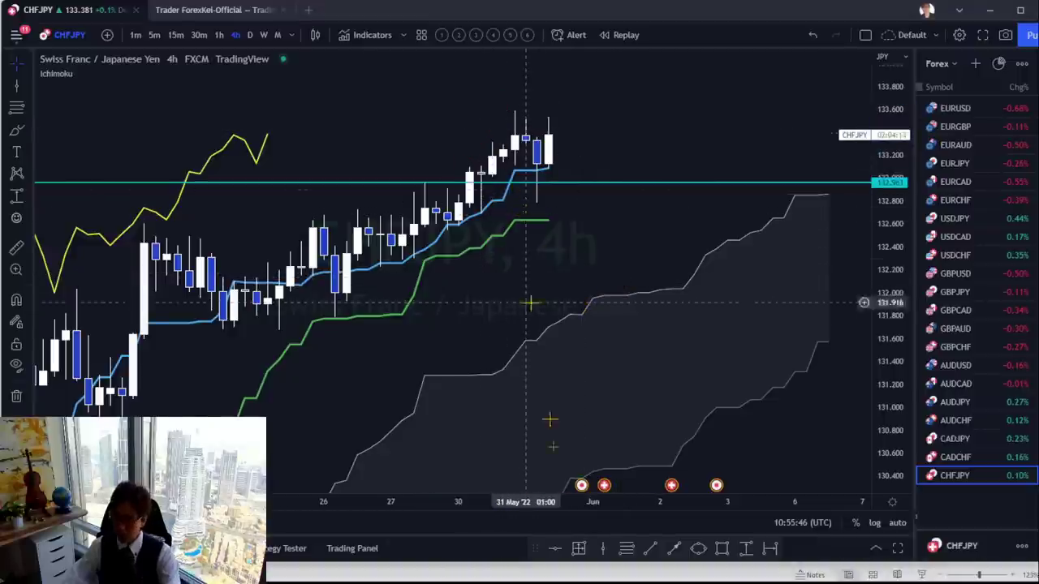
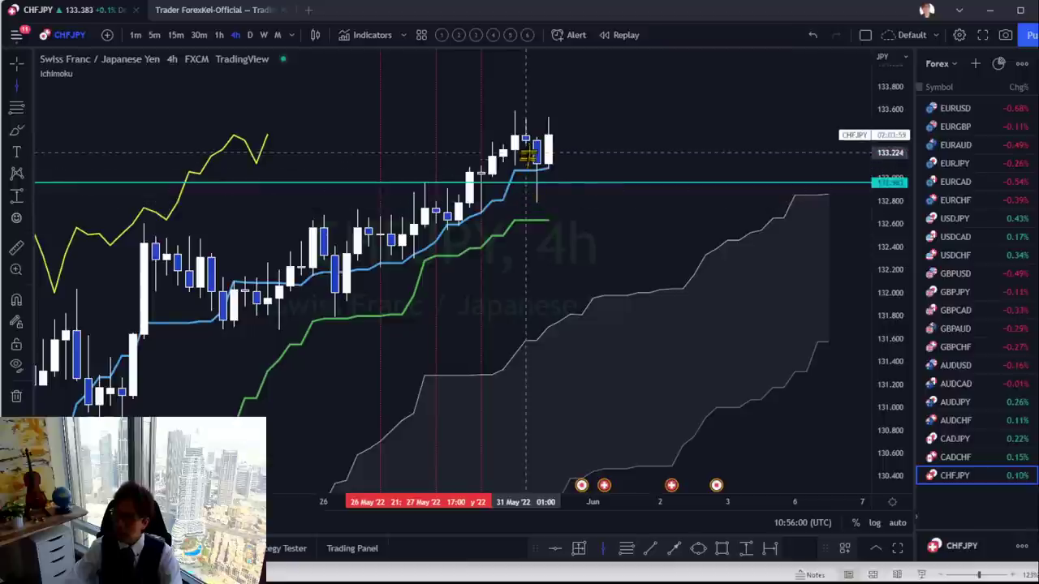
{"action": "left_click", "coordinate": [527, 149]}
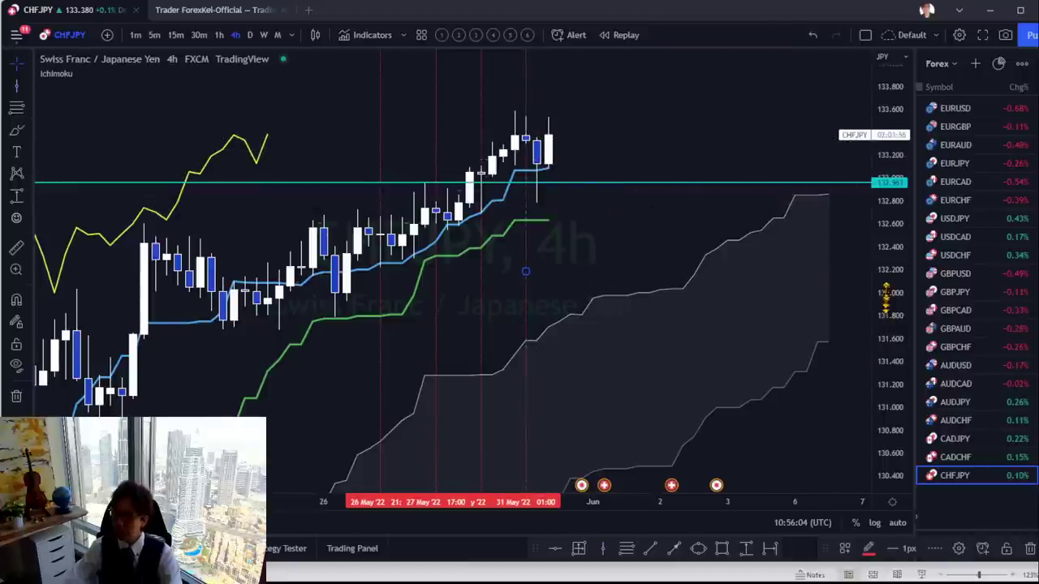
{"action": "left_click", "coordinate": [680, 301]}
{"action": "left_click_drag", "start_coordinate": [607, 287], "coordinate": [617, 277]}
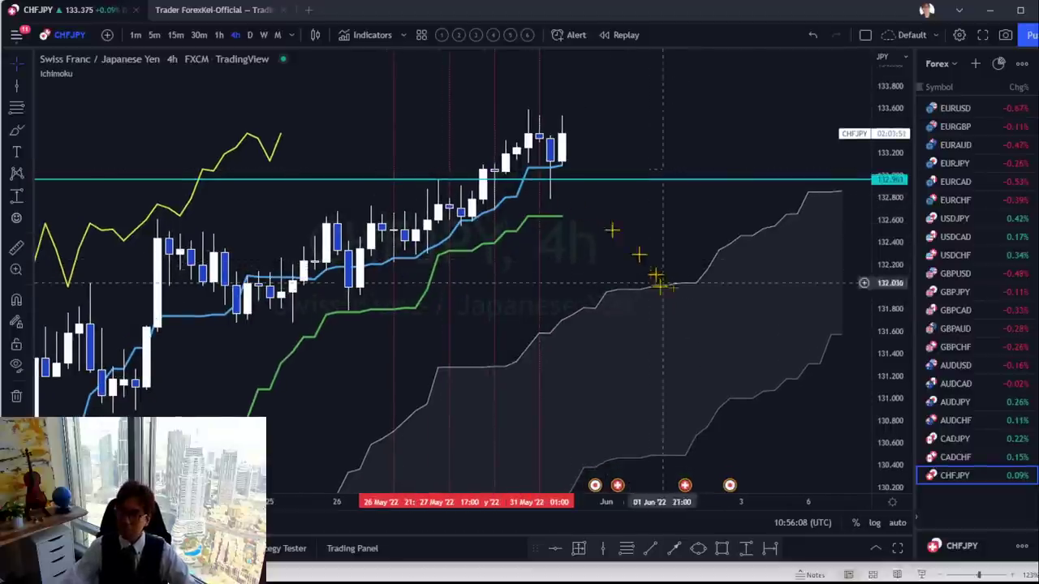
Draw a red arrow down to the 27 May high at the horizontal level, mark the highs beneath it with short dashes, and clear them
{"action": "left_click_drag", "start_coordinate": [870, 382], "coordinate": [858, 157]}
{"action": "left_click_drag", "start_coordinate": [601, 248], "coordinate": [665, 382]}
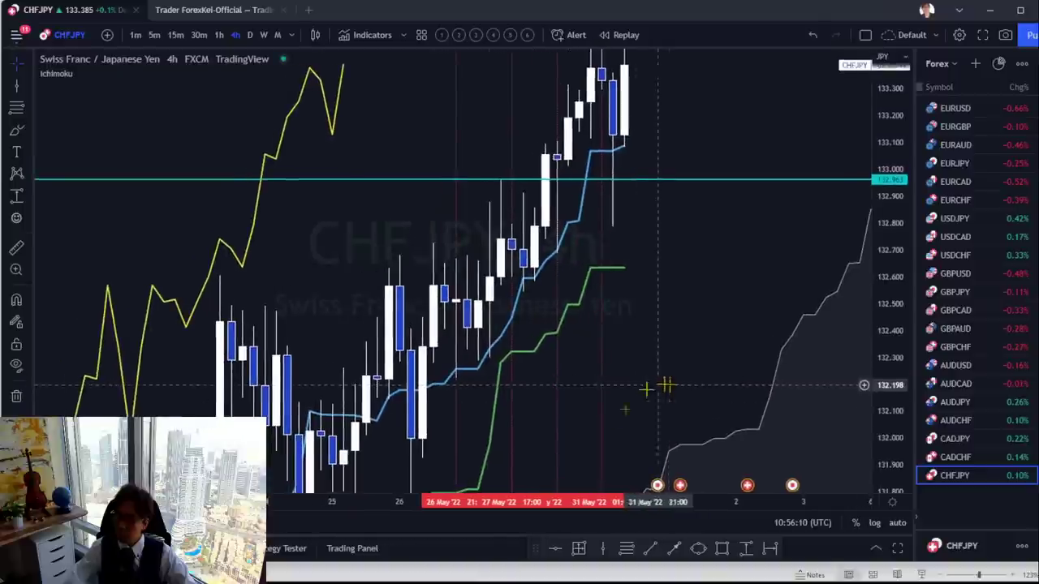
{"action": "scroll", "coordinate": [520, 502], "scroll_direction": "up", "scroll_amount": 5}
{"action": "left_click_drag", "start_coordinate": [424, 300], "coordinate": [733, 344]}
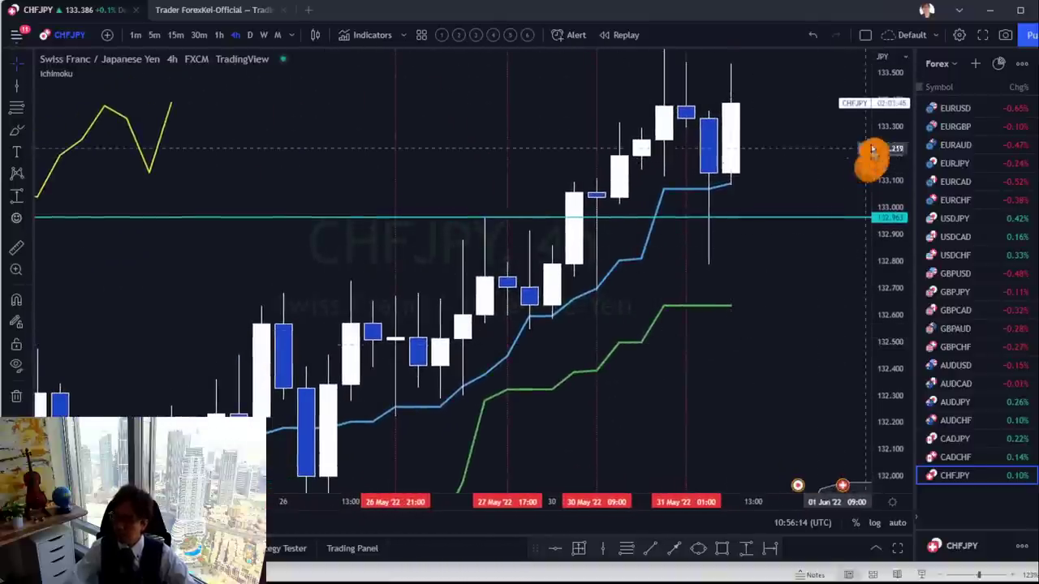
{"action": "left_click_drag", "start_coordinate": [869, 157], "coordinate": [768, 308]}
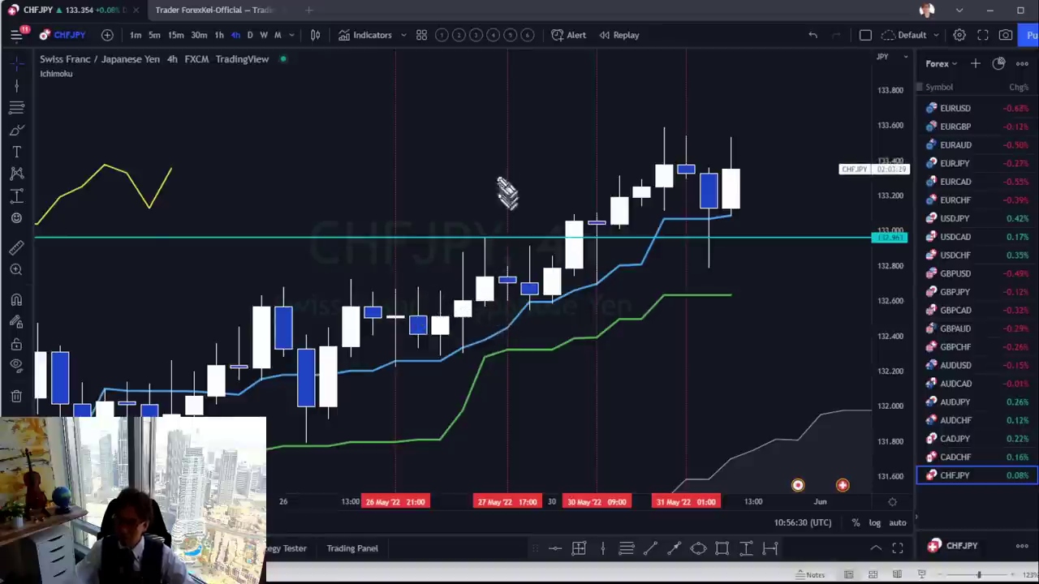
{"action": "mouse_move", "coordinate": [478, 172]}
{"action": "left_mouse_down"}
{"action": "mouse_move", "coordinate": [487, 233]}
{"action": "mouse_move", "coordinate": [495, 214]}
{"action": "mouse_move", "coordinate": [478, 214]}
{"action": "mouse_move", "coordinate": [485, 235]}
{"action": "left_mouse_up"}
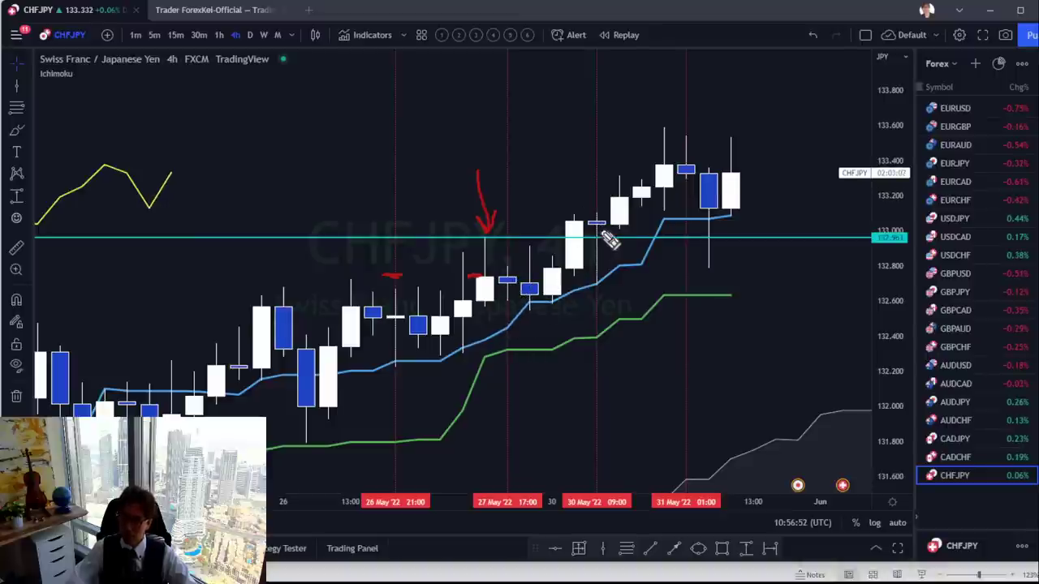
{"action": "key", "text": "Escape"}
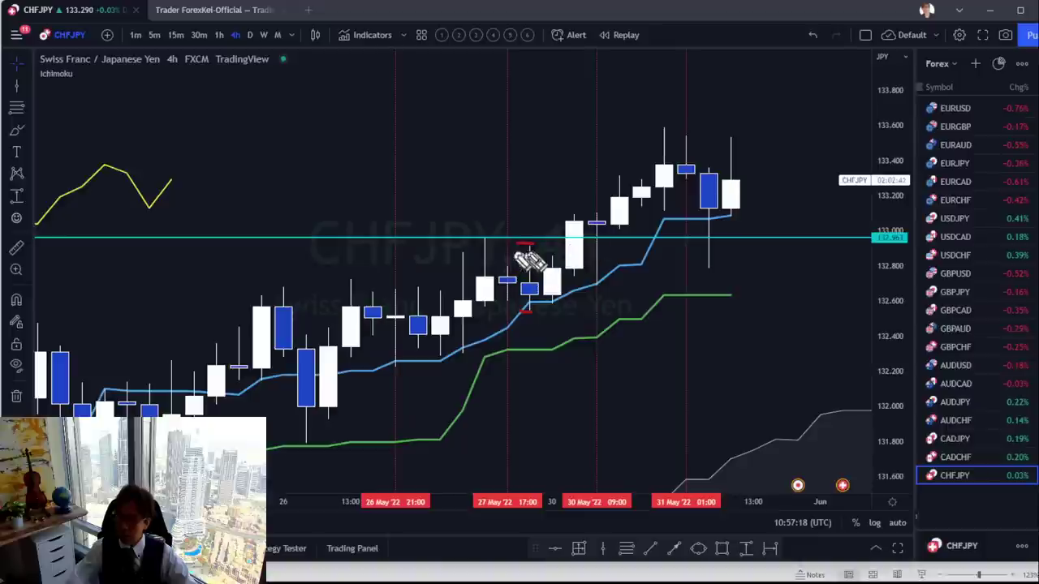
Draw red arrows over the candles around the 30 May 09:00 and 31 May 01:00 vertical lines, and clear them
{"action": "left_click_drag", "start_coordinate": [525, 190], "coordinate": [562, 224]}
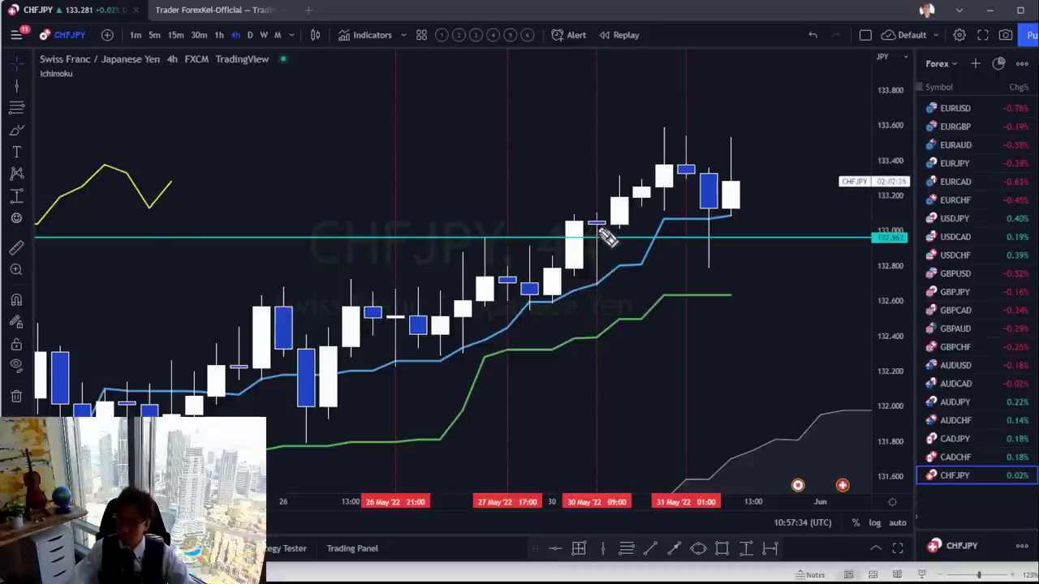
{"action": "left_click_drag", "start_coordinate": [536, 163], "coordinate": [599, 195]}
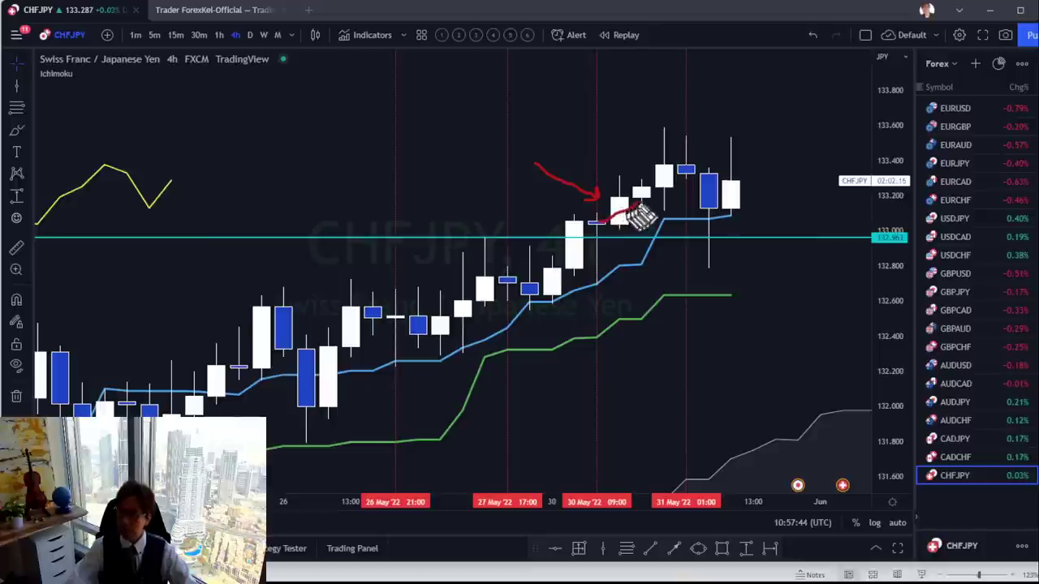
{"action": "left_click_drag", "start_coordinate": [638, 207], "coordinate": [664, 186]}
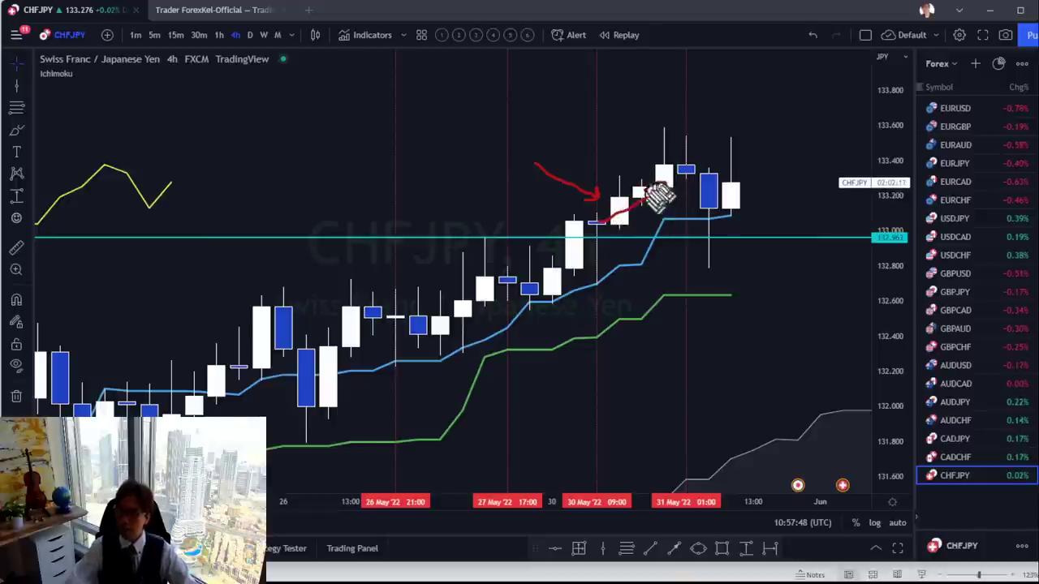
{"action": "key", "text": "Escape"}
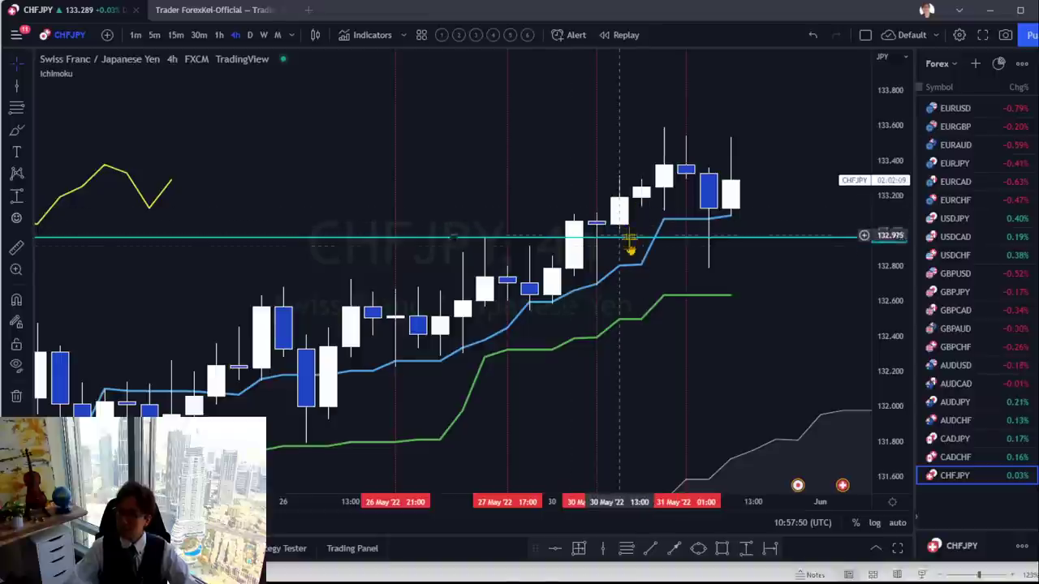
{"action": "left_click_drag", "start_coordinate": [766, 181], "coordinate": [674, 200]}
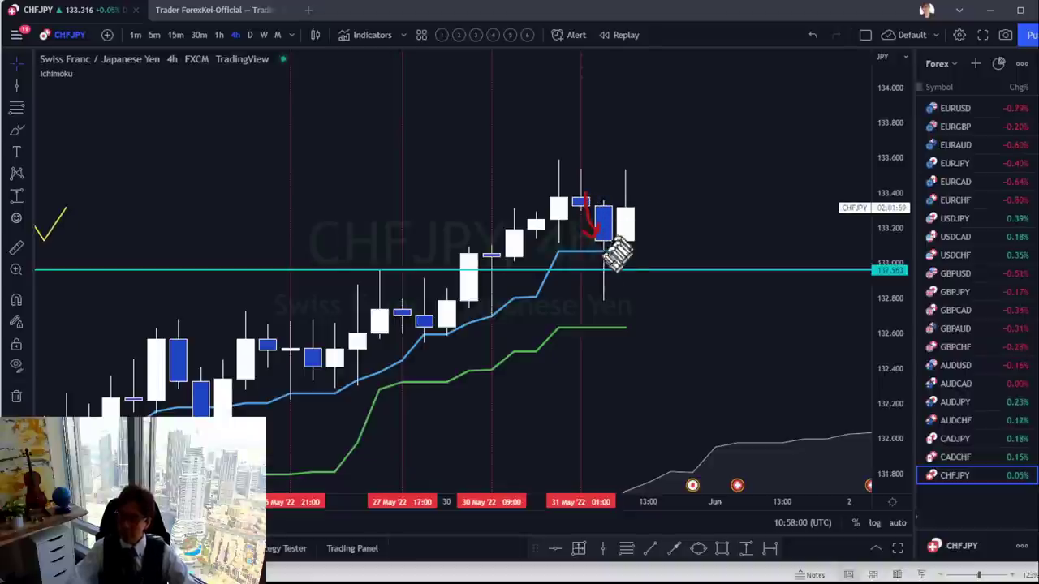
{"action": "mouse_move", "coordinate": [560, 117]}
{"action": "left_mouse_down"}
{"action": "mouse_move", "coordinate": [596, 150]}
{"action": "mouse_move", "coordinate": [552, 154]}
{"action": "left_mouse_up"}
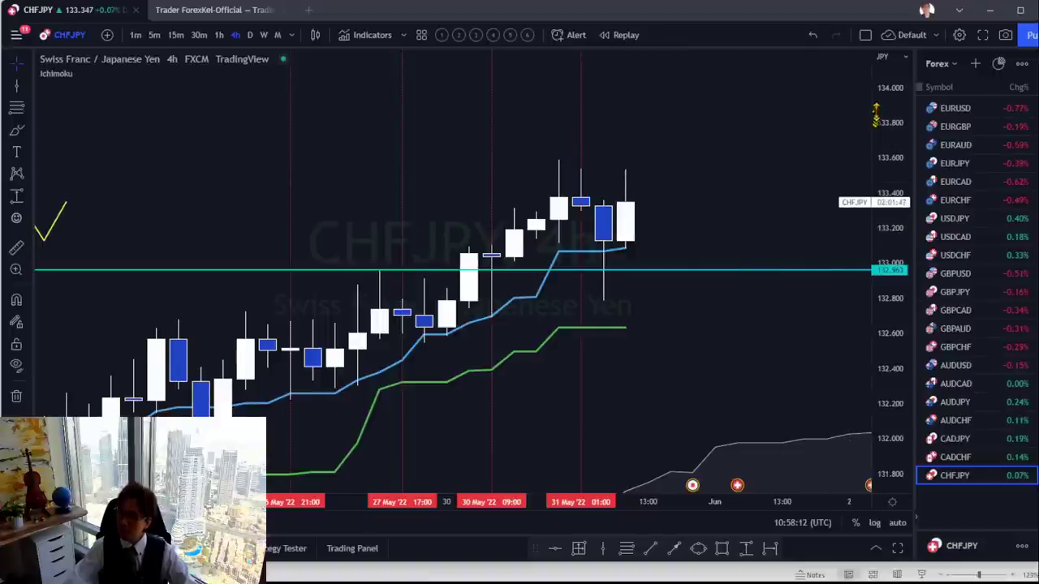
Delete the four vertical time lines from the CHFJPY 4h chart
{"action": "left_click_drag", "start_coordinate": [875, 175], "coordinate": [873, 207]}
{"action": "left_click_drag", "start_coordinate": [381, 502], "coordinate": [454, 504]}
{"action": "scroll", "coordinate": [684, 336], "scroll_direction": "down", "scroll_amount": 2}
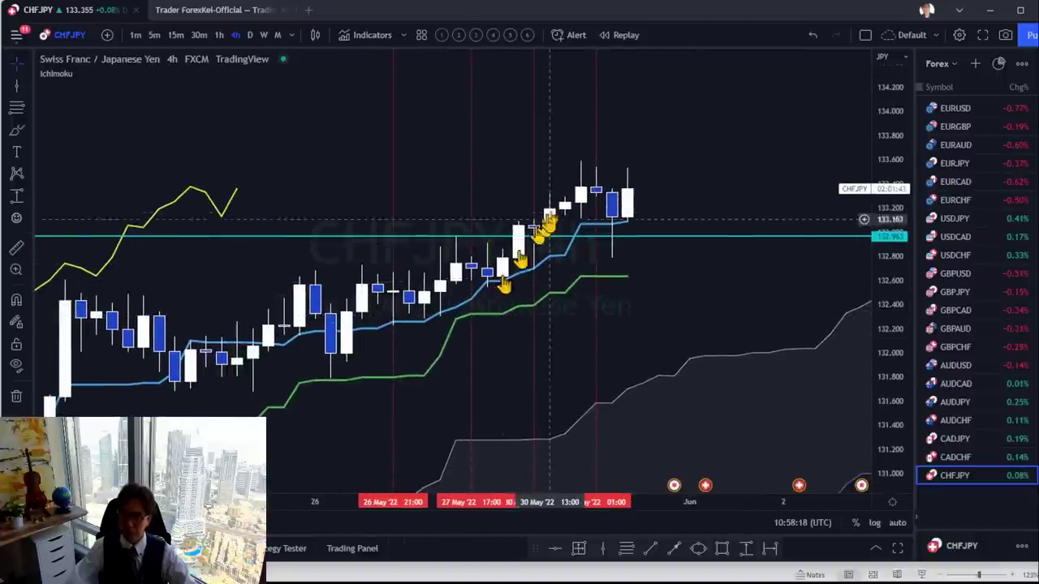
{"action": "left_click_drag", "start_coordinate": [695, 202], "coordinate": [672, 247]}
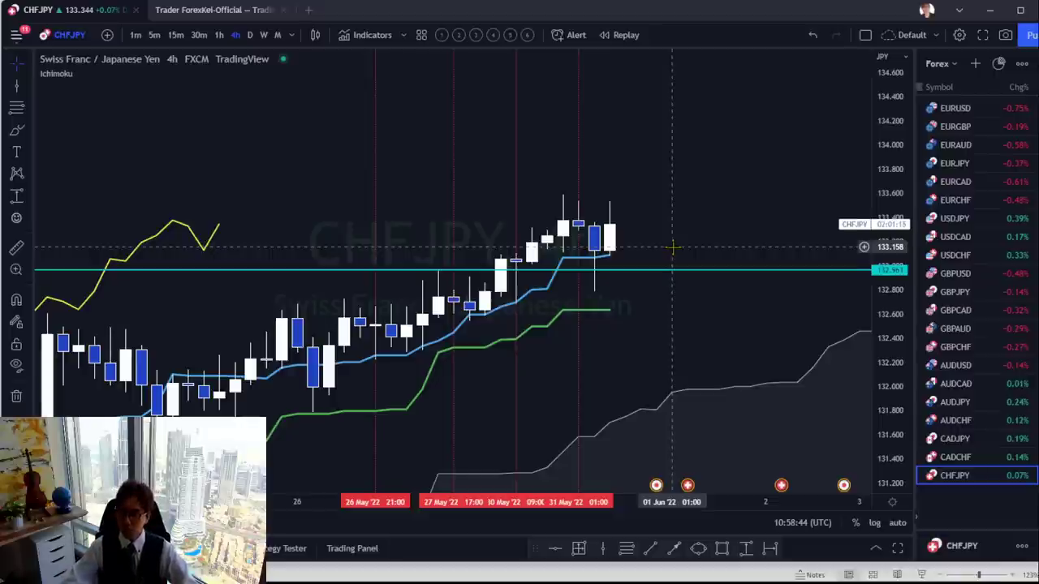
{"action": "left_click", "coordinate": [579, 134]}
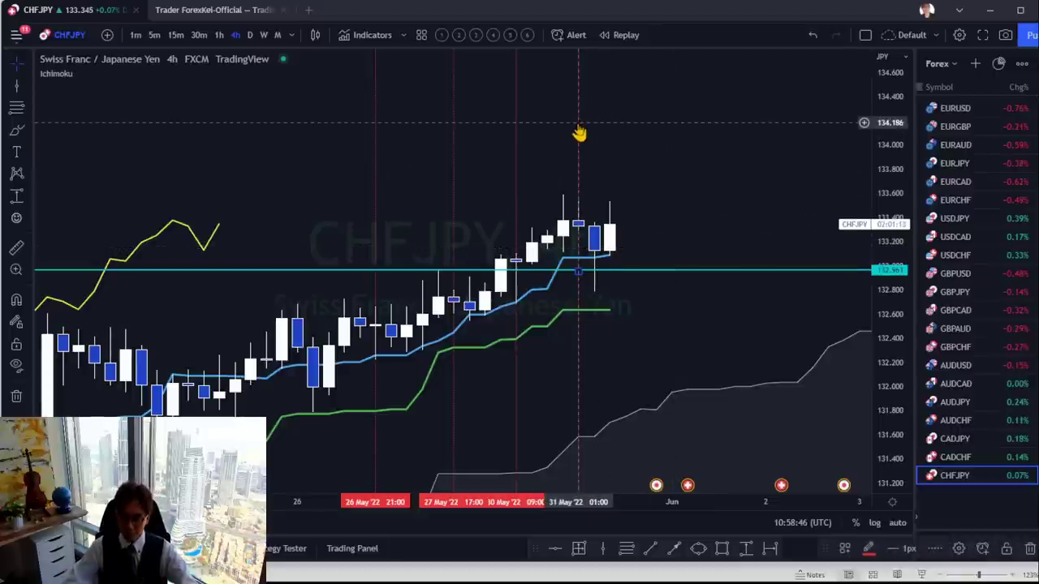
{"action": "mouse_move", "coordinate": [579, 134]}
{"action": "left_mouse_down"}
{"action": "mouse_move", "coordinate": [529, 174]}
{"action": "mouse_move", "coordinate": [503, 173]}
{"action": "mouse_move", "coordinate": [514, 172]}
{"action": "mouse_move", "coordinate": [522, 192]}
{"action": "mouse_move", "coordinate": [359, 170]}
{"action": "mouse_move", "coordinate": [382, 181]}
{"action": "left_mouse_up"}
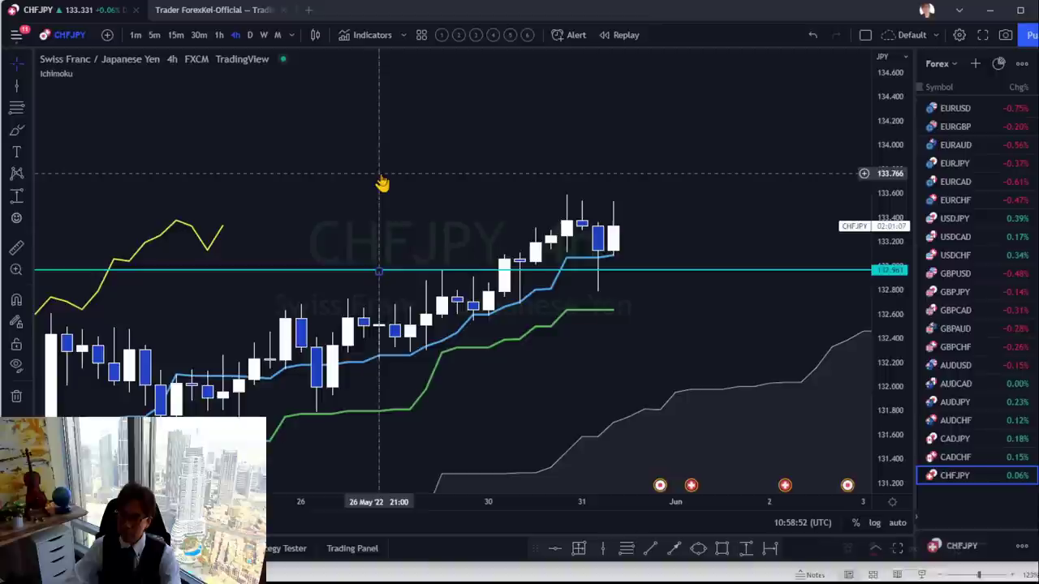
{"action": "key", "text": "Delete"}
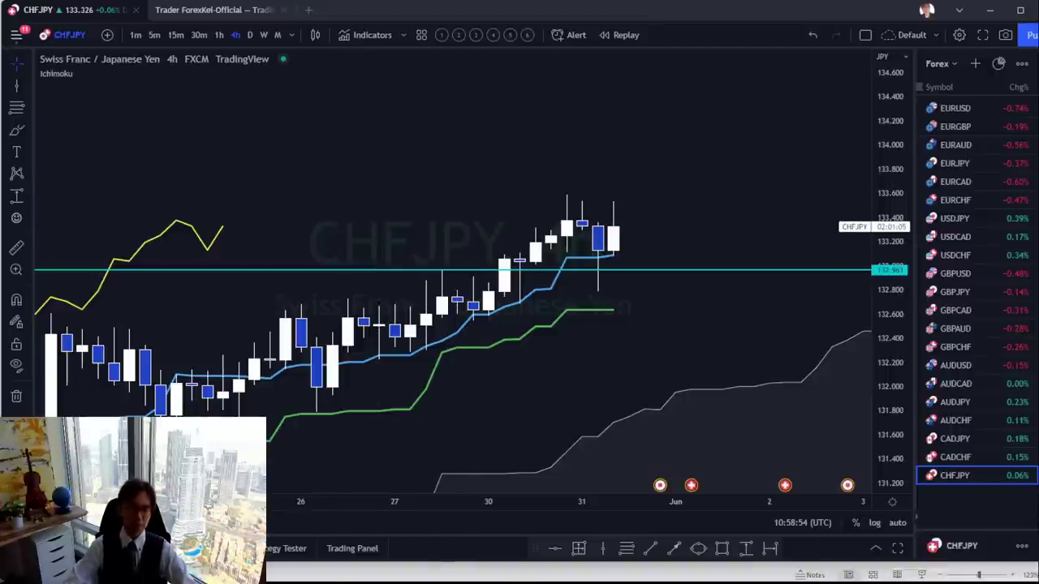